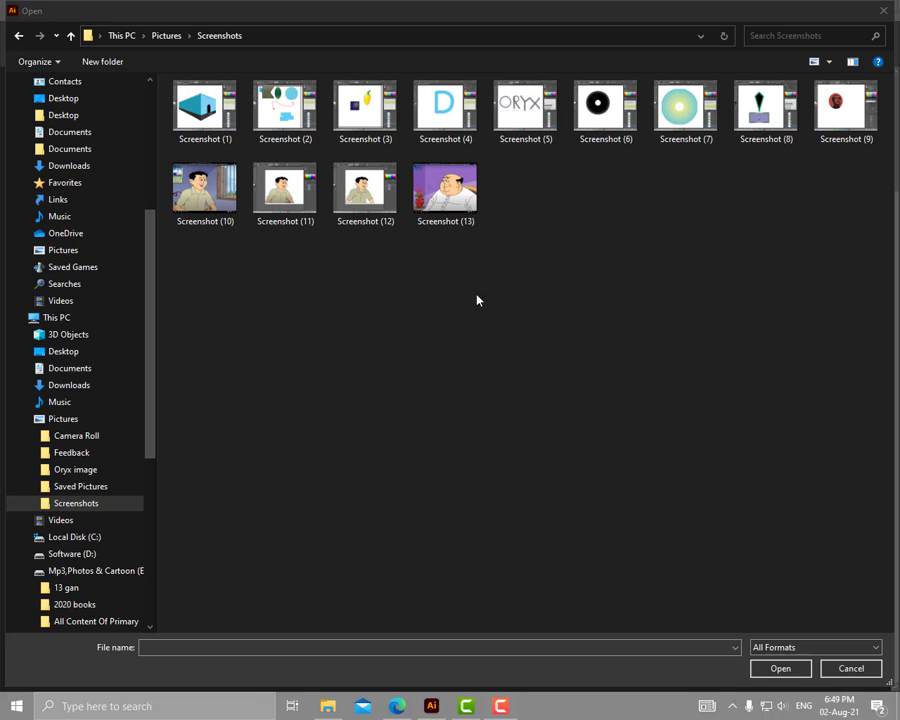
Open Screenshot (13).png and scale the image to fit the artboard width
left_click(470, 208)
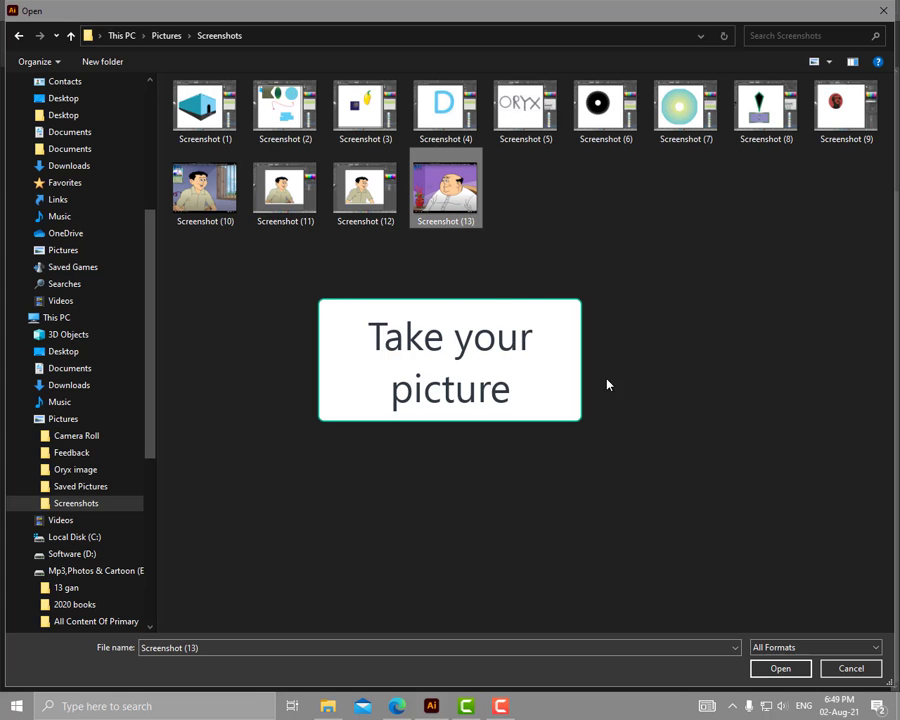
left_click(781, 672)
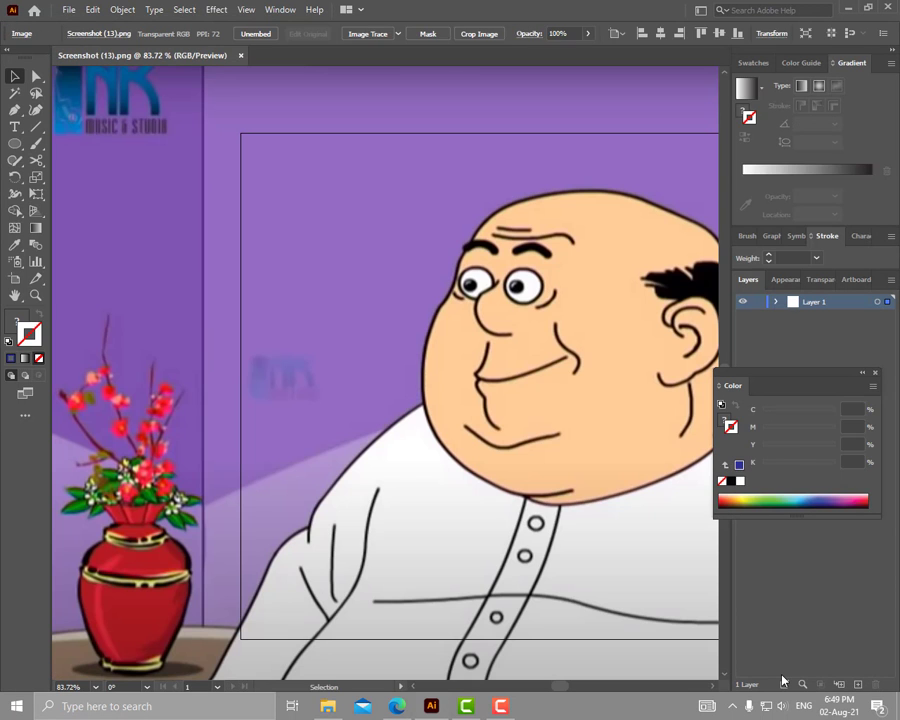
key("ctrl+minus")
key("ctrl+minus")
key("ctrl+minus")
left_click_drag(566, 568, 487, 533)
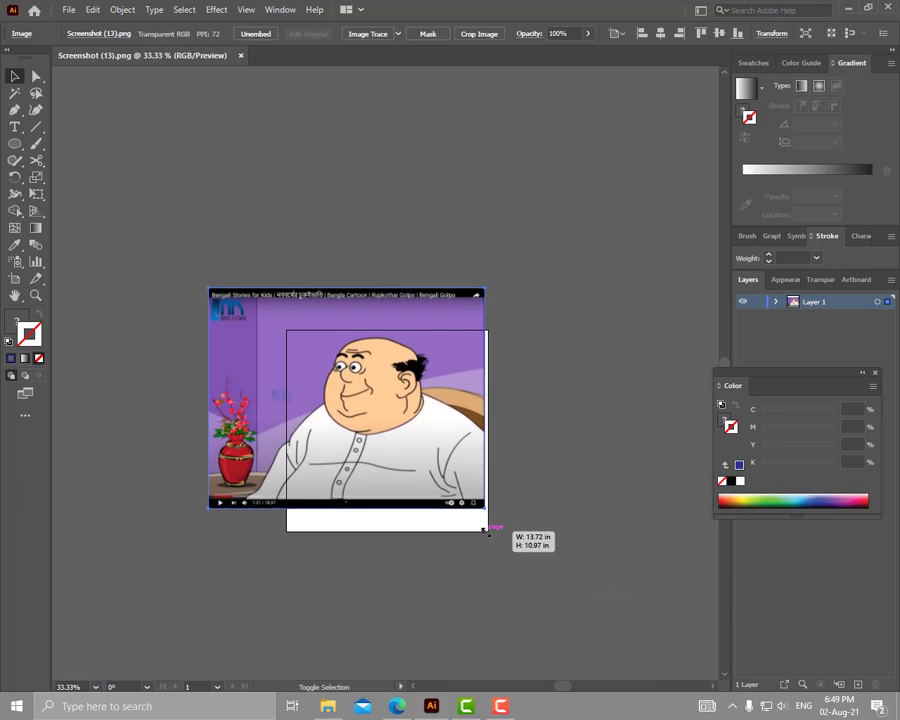
left_click_drag(209, 289, 287, 350)
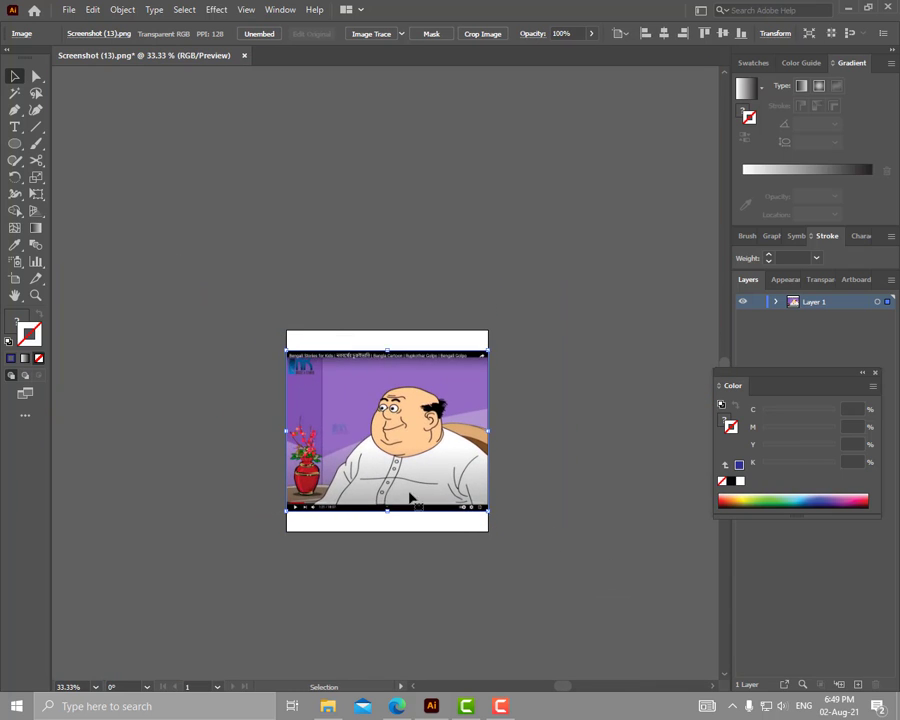
Trim the artboard height to match the picture, about 10 × 8.09 in
key("ctrl+plus")
key("ctrl+plus")
key("shift+o")
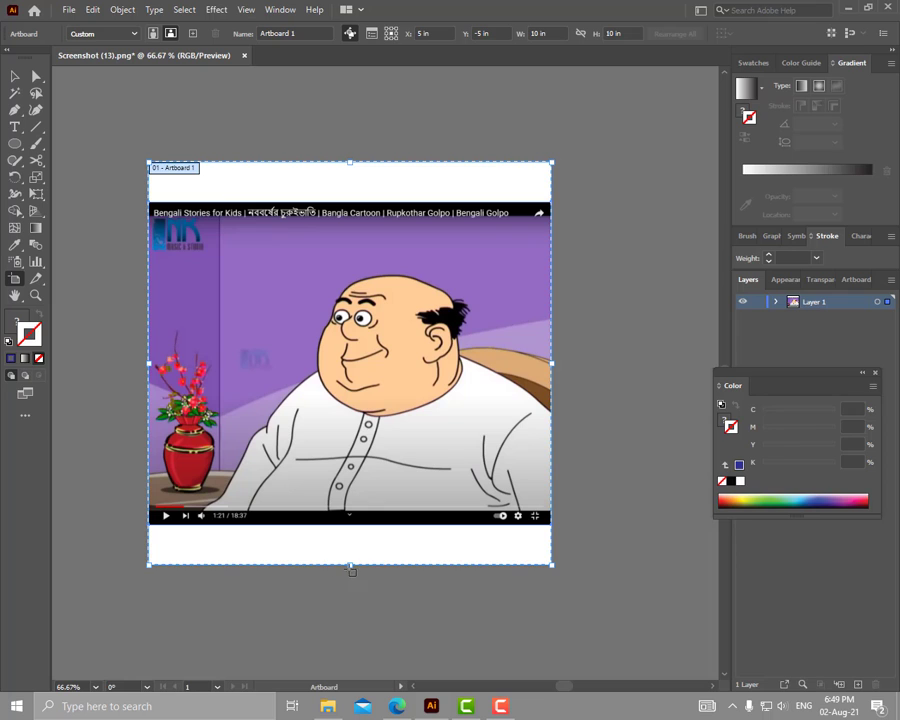
left_click_drag(351, 570, 348, 524)
left_click_drag(351, 162, 351, 203)
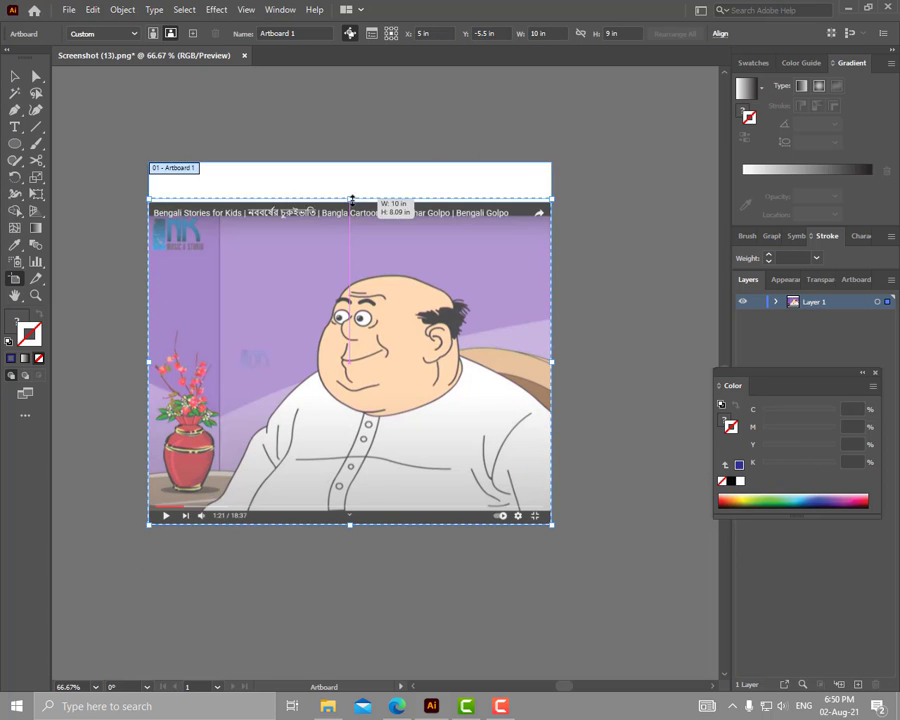
key("Escape")
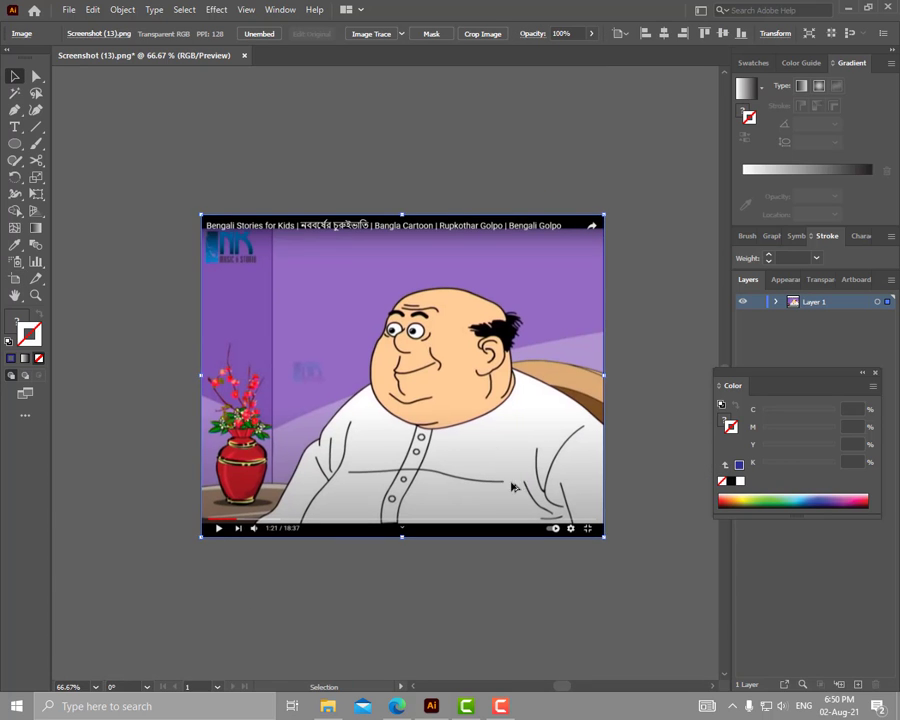
key("ctrl+plus")
key("ctrl+plus")
Start an unfilled Pen path at the shirt's shoulder, curving up the shirt edge
key("p")
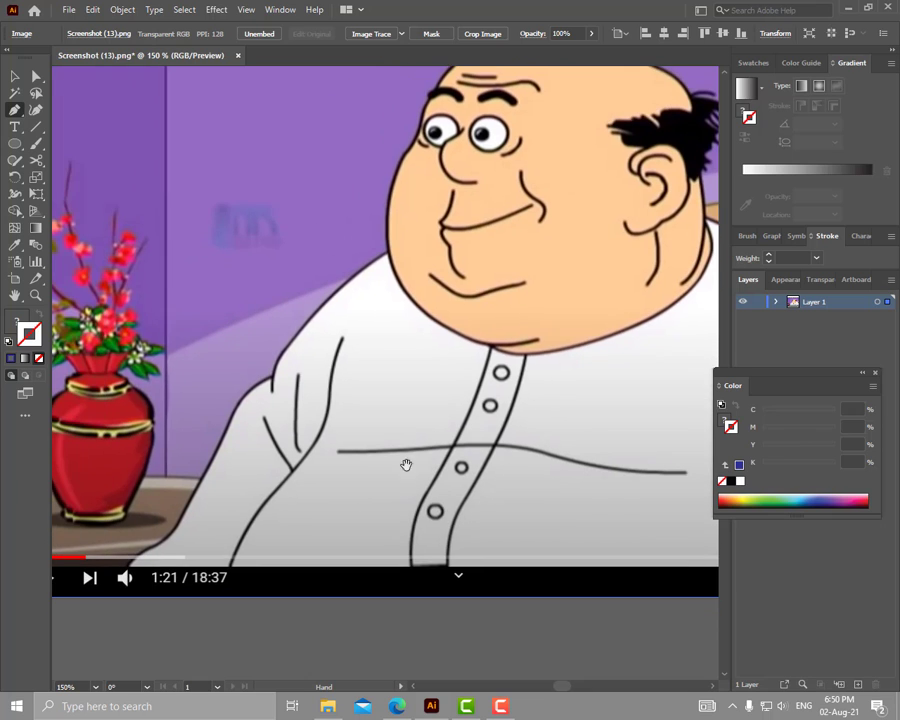
scroll(282, 392, "up", 2)
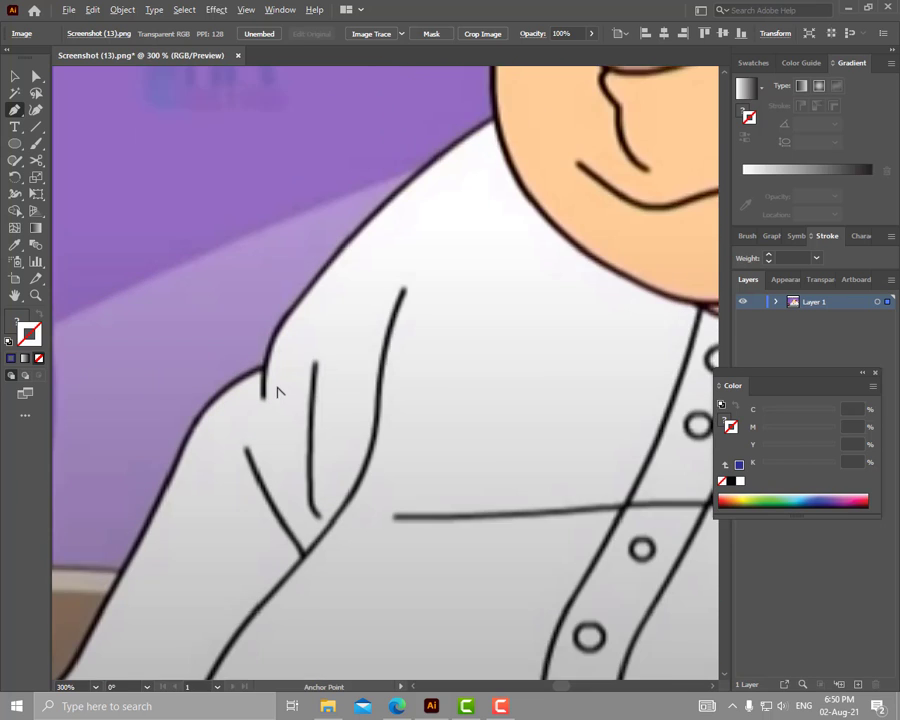
scroll(272, 362, "up", 1)
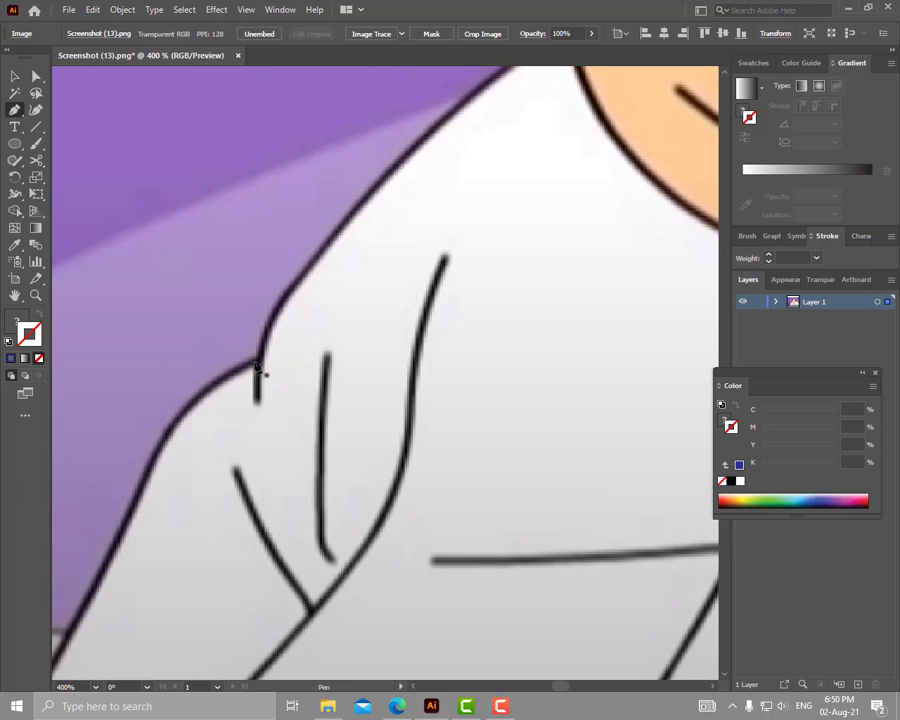
left_click(256, 363)
left_click_drag(304, 328, 290, 404)
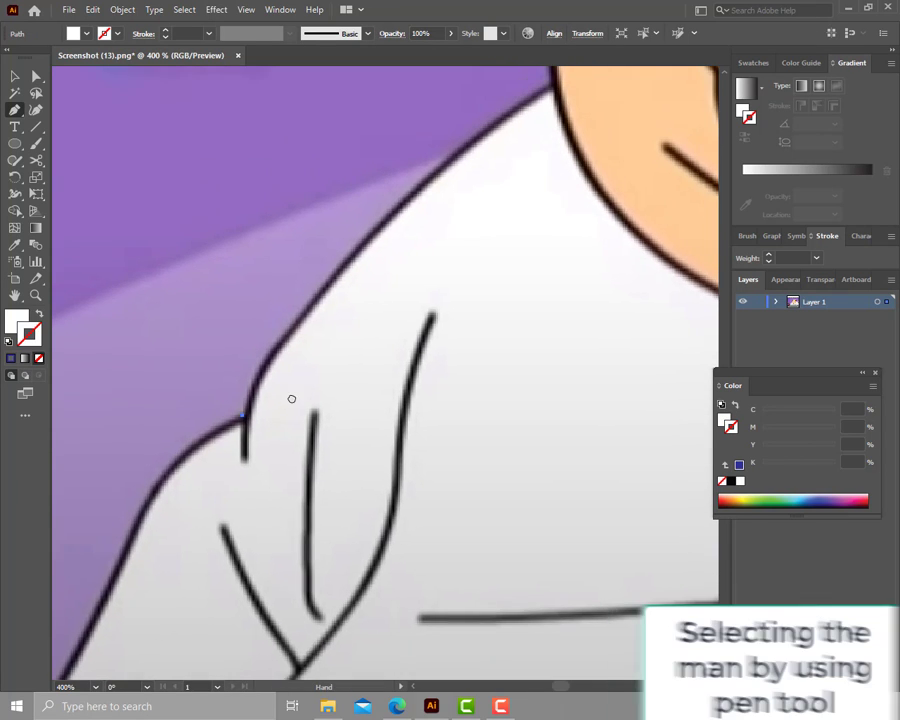
left_click_drag(312, 313, 317, 308)
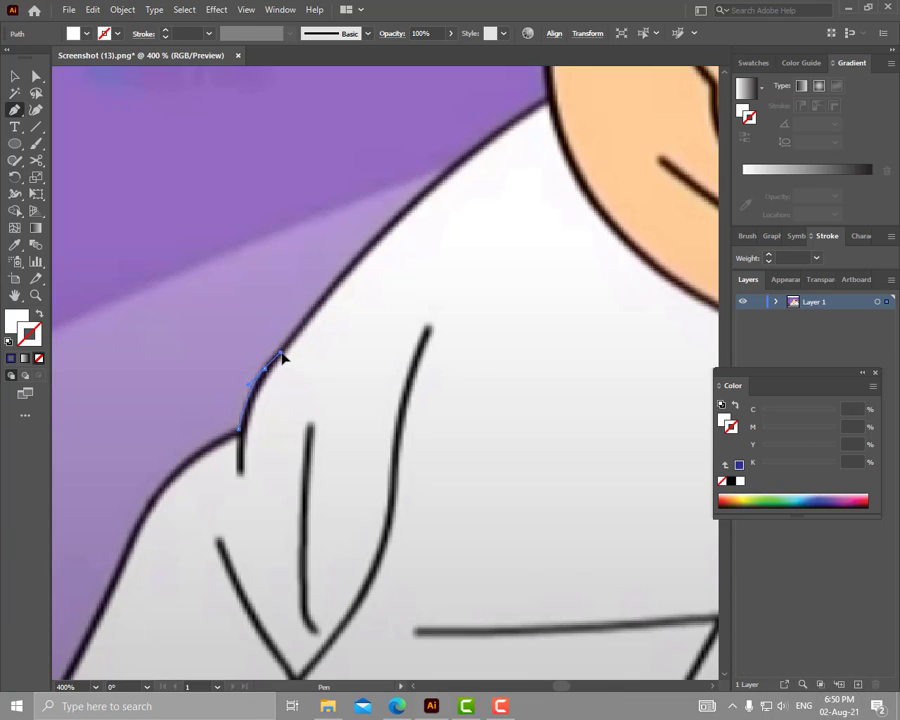
left_click_drag(265, 370, 268, 375)
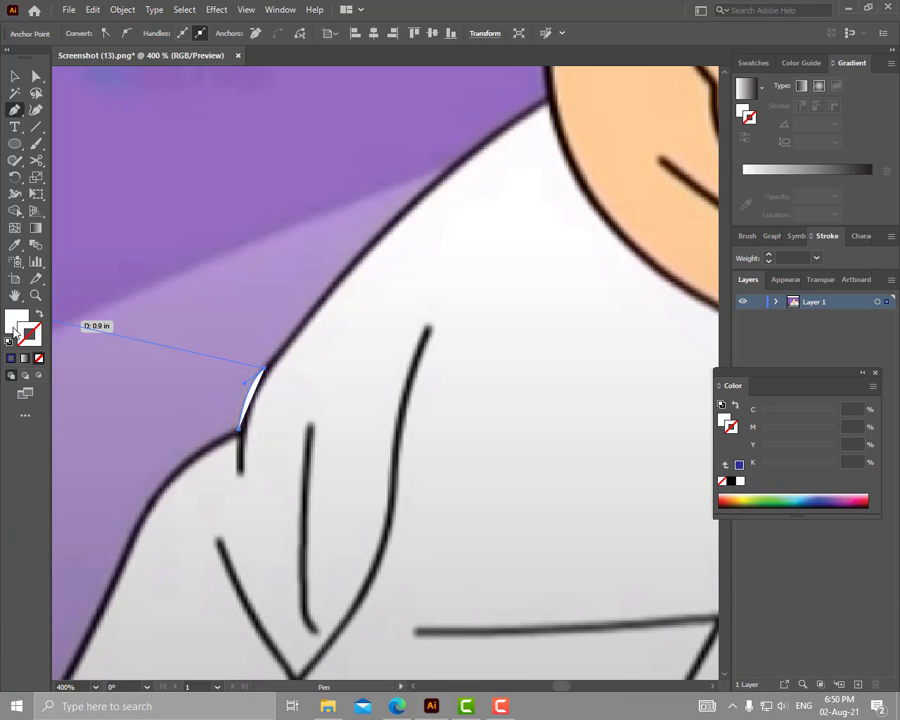
left_click(41, 357)
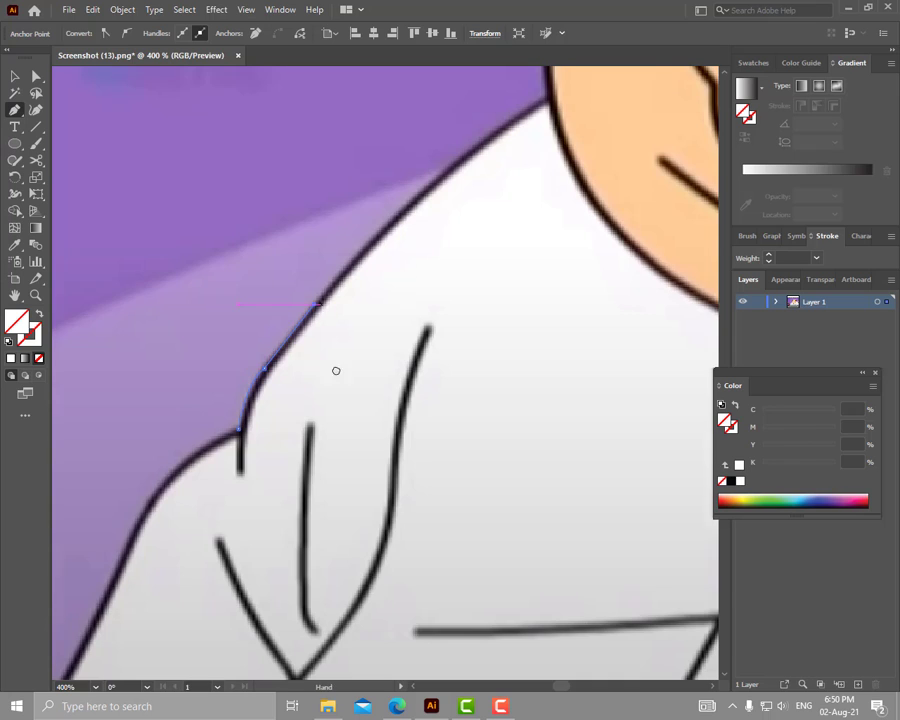
Continue the path with curved anchors up the side of the face
left_click_drag(336, 371, 276, 419)
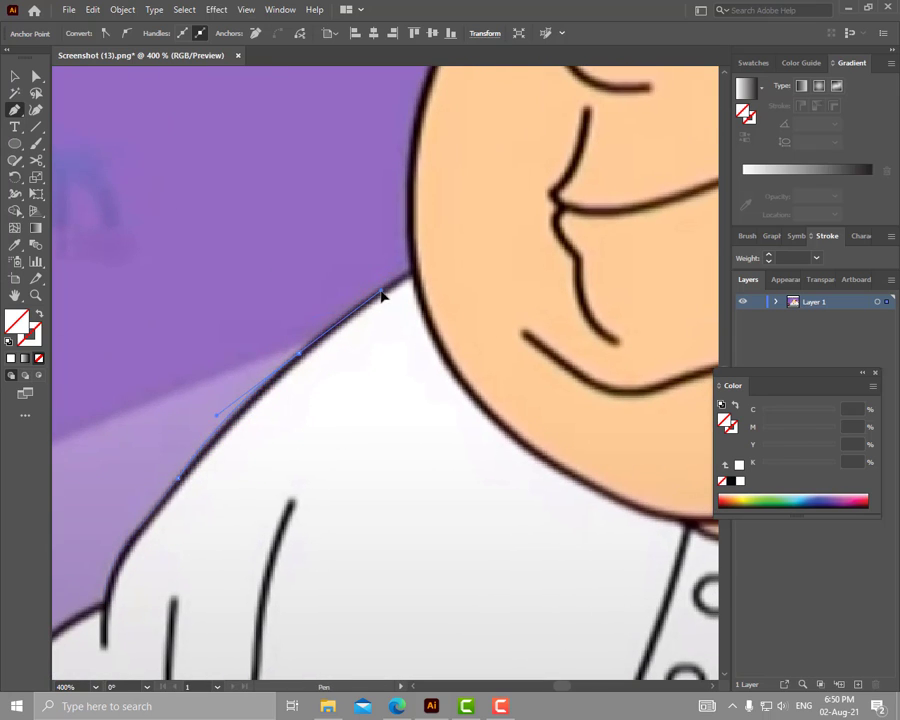
left_click_drag(382, 295, 303, 367)
scroll(321, 344, "up", 2)
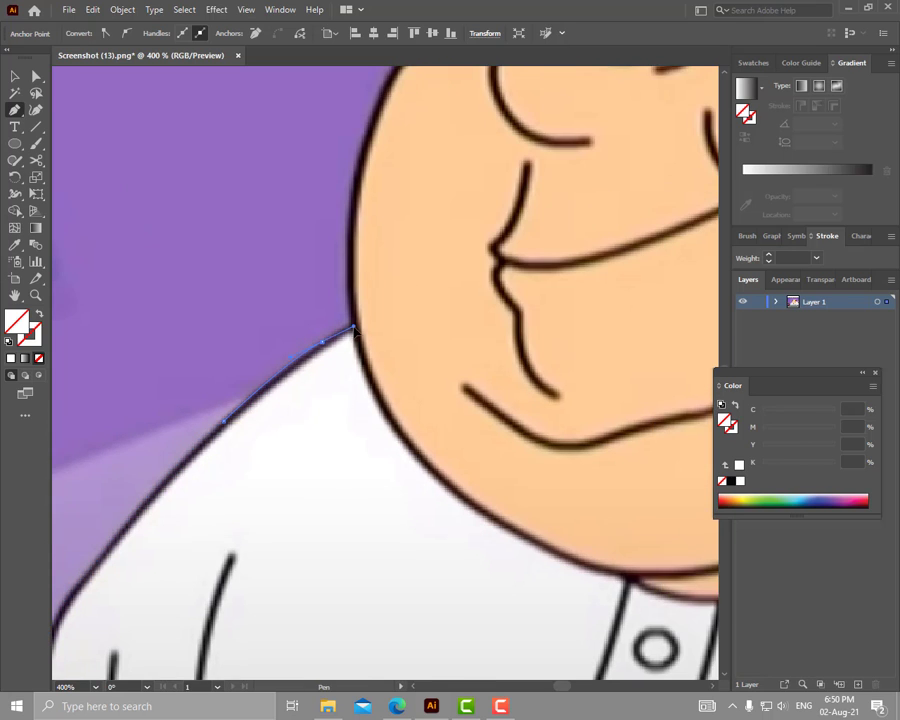
scroll(296, 495, "up", 3)
scroll(300, 440, "up", 2)
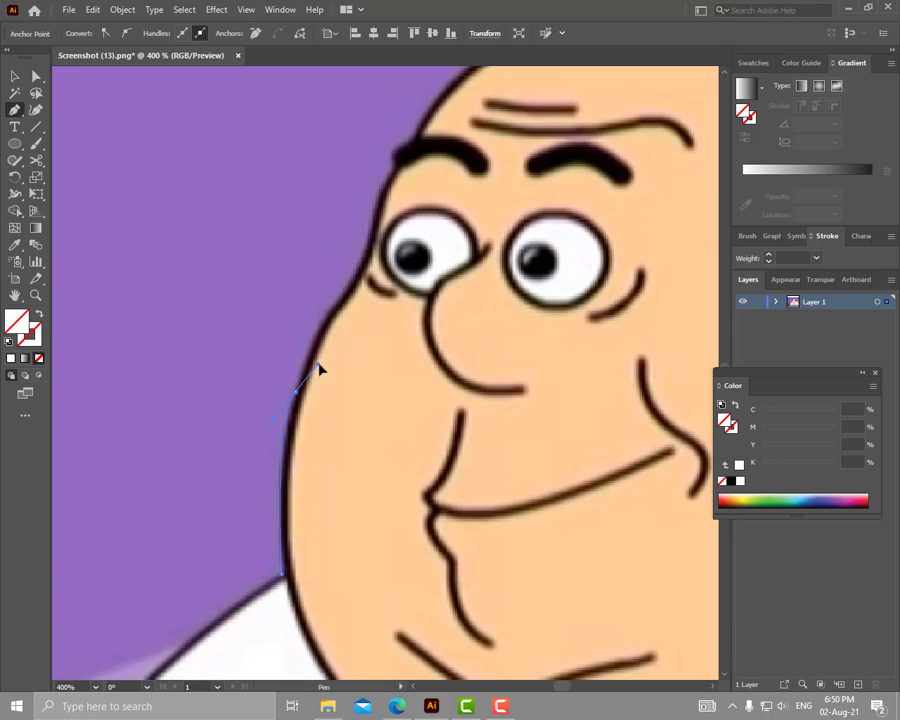
scroll(310, 450, "up", 4)
scroll(291, 477, "up", 2)
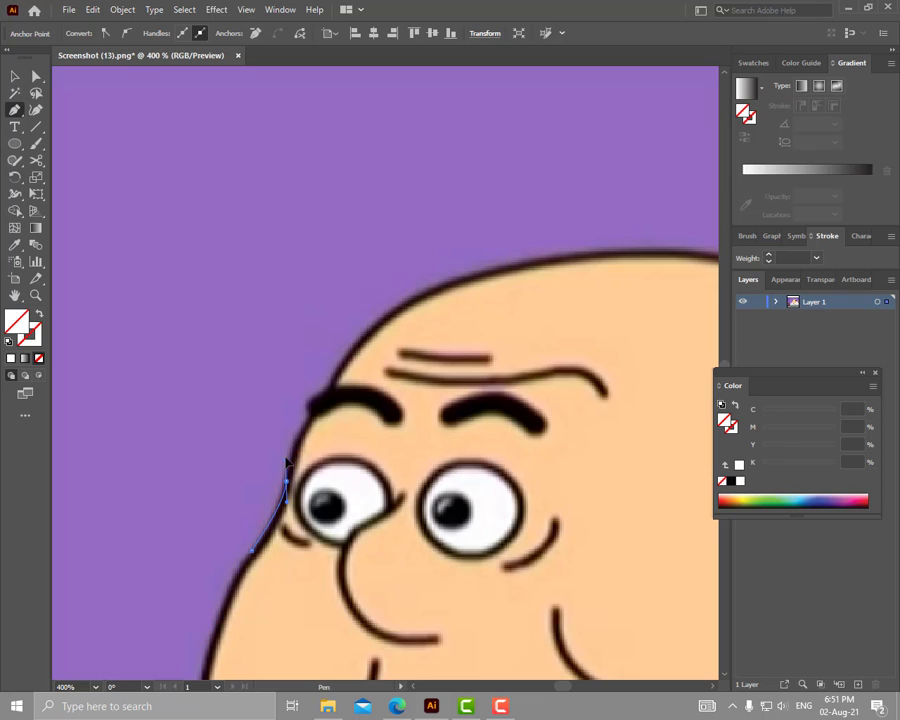
scroll(288, 462, "up", 1)
left_click(291, 462)
Curve the path over the bald head to where it meets the hair
scroll(292, 464, "up", 2)
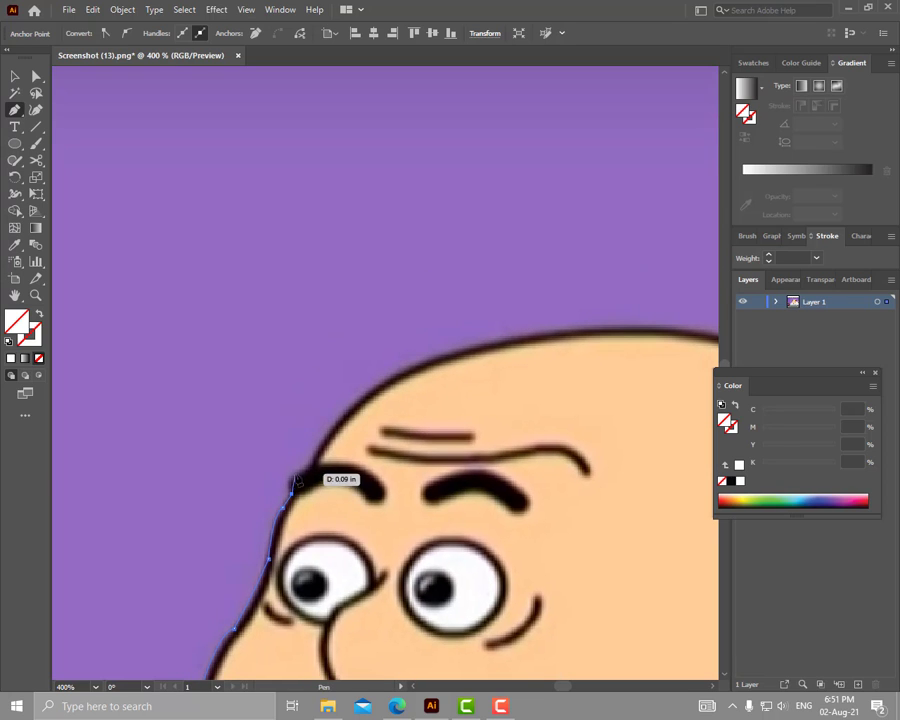
left_click_drag(305, 466, 330, 440)
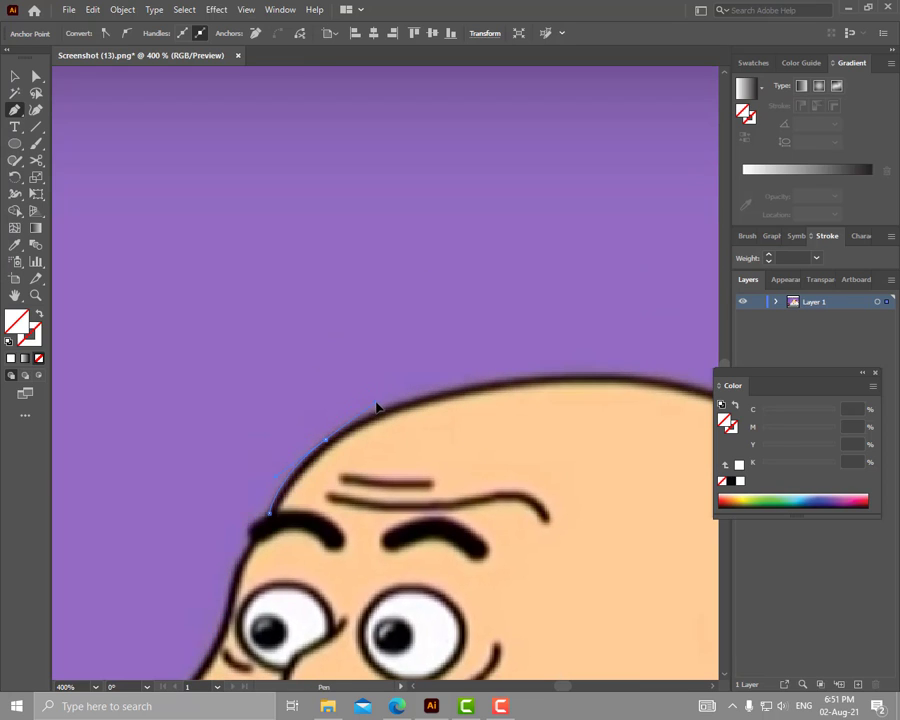
scroll(376, 406, "right", 2)
left_click_drag(378, 418, 430, 386)
scroll(340, 414, "right", 5)
left_click_drag(340, 414, 337, 417)
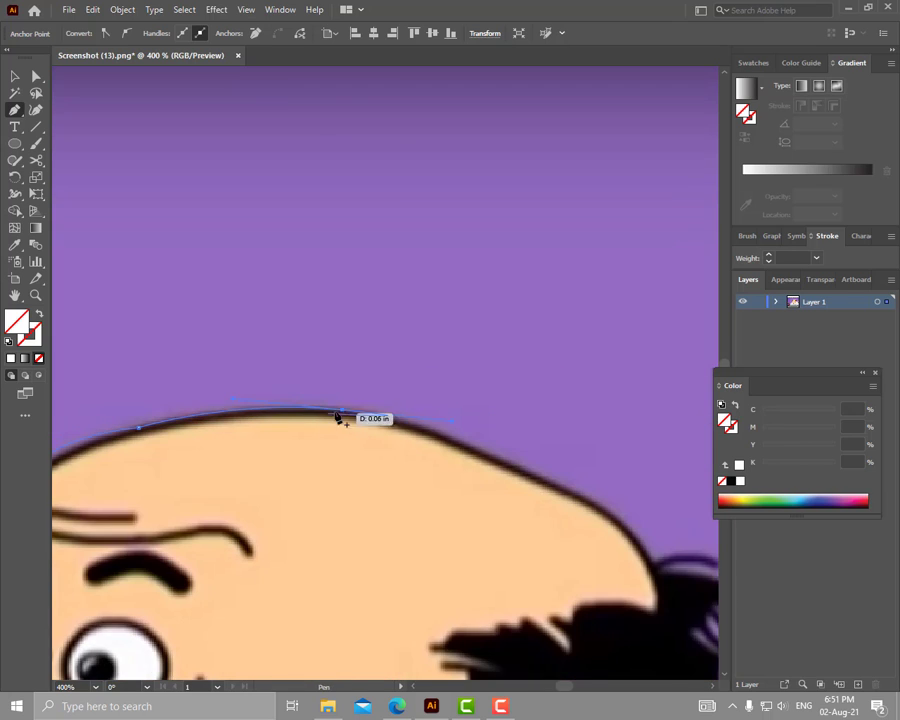
scroll(300, 410, "right", 3)
left_click_drag(281, 402, 340, 440)
scroll(280, 404, "right", 3)
left_click_drag(225, 404, 258, 438)
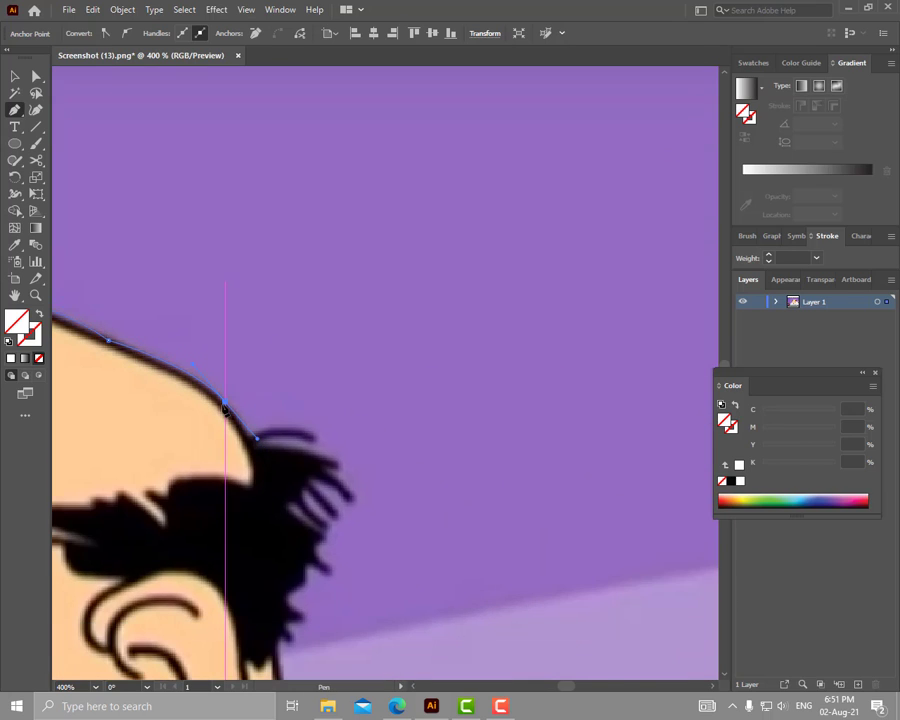
scroll(225, 404, "down", 2)
scroll(206, 365, "right", 1)
Extend the path with anchors down the edge of the hair
mouse_move(266, 367)
left_mouse_down()
mouse_move(249, 392)
mouse_move(278, 378)
mouse_move(299, 404)
mouse_move(258, 374)
mouse_move(248, 425)
mouse_move(234, 404)
left_mouse_up()
left_click(216, 367)
scroll(234, 404, "up", 5)
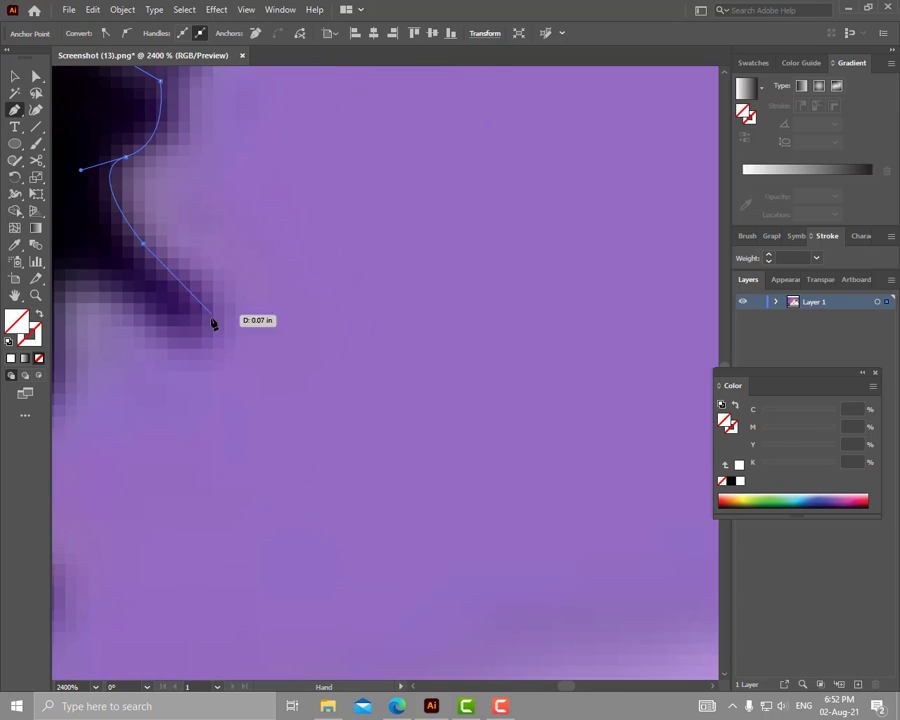
mouse_move(234, 237)
left_mouse_down()
mouse_move(218, 374)
mouse_move(232, 430)
left_mouse_up()
scroll(410, 460, "down", 3)
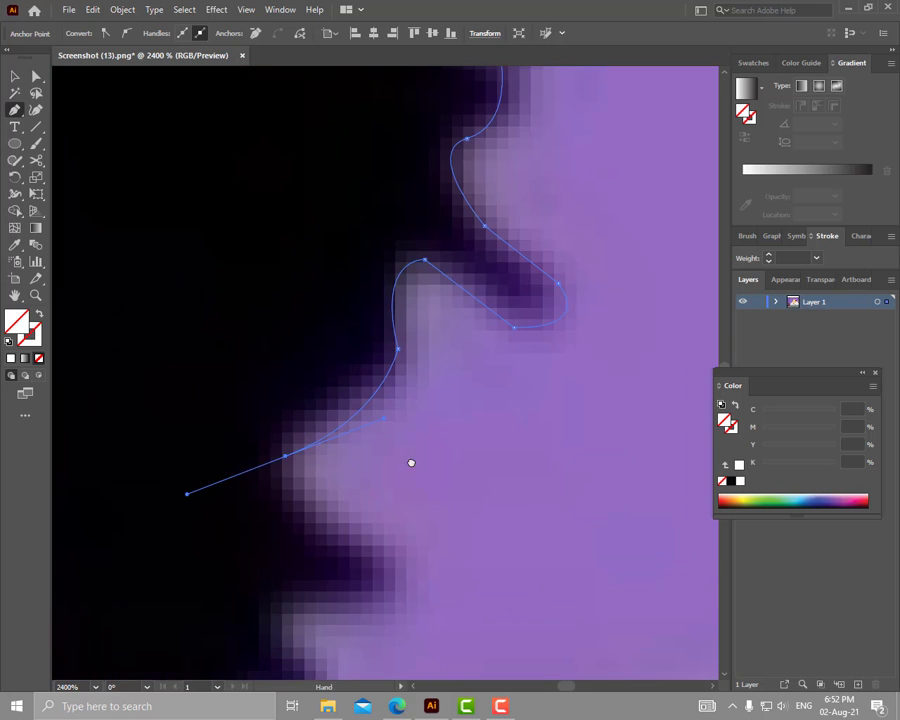
scroll(410, 460, "down", 3)
mouse_move(318, 443)
left_mouse_down()
mouse_move(320, 450)
mouse_move(240, 444)
left_mouse_up()
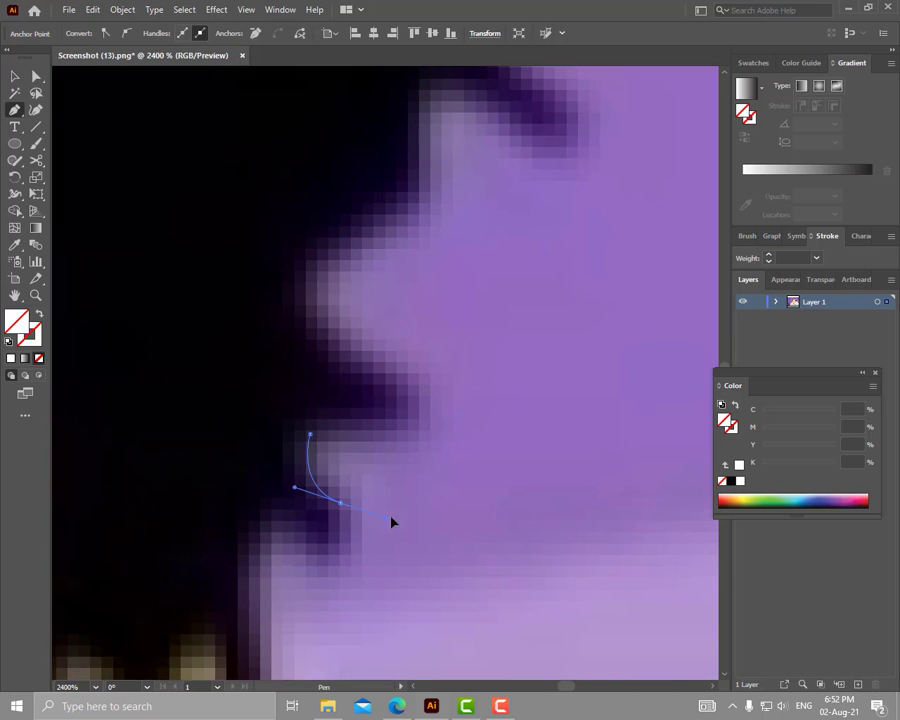
left_click(284, 467, "ctrl")
scroll(284, 467, "down", 2)
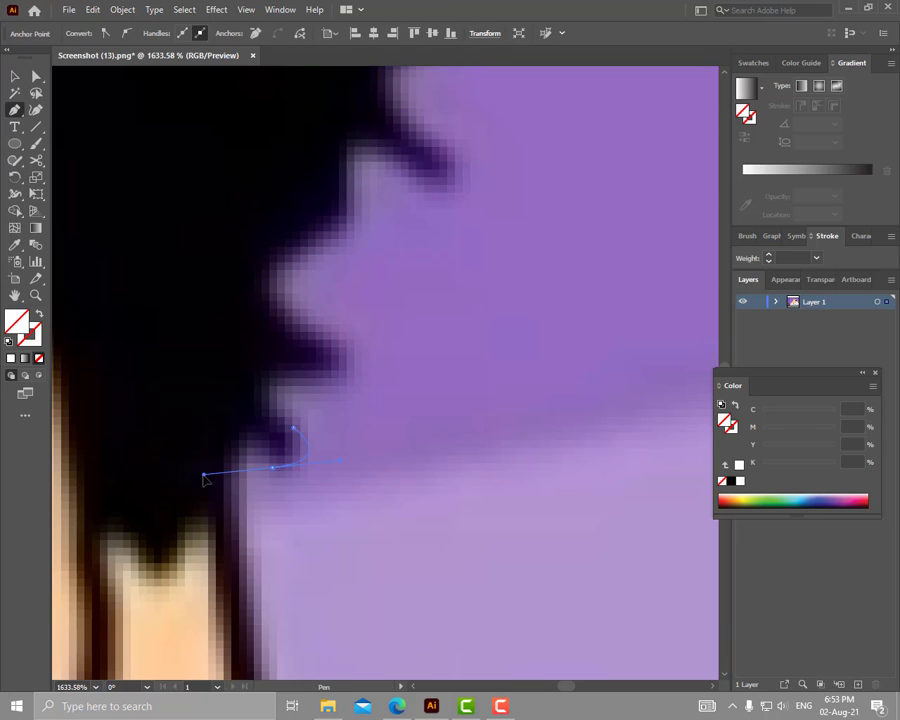
left_click_drag(233, 481, 243, 398)
Continue the path down the back of the shoulder and around the shirt to enclose the figure
scroll(234, 483, "down", 5)
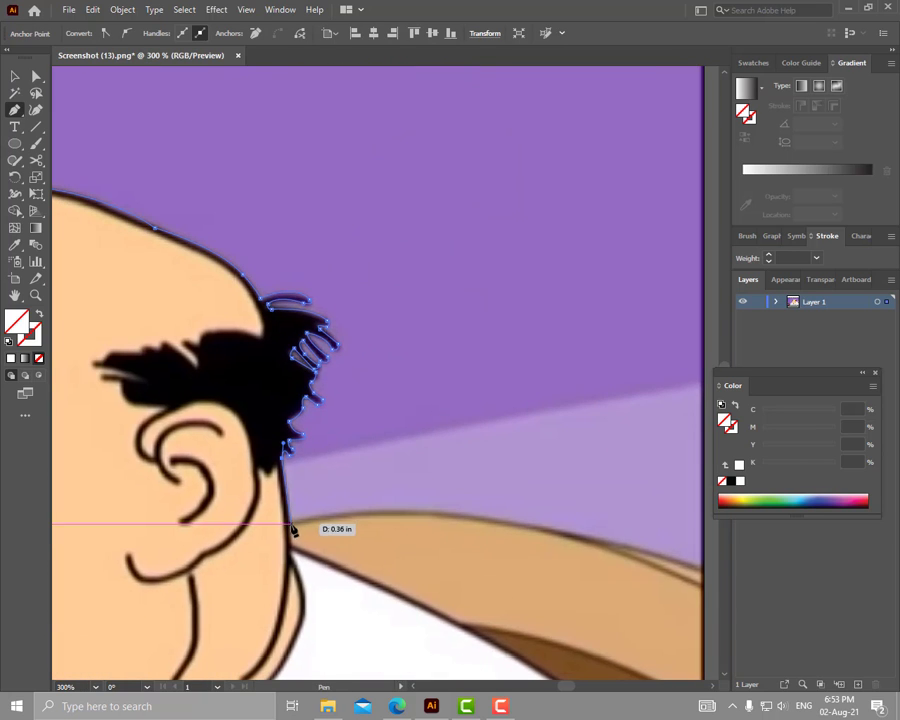
scroll(290, 526, "up", 1)
scroll(289, 485, "down", 2)
scroll(172, 440, "right", 4)
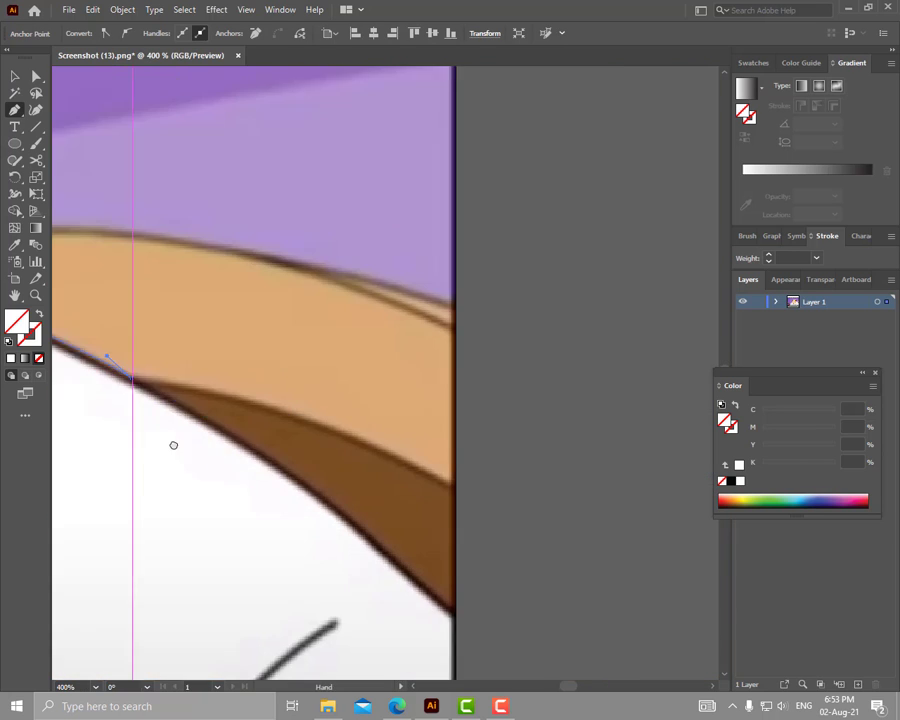
scroll(264, 464, "right", 3)
left_click_drag(241, 497, 247, 523)
scroll(247, 523, "right", 3)
scroll(248, 592, "down", 2)
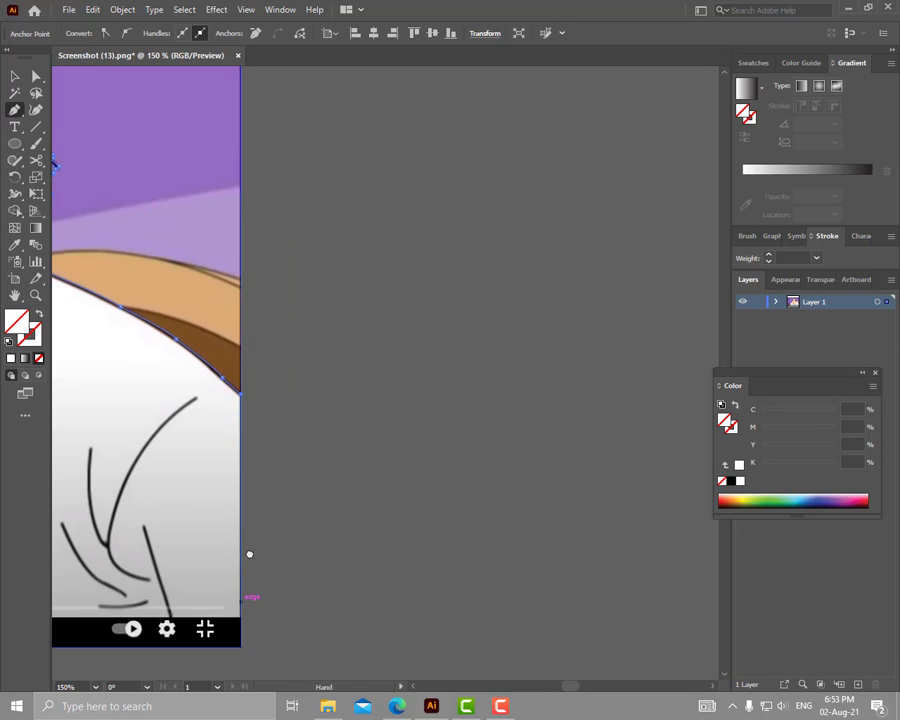
scroll(194, 546, "down", 1)
scroll(257, 519, "left", 3)
scroll(450, 528, "right", 3)
scroll(526, 476, "up", 3)
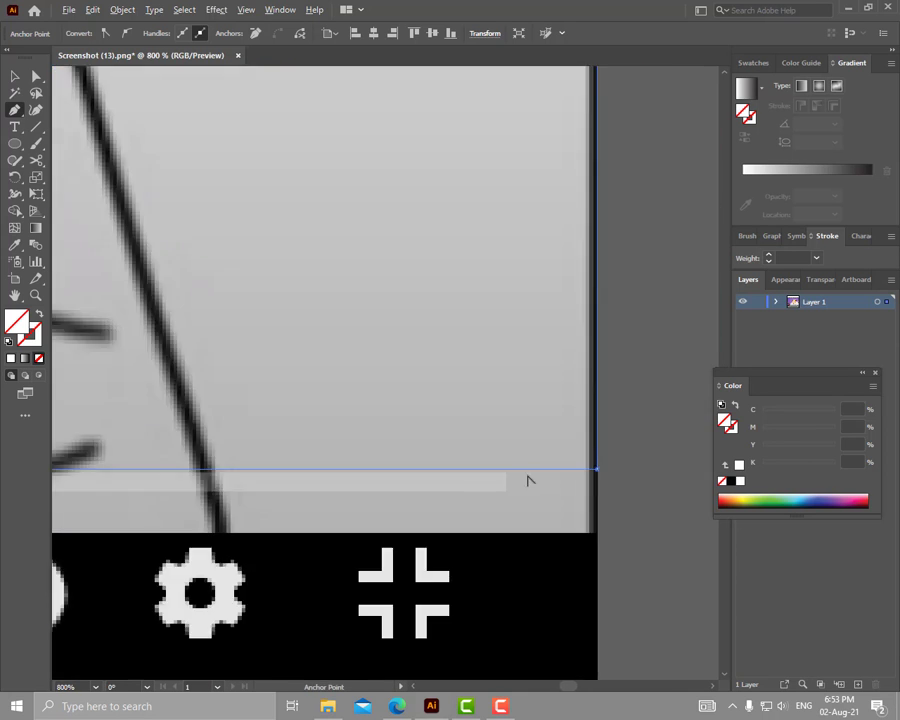
scroll(426, 532, "down", 3)
scroll(481, 490, "up", 1)
scroll(481, 490, "down", 2)
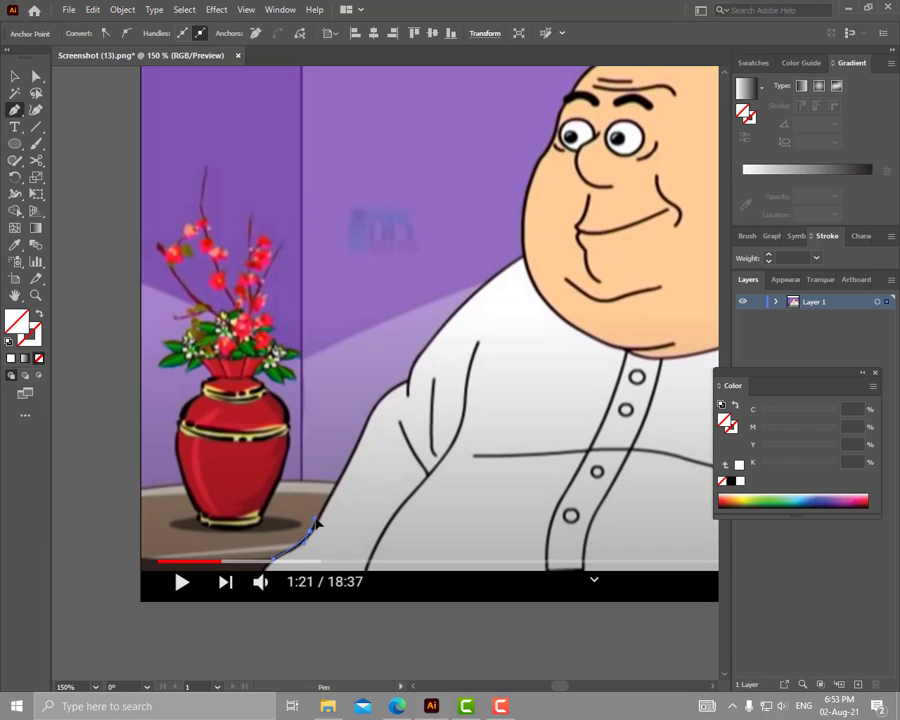
scroll(316, 510, "right", 1)
scroll(316, 510, "up", 2)
scroll(316, 507, "up", 1)
scroll(316, 507, "right", 1)
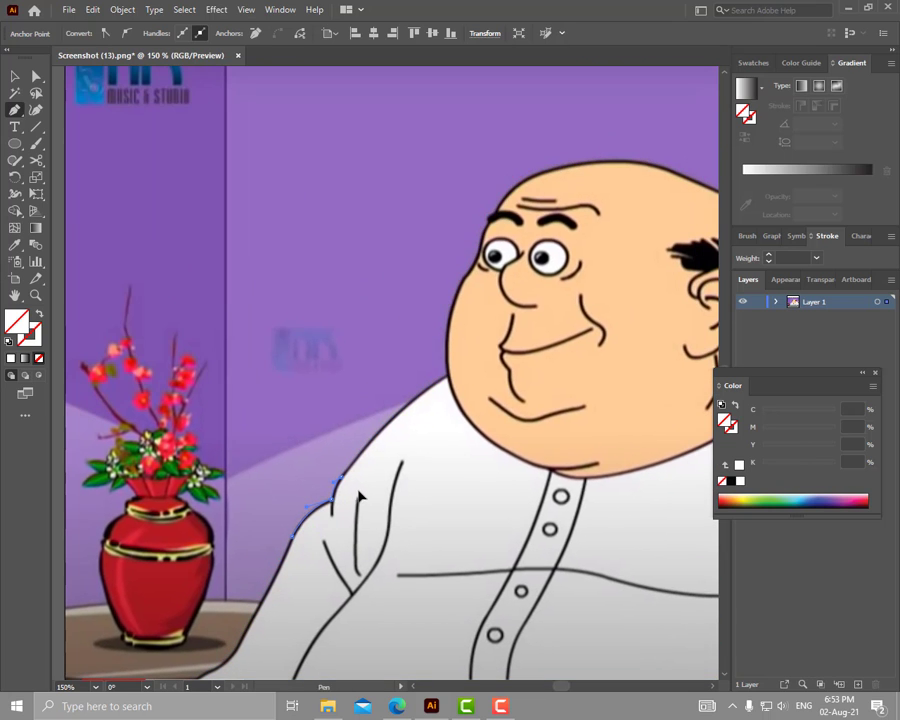
scroll(492, 493, "down", 3)
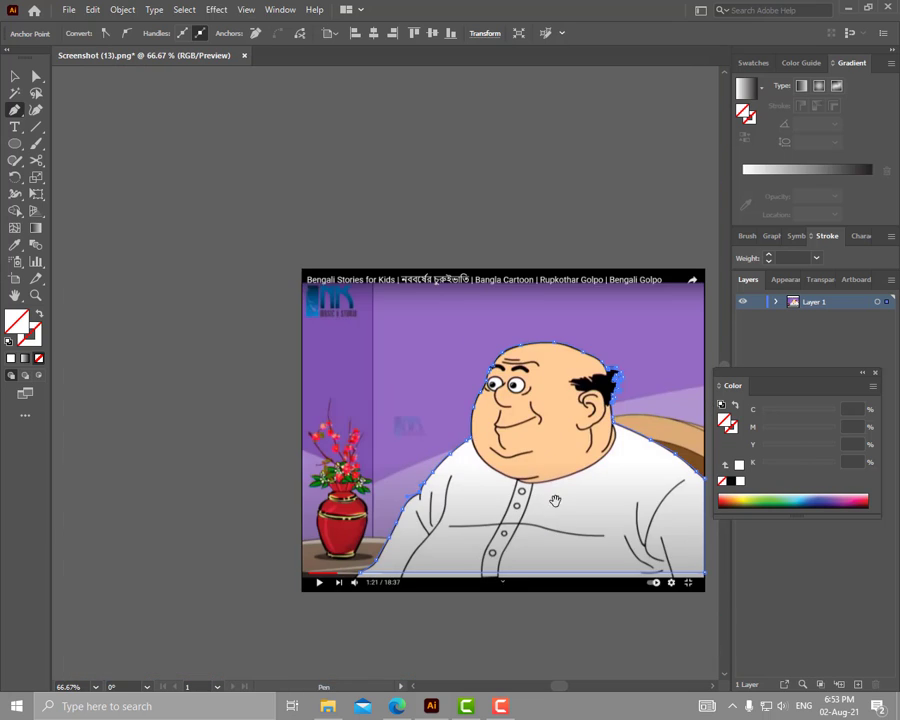
scroll(470, 485, "right", 2)
Fill the silhouette with the shirt's light grey using the Eyedropper
scroll(453, 478, "up", 1)
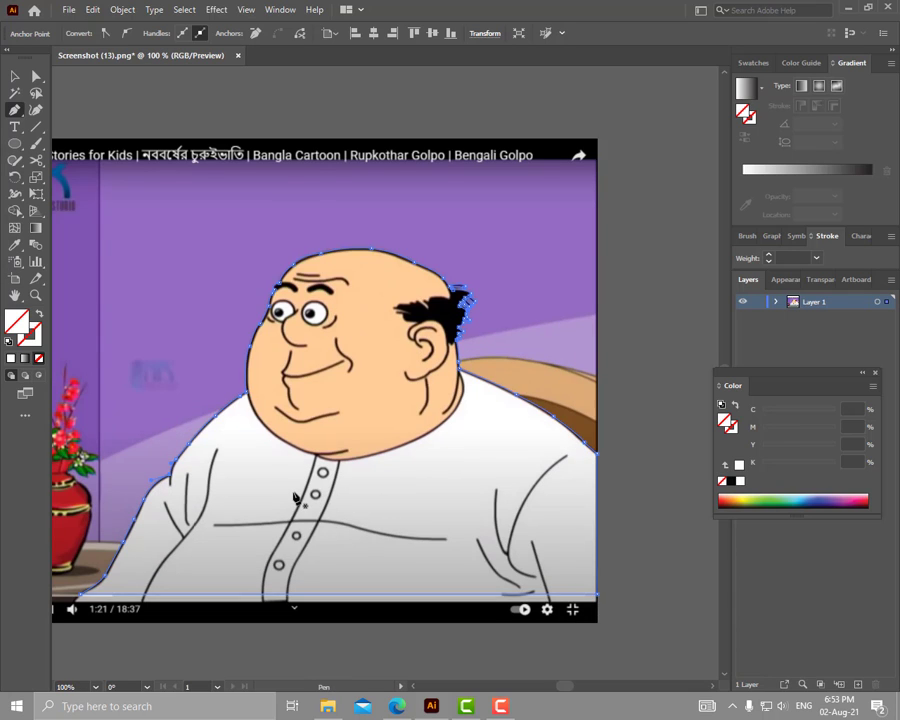
key("i")
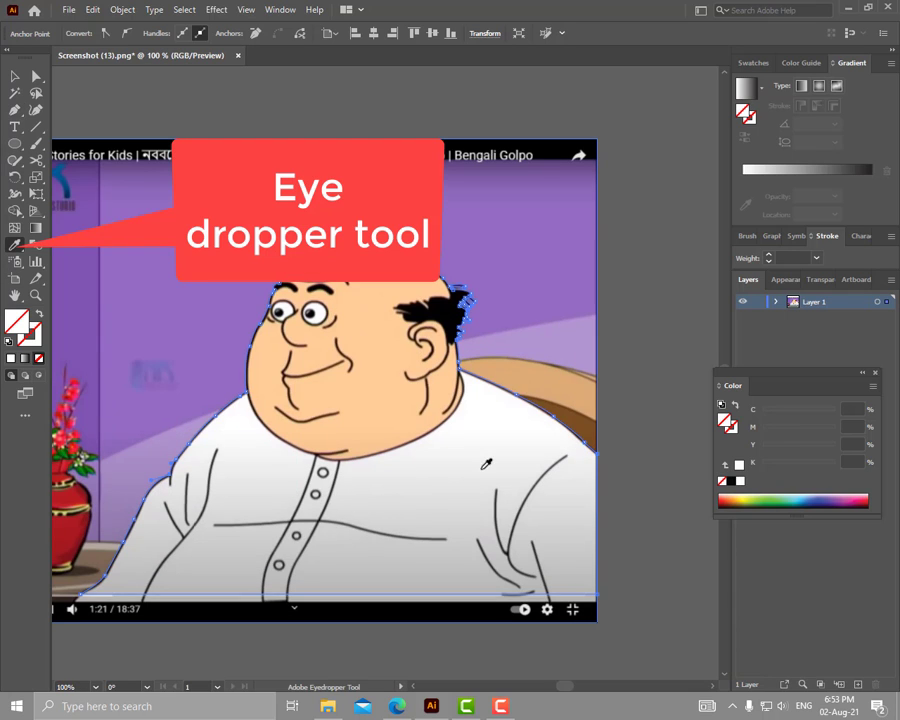
left_click(450, 468)
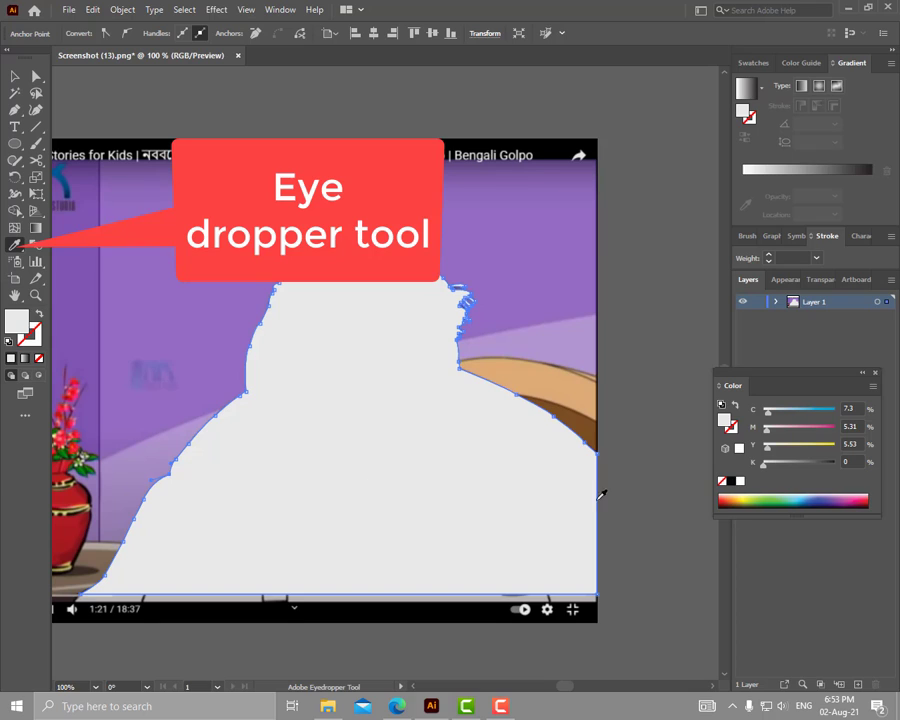
Move the silhouette onto a new Layer 2 and view that layer as outlines
left_click_drag(807, 378, 799, 431)
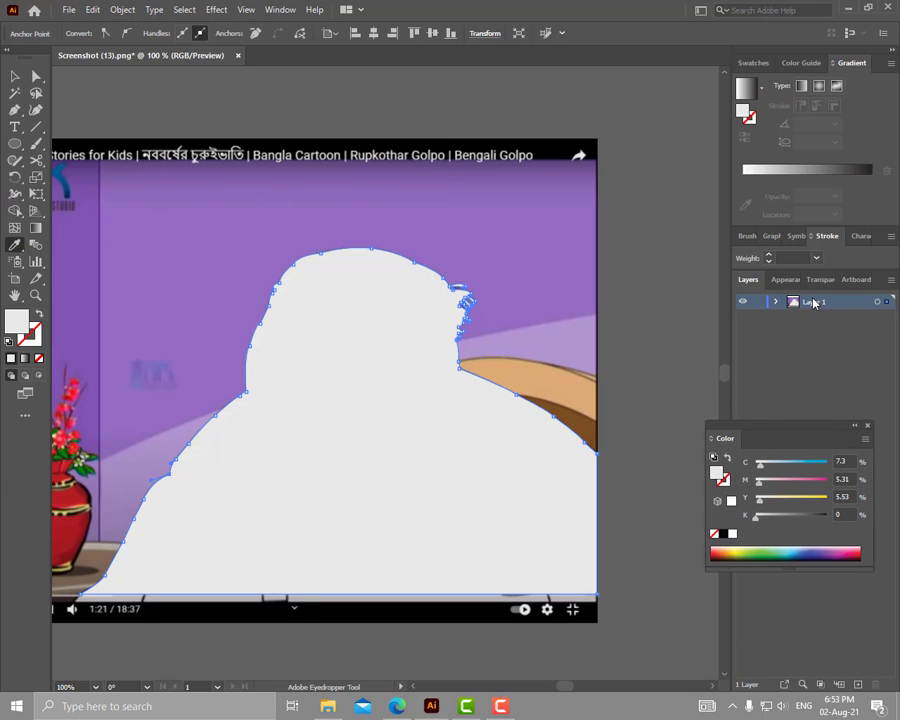
left_click(776, 302)
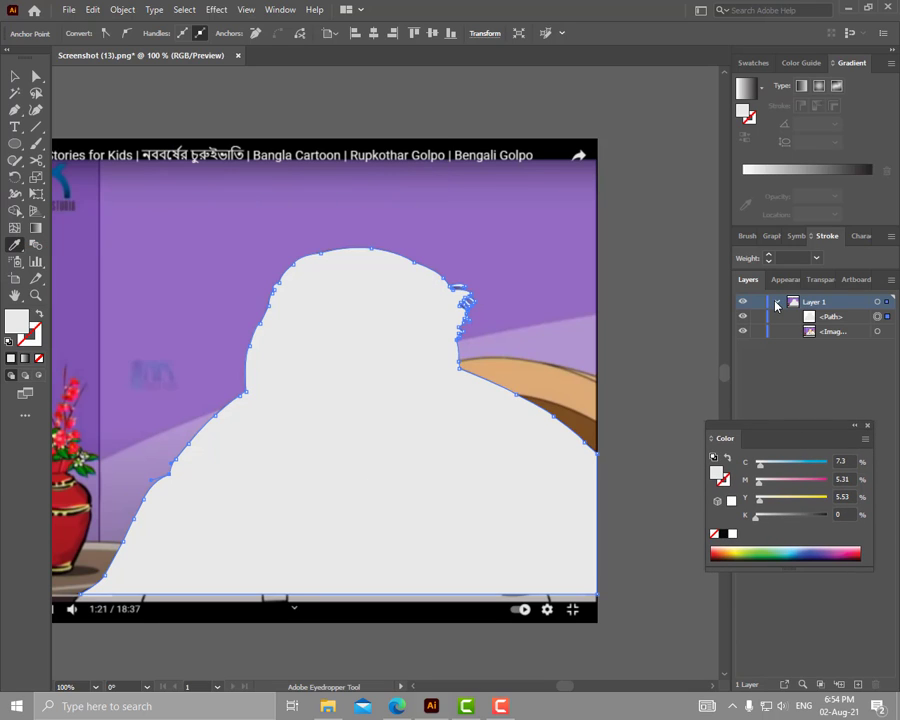
left_click(857, 684)
mouse_move(830, 331)
left_mouse_down()
mouse_move(826, 304)
mouse_move(815, 302)
left_mouse_up()
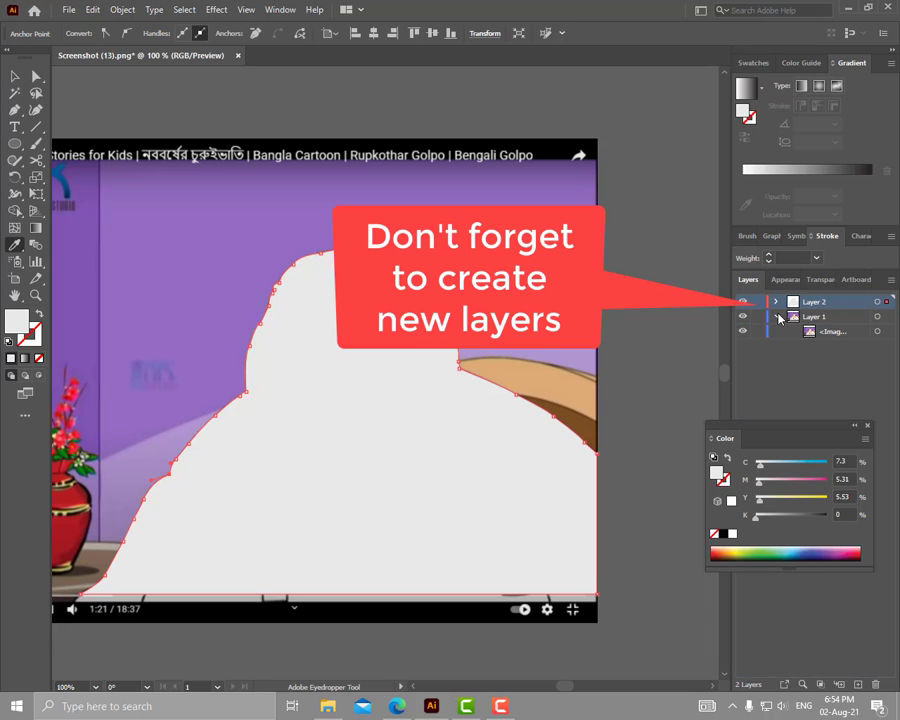
left_click(742, 301, "ctrl")
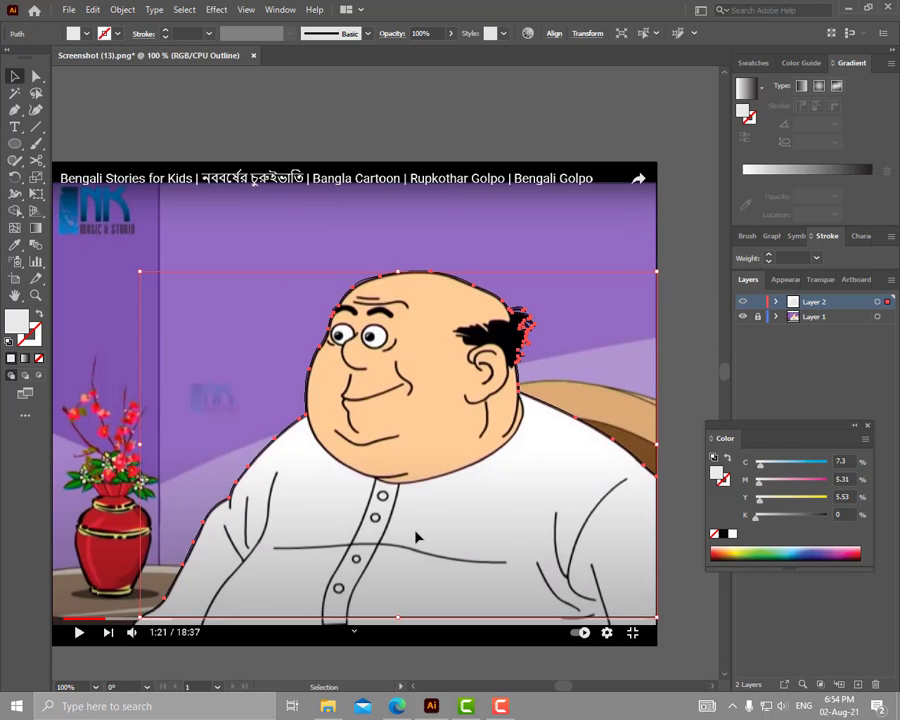
scroll(580, 550, "up", 1)
scroll(566, 542, "down", 1)
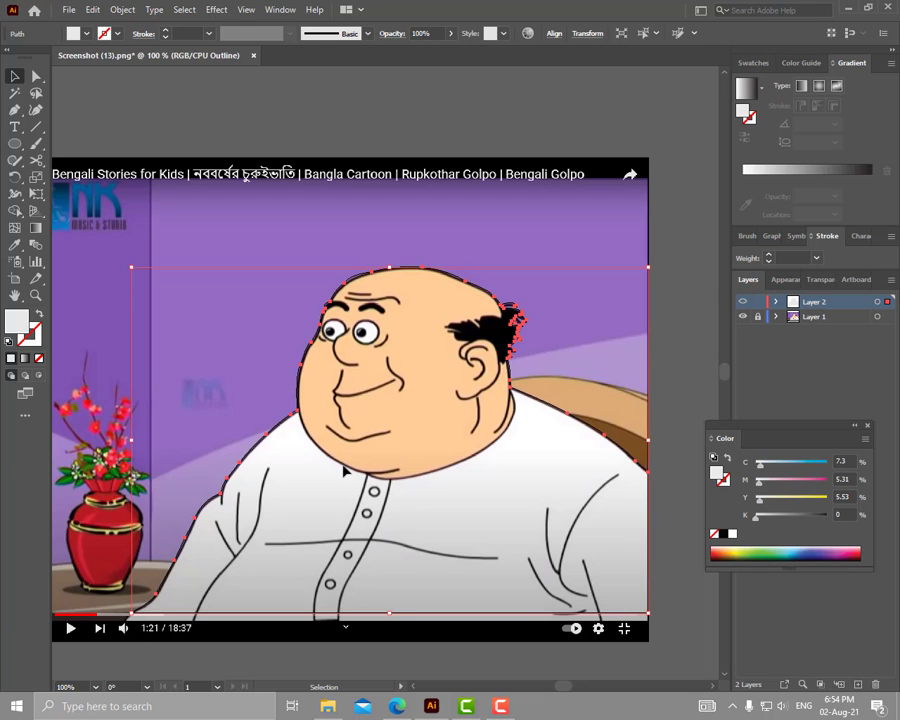
Trace a new Pen path up the face's left edge from the chin to the forehead
key("p")
scroll(357, 468, "up", 1)
scroll(330, 455, "up", 1)
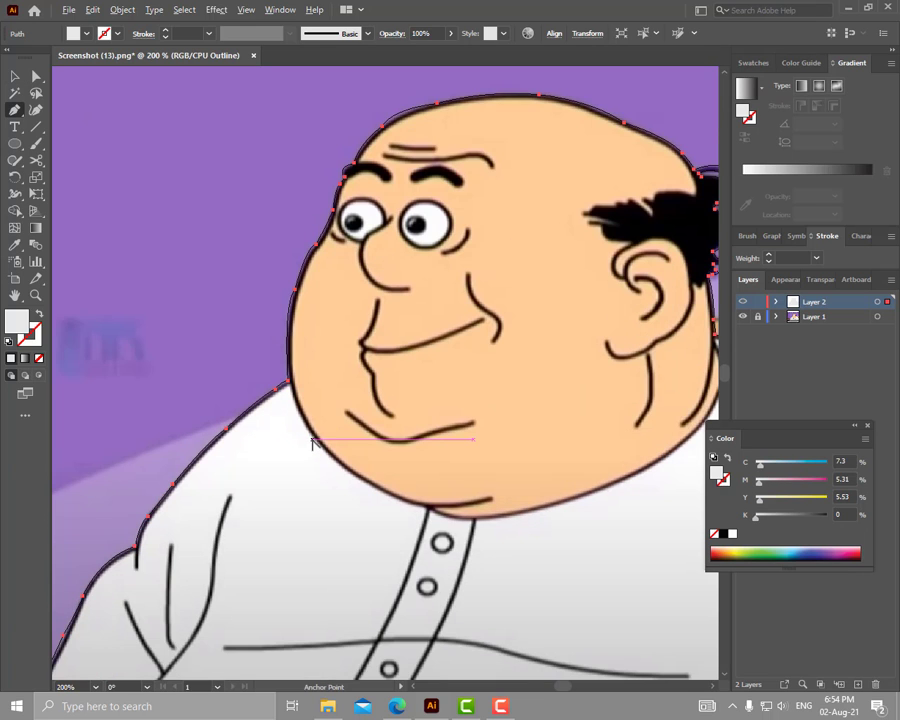
scroll(313, 447, "up", 1)
scroll(310, 436, "up", 1)
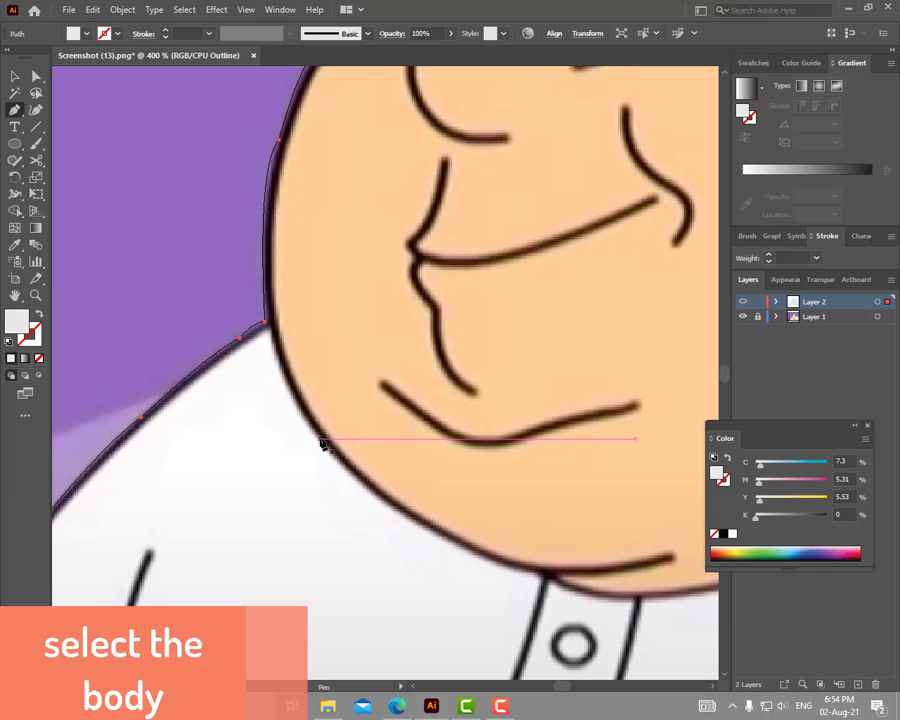
left_click(271, 325)
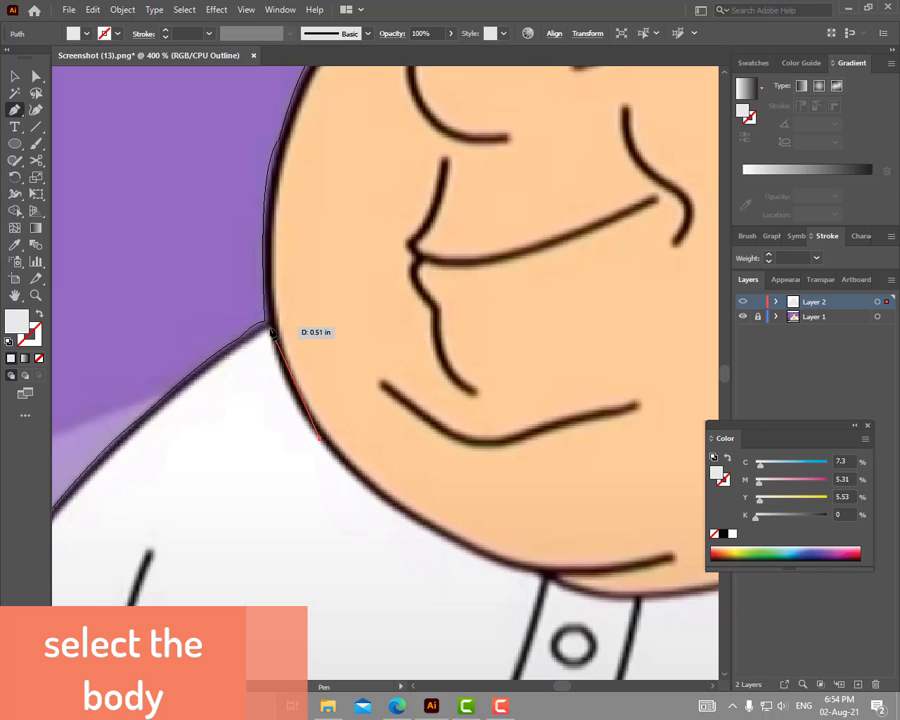
left_click_drag(271, 330, 266, 288)
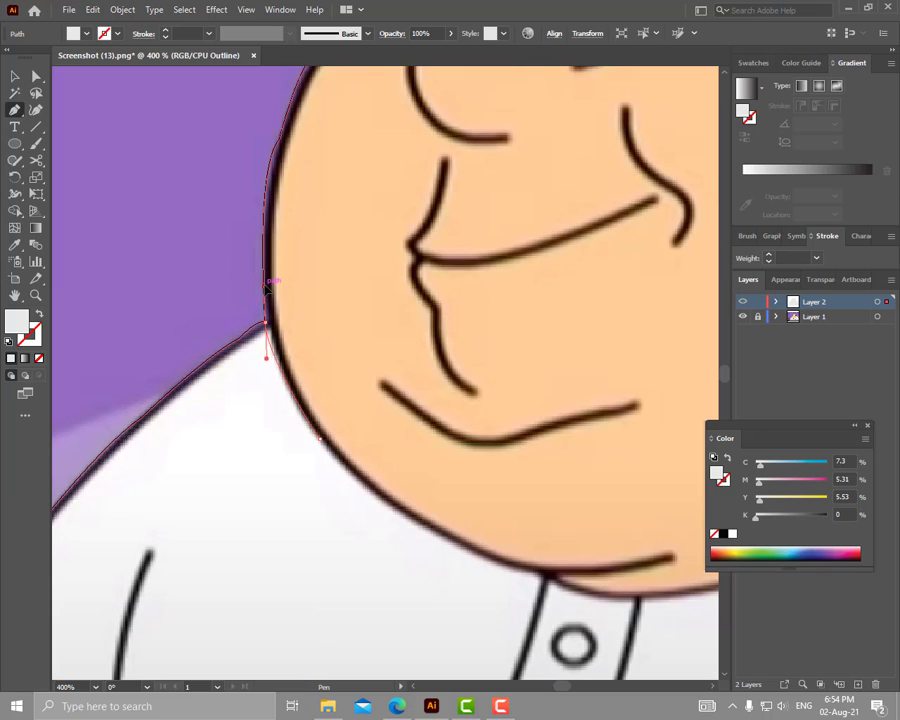
left_click(266, 322)
scroll(268, 320, "down", 2)
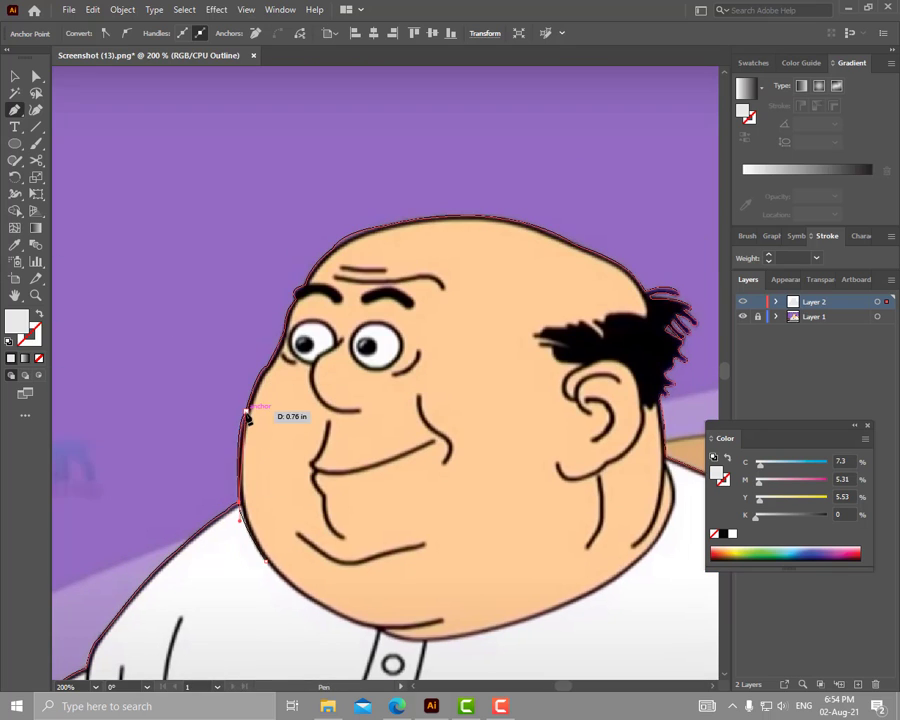
left_click_drag(248, 413, 352, 248)
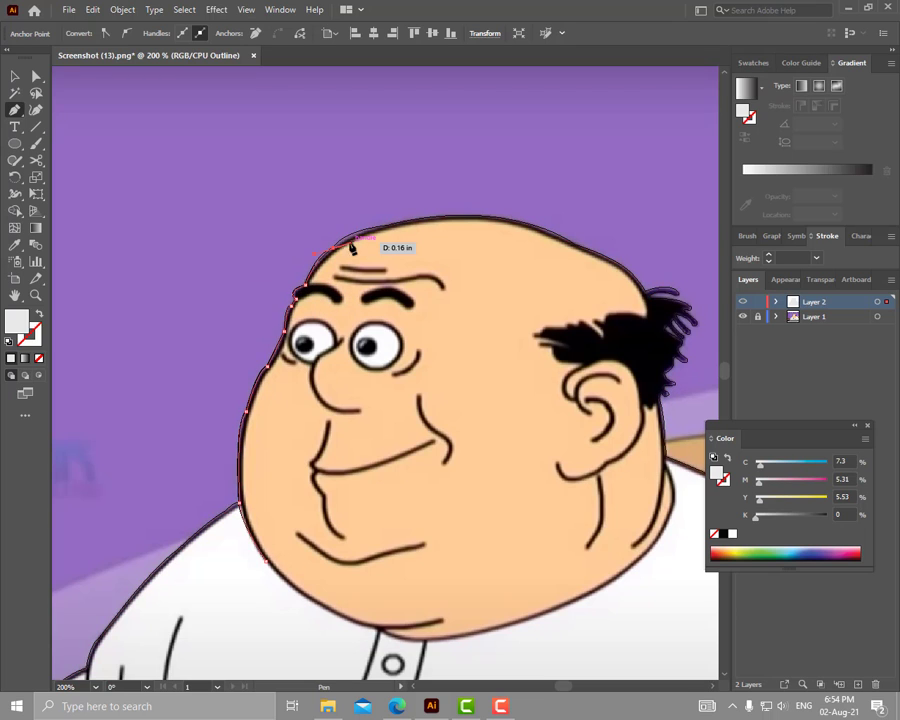
scroll(352, 248, "down", 5)
scroll(352, 248, "up", 1)
Lock the new face-edge path in Layer 2 with Ctrl+2
key("v")
left_click(776, 301)
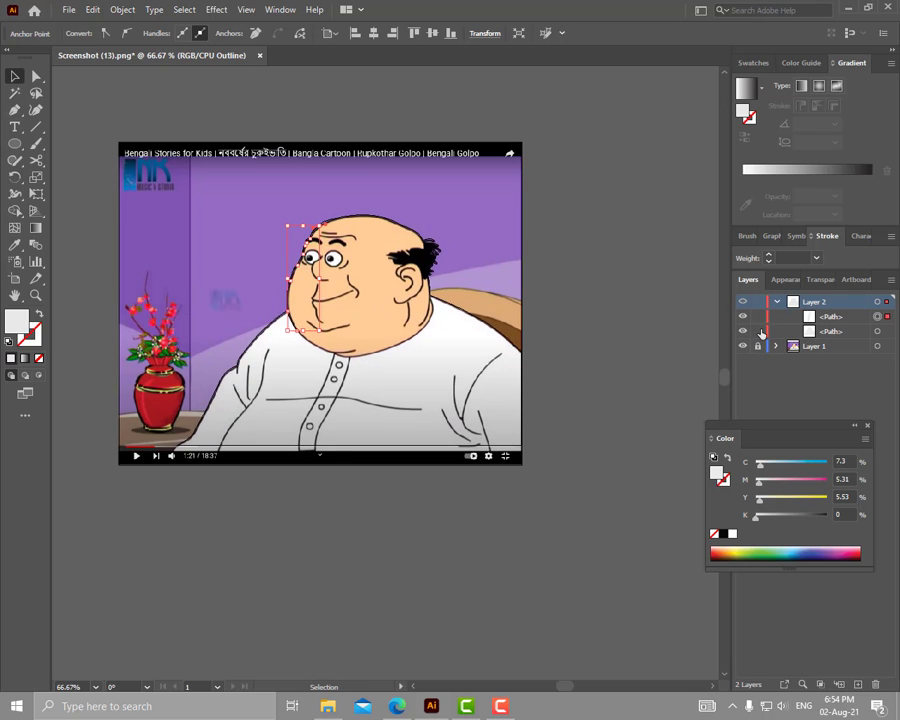
key("ctrl+2")
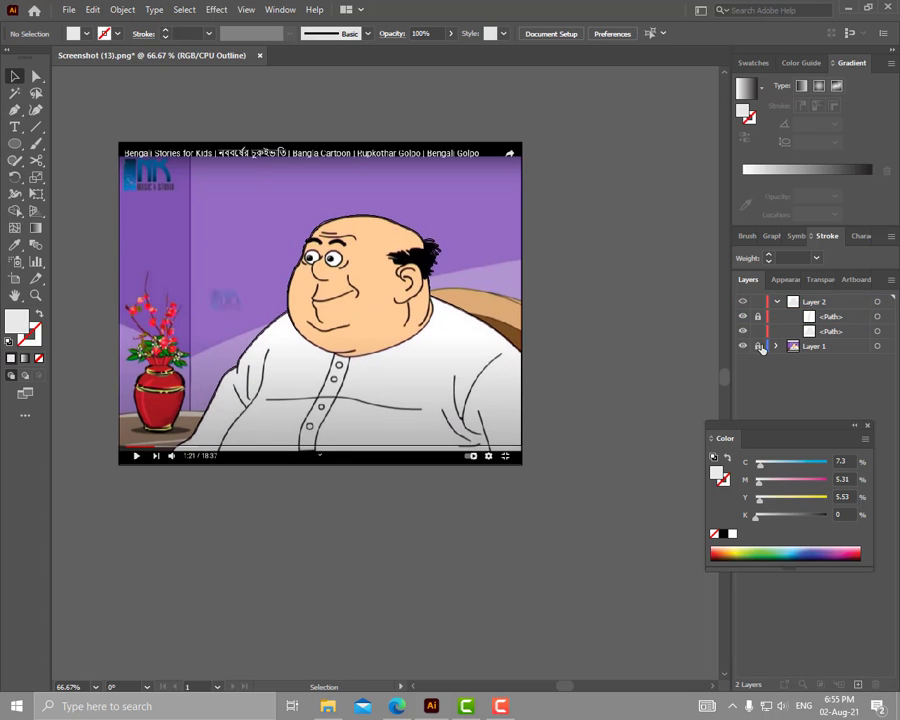
Unlock Layer 1 and select the reference image together with the silhouette
left_click(758, 346)
left_click_drag(184, 98, 568, 482)
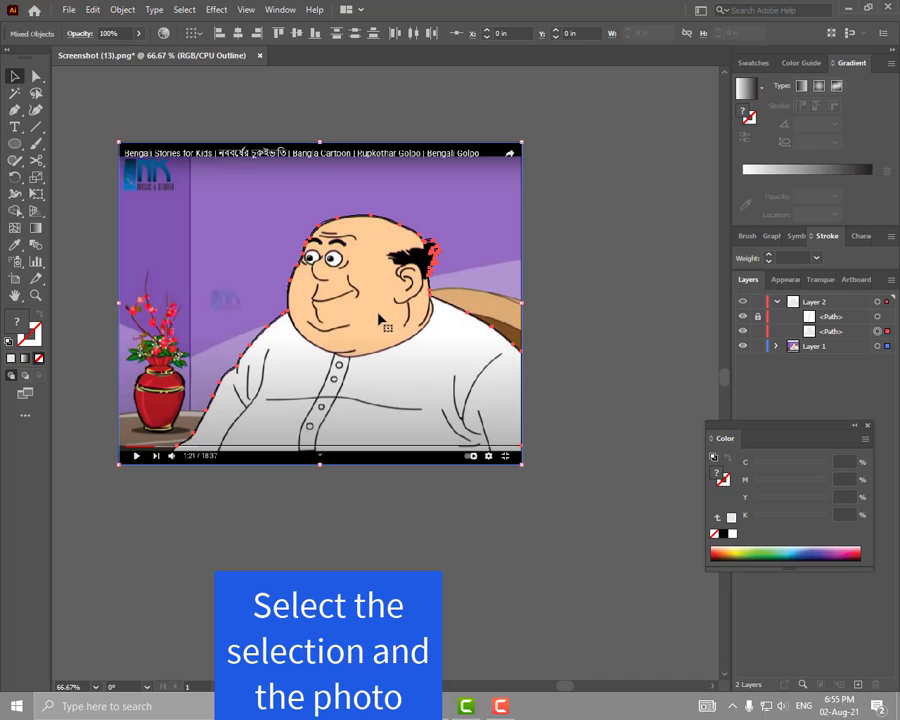
right_click(341, 300)
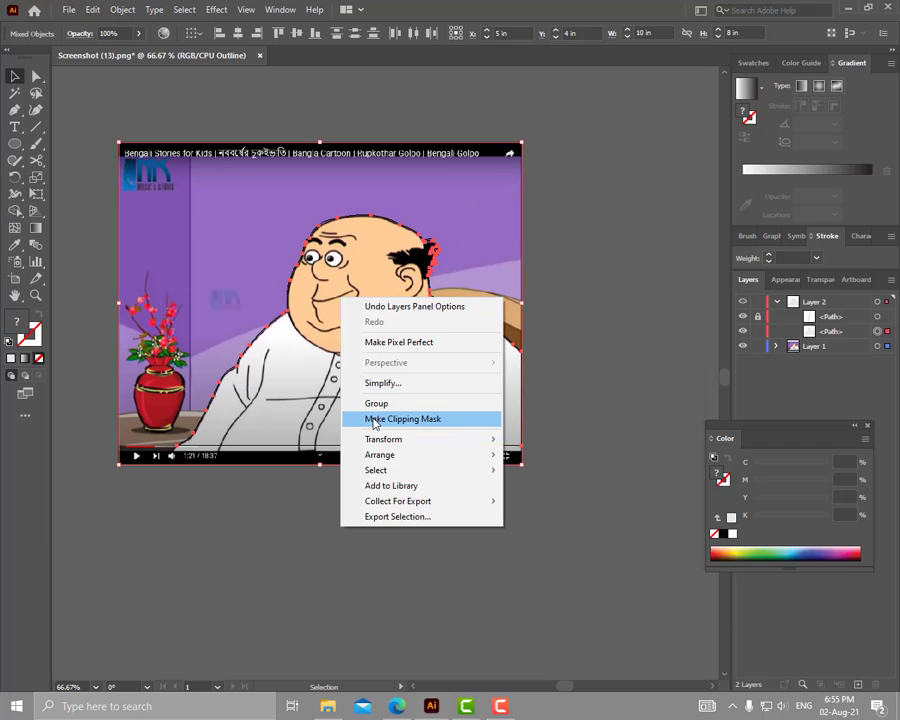
Make the clipping mask, then toggle Layer 2 between outline and full-colour preview
left_click(398, 419)
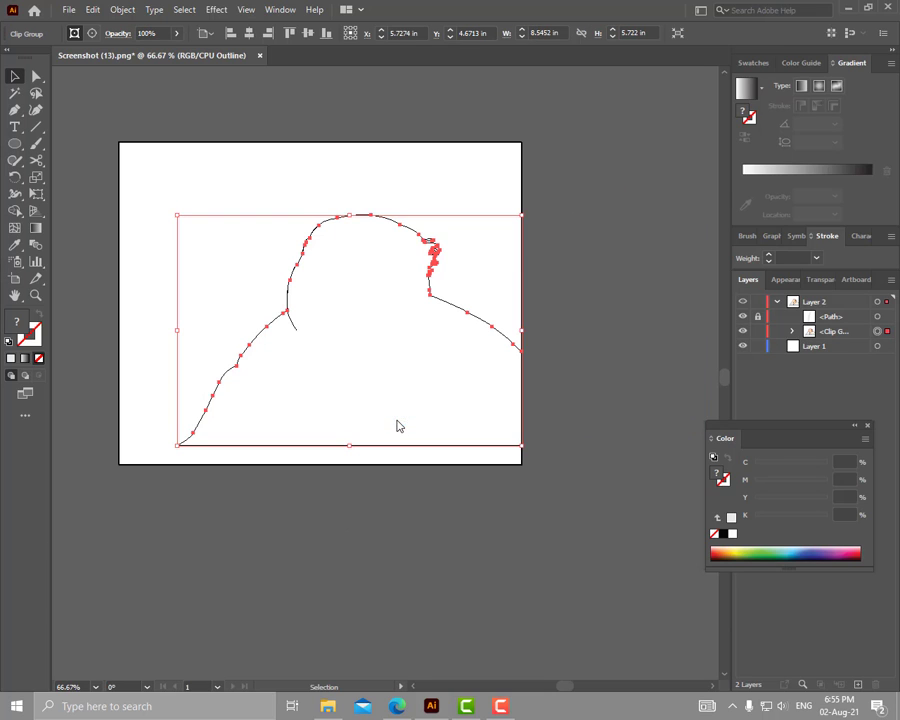
scroll(378, 325, "up", 1)
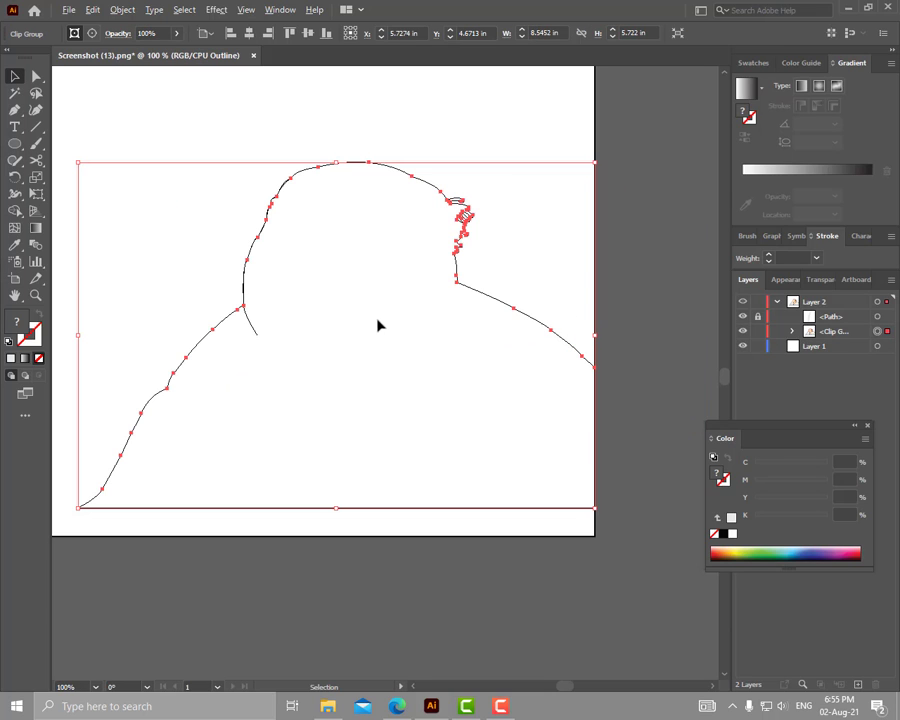
left_click(743, 302, "ctrl")
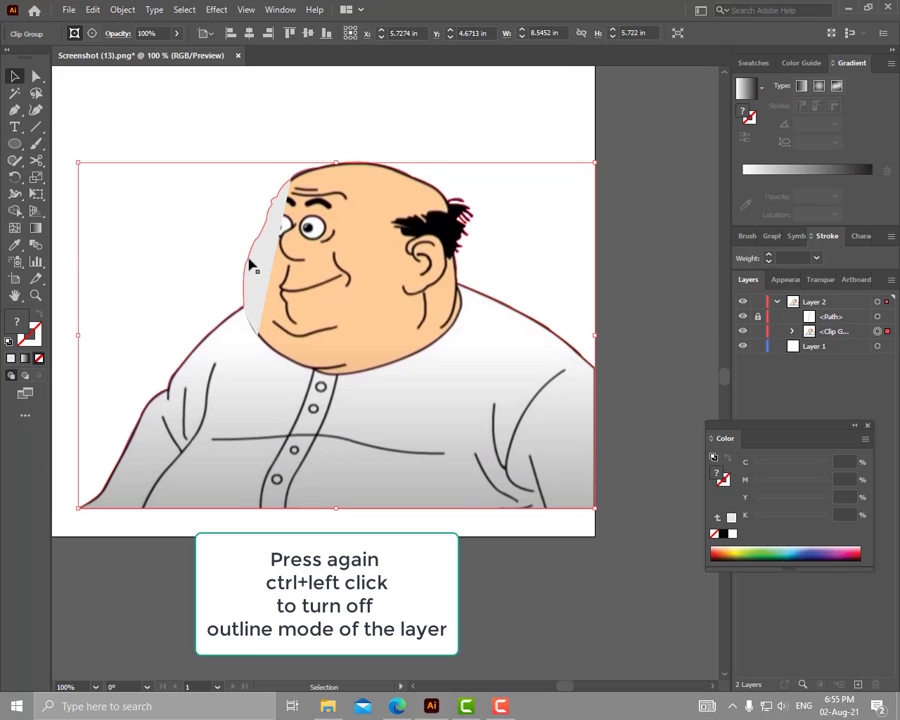
left_click(743, 302, "ctrl")
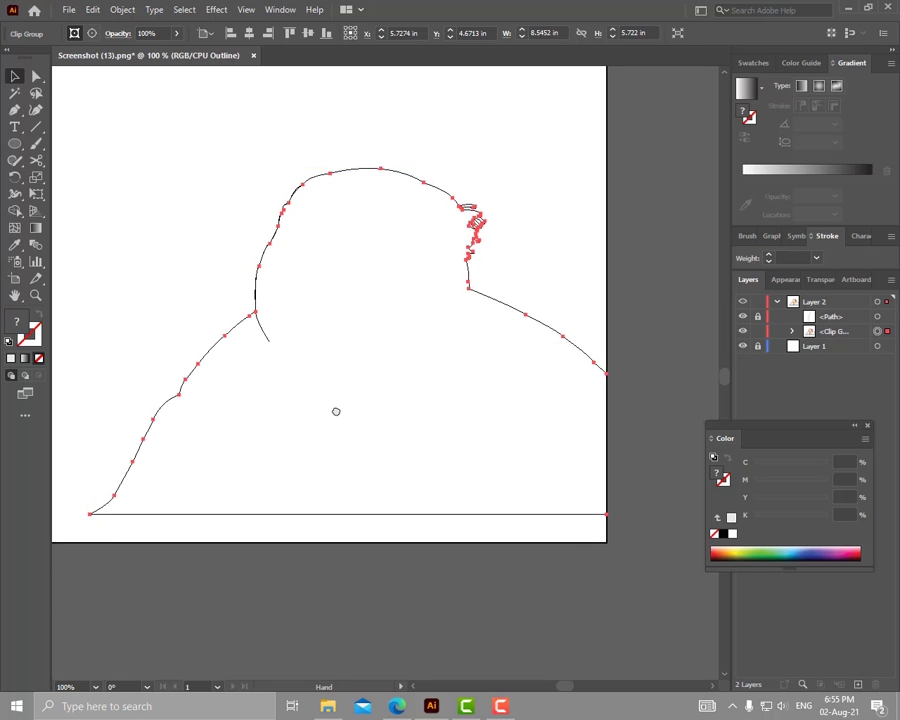
left_click_drag(475, 406, 516, 448)
left_click(743, 304, "ctrl")
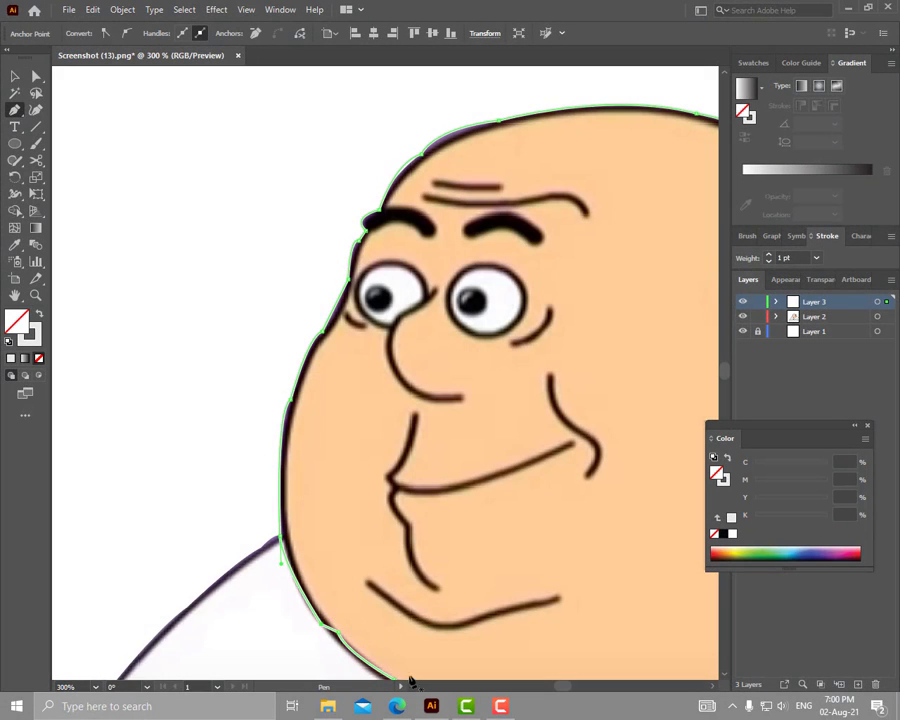
Nudge the head path's lower-left and cheek anchors onto the traced face outline
scroll(493, 647, "down", 2)
scroll(546, 643, "up", 1)
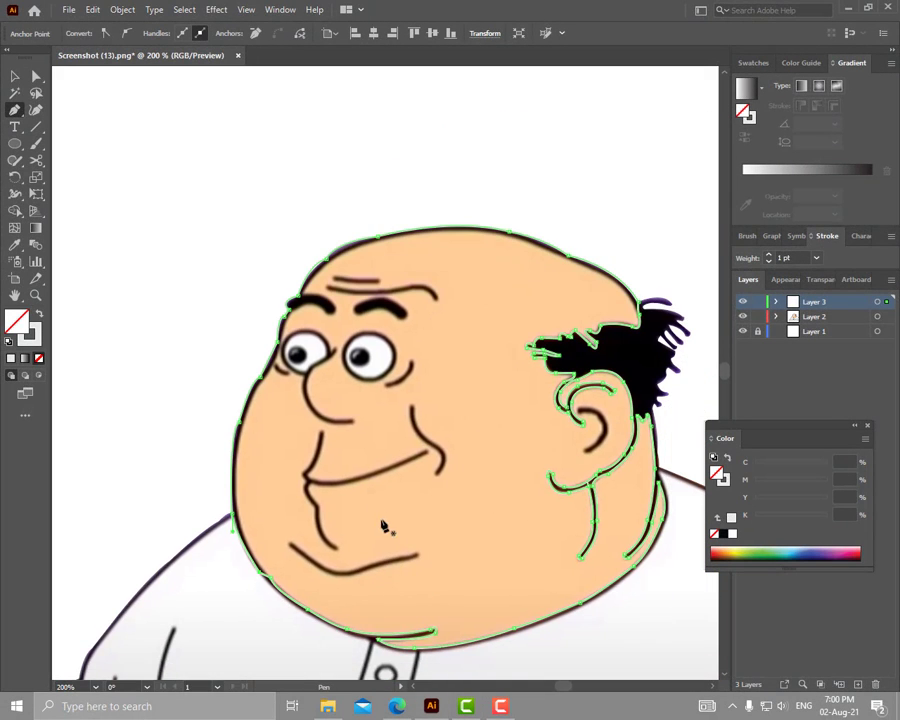
key("v")
scroll(271, 557, "up", 2)
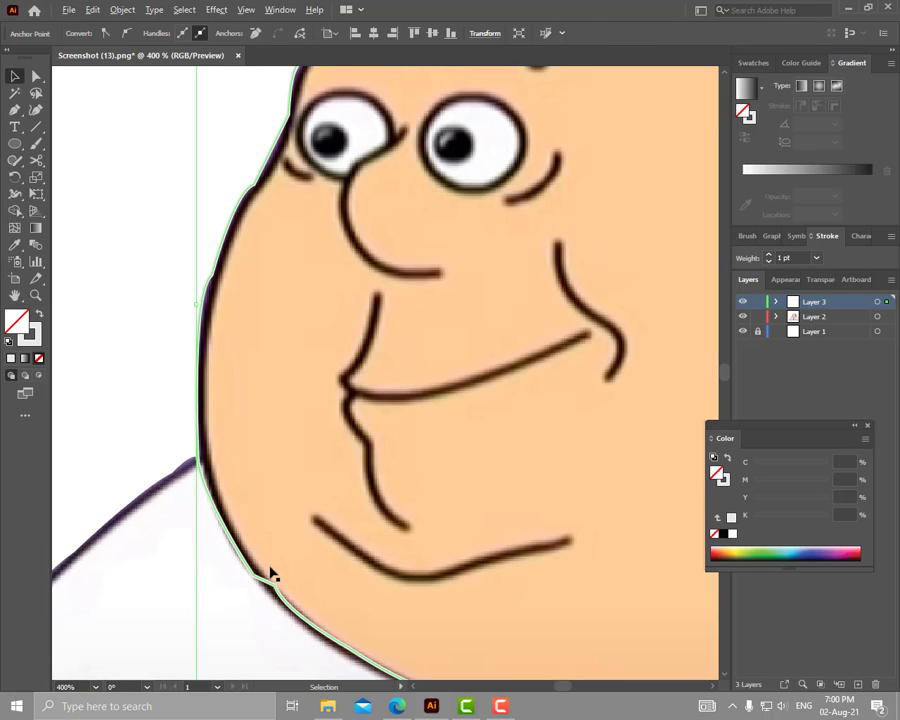
key("a")
left_click(255, 580)
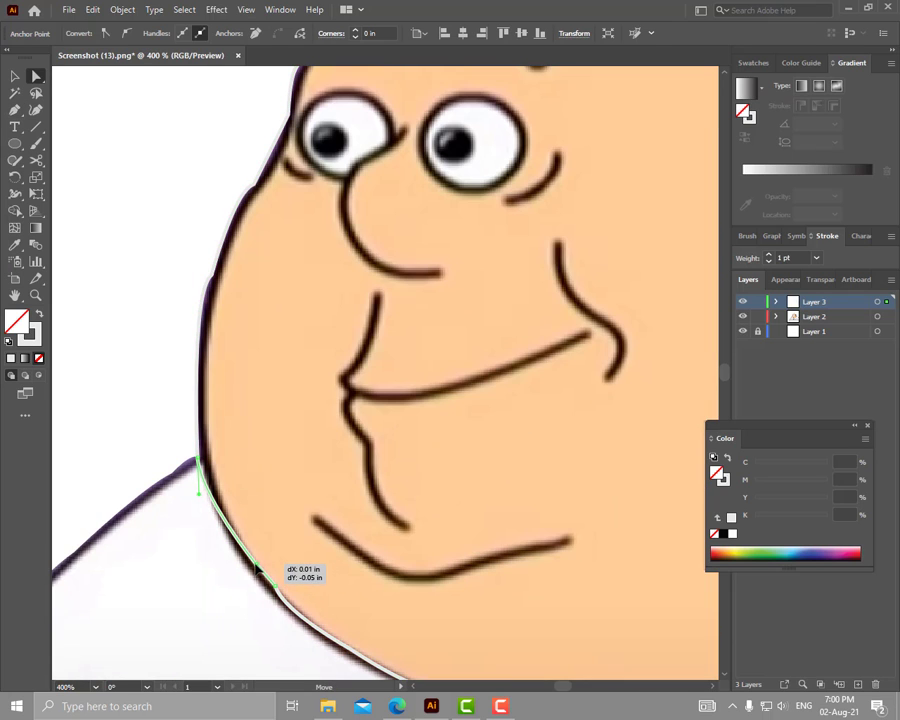
left_click_drag(198, 458, 210, 458)
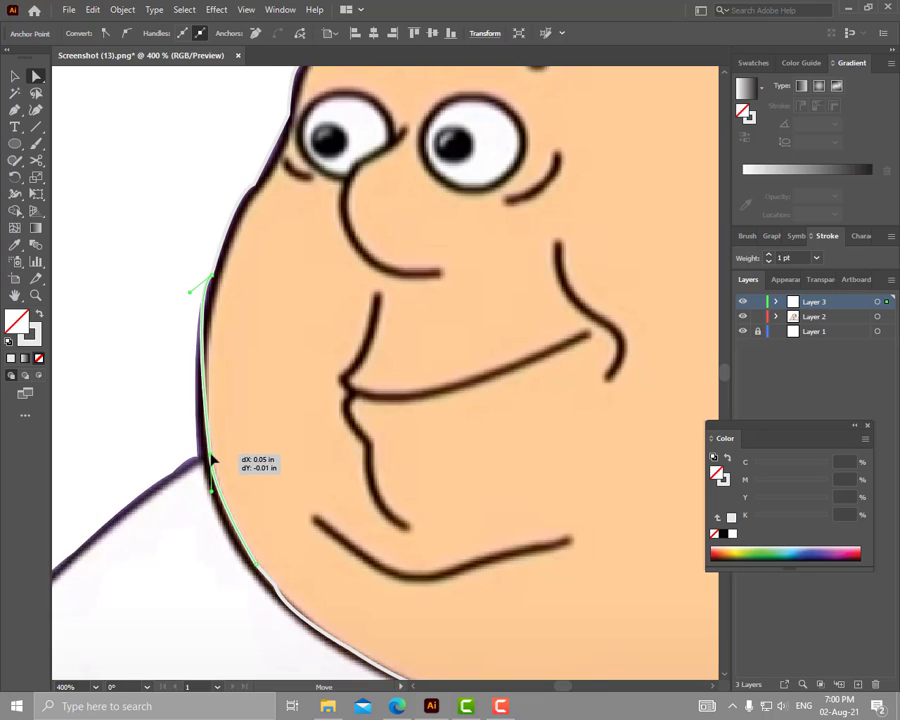
scroll(248, 490, "up", 1)
left_click(216, 322)
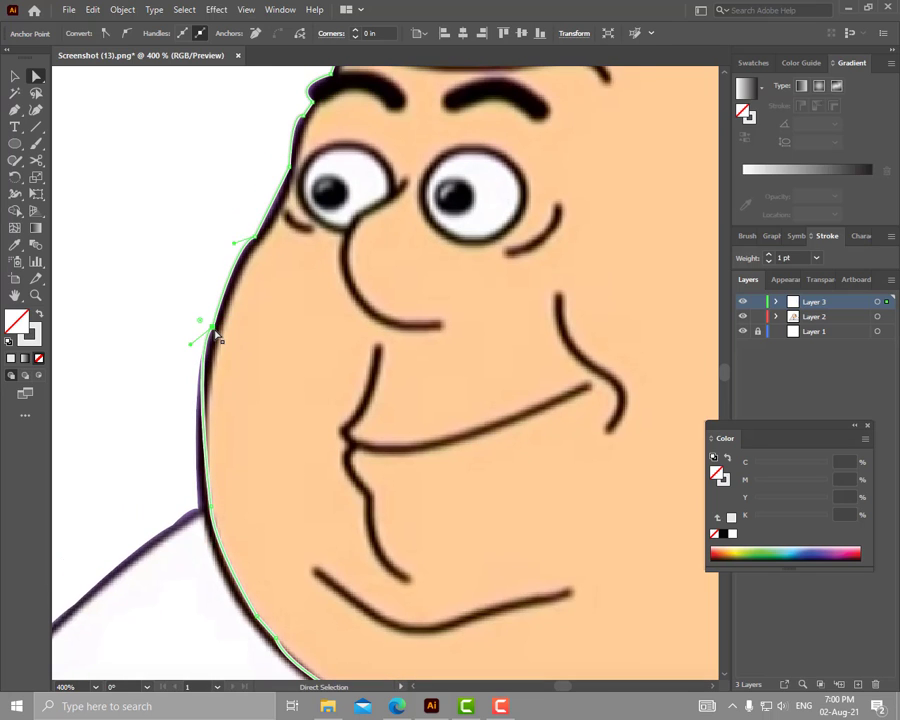
left_click_drag(215, 332, 226, 334)
scroll(217, 385, "up", 3)
left_click_drag(217, 385, 226, 390)
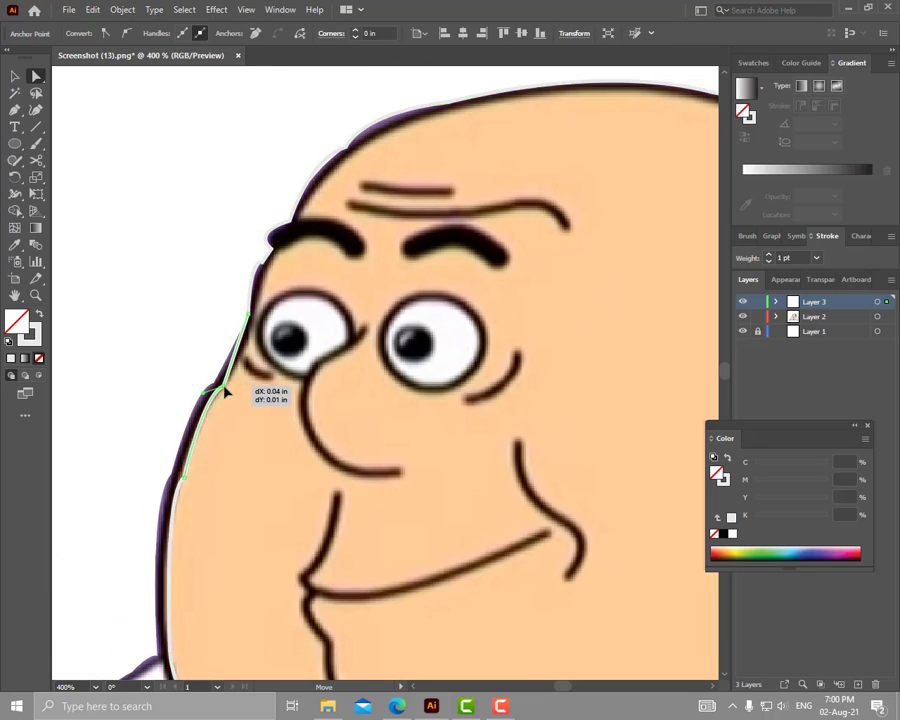
Pull the forehead anchors beside the eyebrow tight onto the dark outline
scroll(212, 420, "up", 2)
scroll(224, 419, "up", 2)
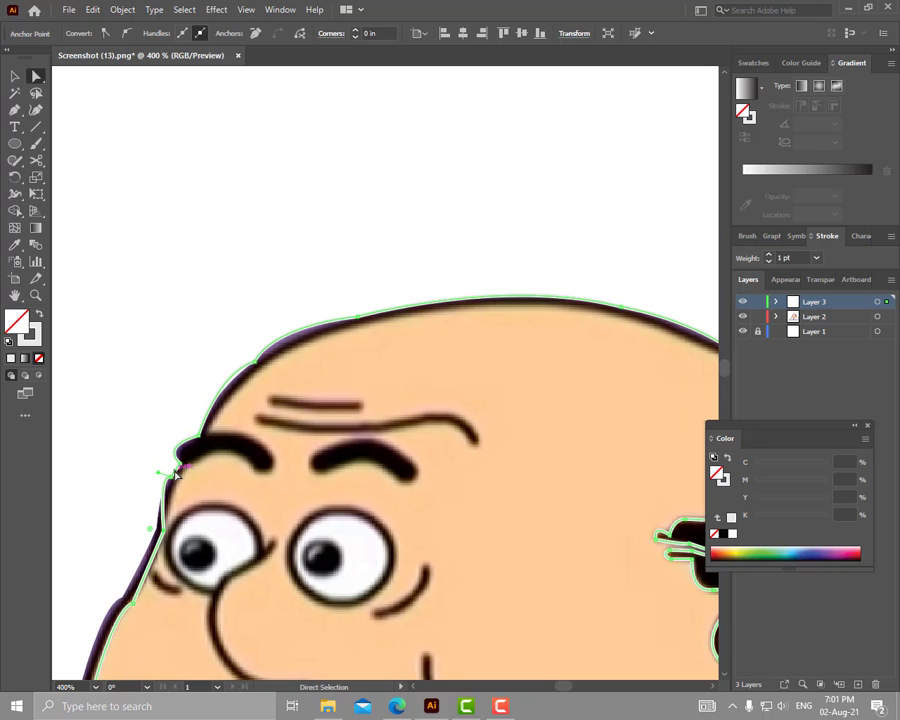
left_click_drag(174, 479, 183, 471)
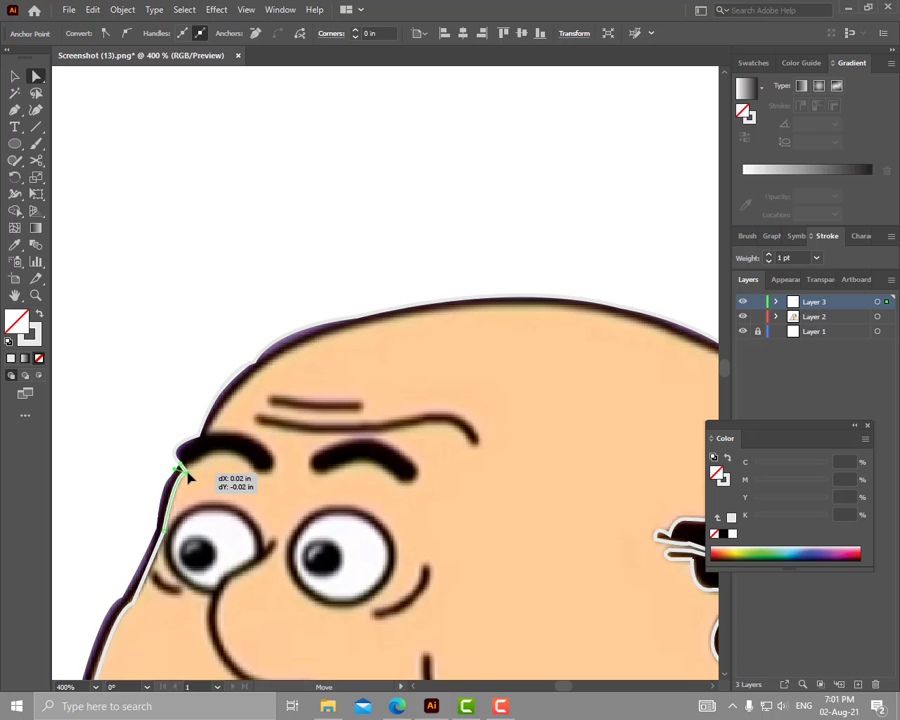
left_click_drag(186, 474, 197, 562)
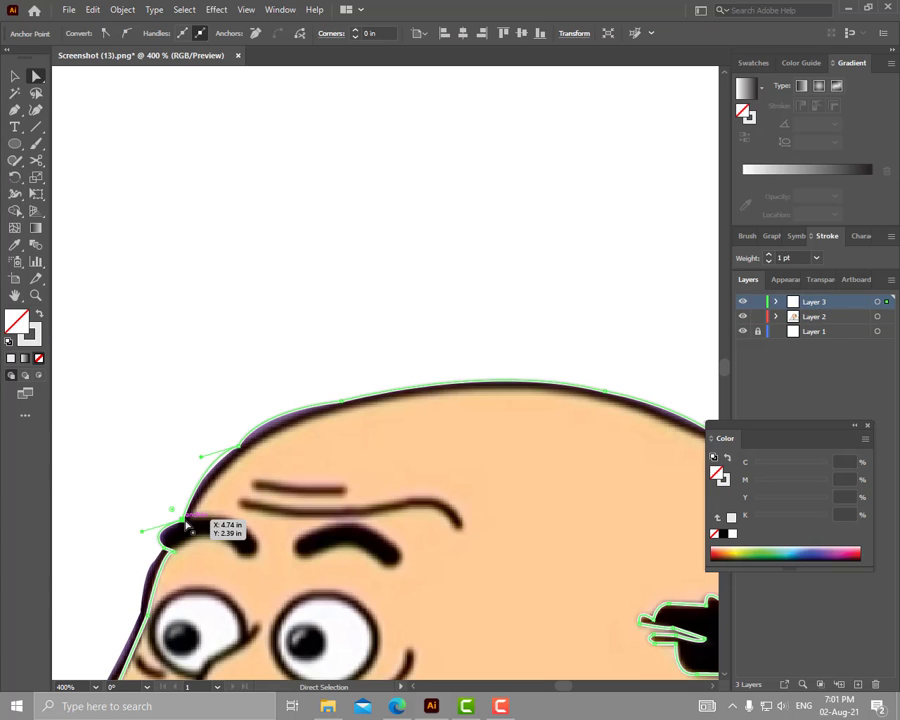
left_click_drag(176, 520, 188, 514)
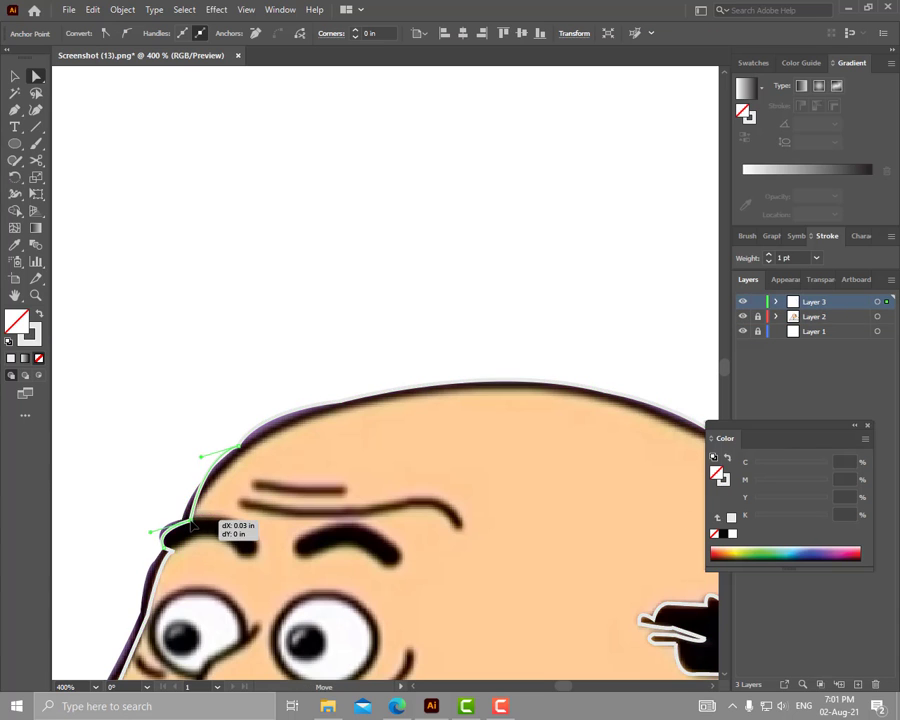
key("p")
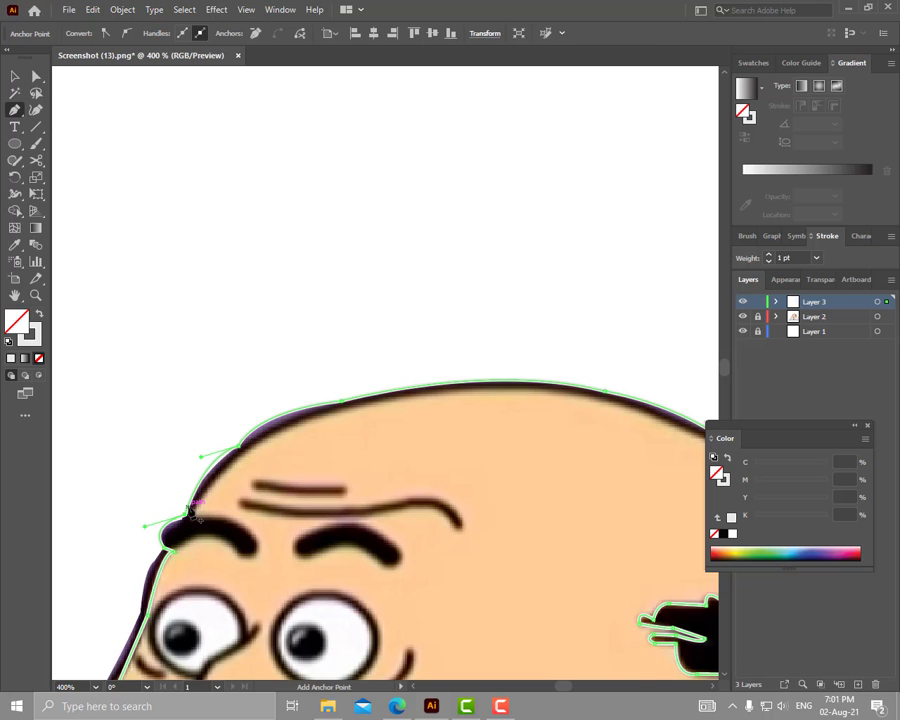
key("a")
scroll(192, 514, "up", 4)
scroll(192, 514, "up", 1)
left_click_drag(192, 514, 212, 532)
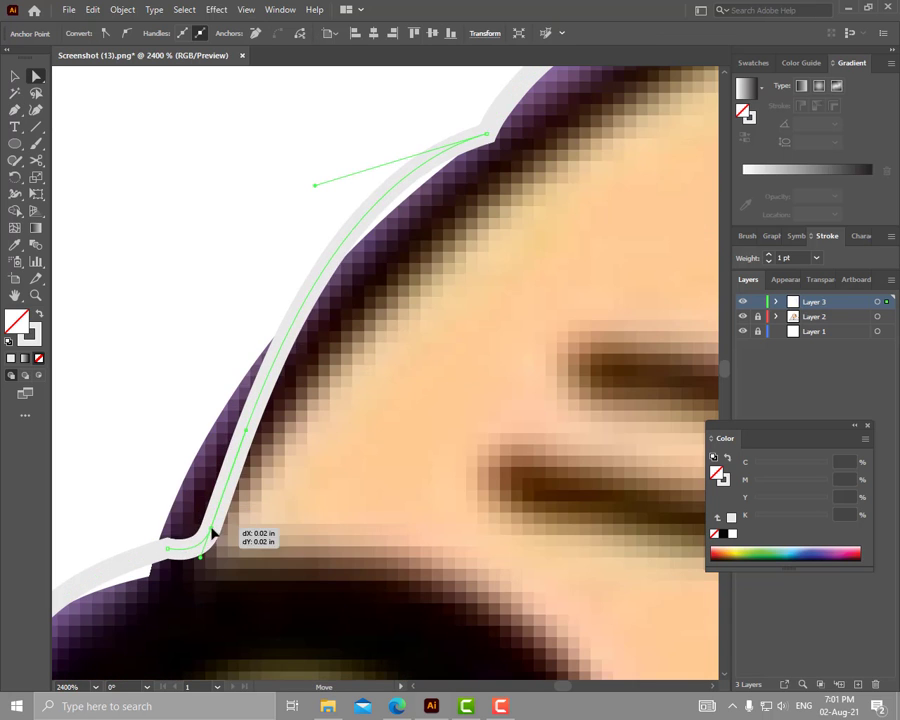
scroll(378, 472, "down", 1)
Reshape the head's upper curve so it follows the traced outline
mouse_move(424, 270)
left_mouse_down()
mouse_move(264, 464)
mouse_move(270, 470)
left_mouse_up()
left_click_drag(225, 523, 407, 460)
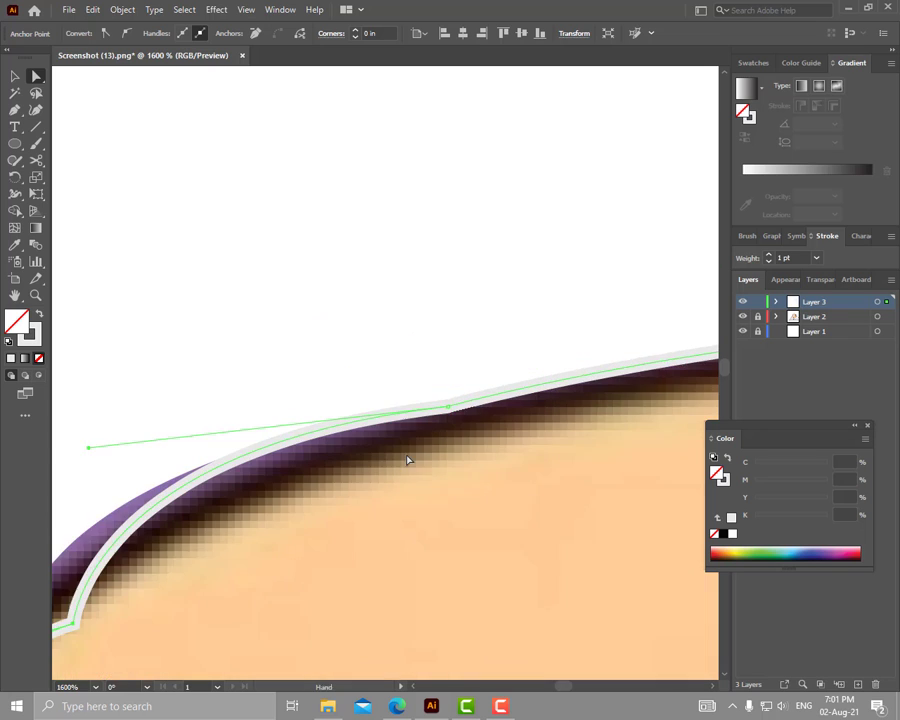
left_click_drag(388, 414, 536, 492)
scroll(352, 396, "down", 3)
scroll(536, 492, "down", 1)
scroll(356, 430, "right", 2)
scroll(410, 490, "right", 1)
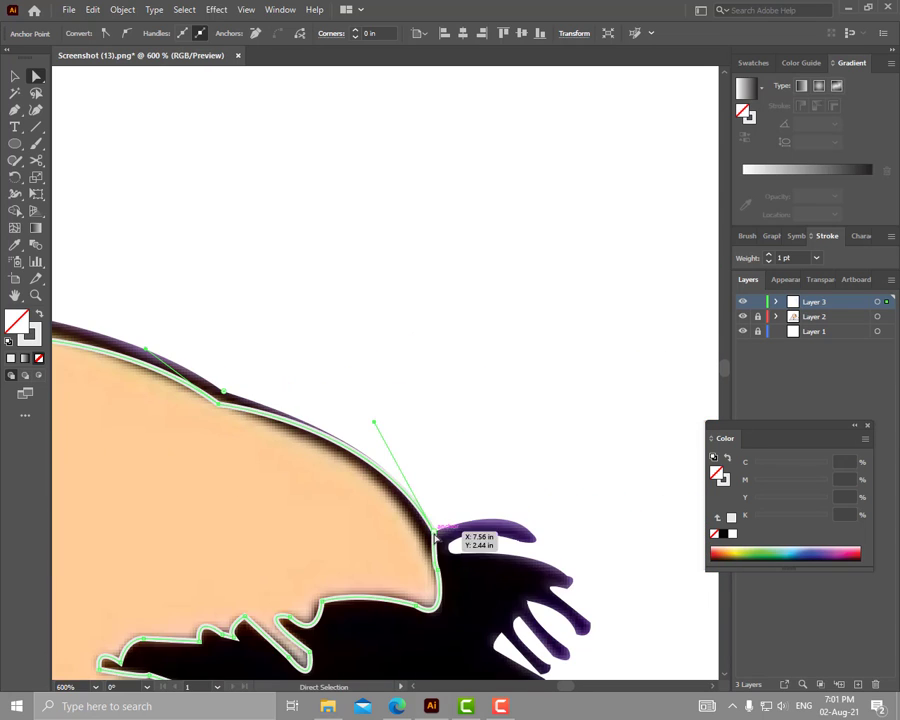
scroll(432, 560, "down", 2)
scroll(279, 568, "down", 2)
scroll(305, 416, "down", 2)
Fill the head path with the sampled peach skin colour, switch to Outline view and add Layer 4
left_click(305, 416)
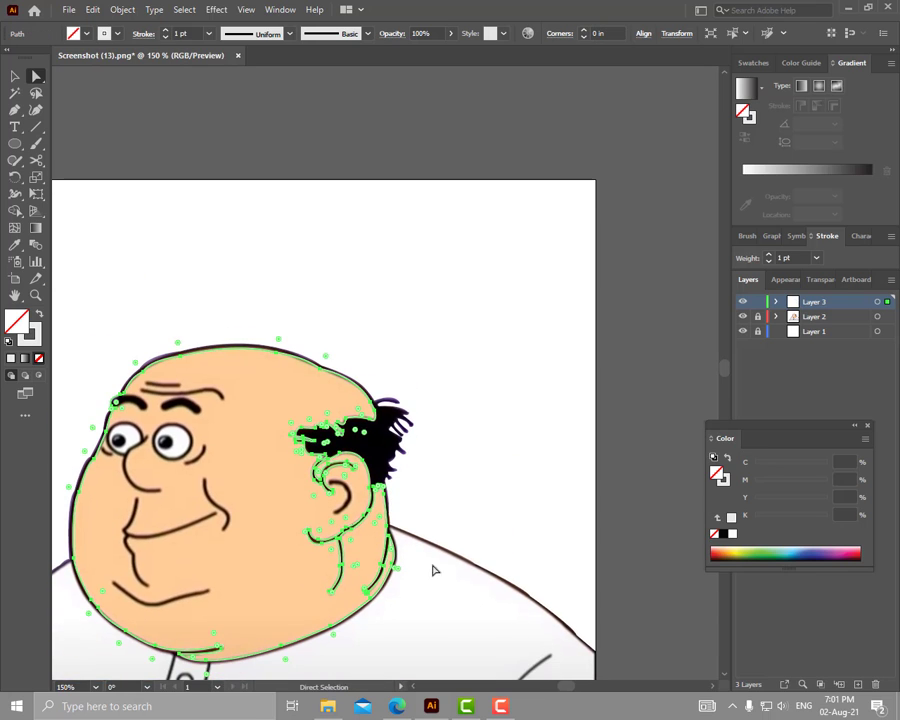
key("i")
left_click(285, 492)
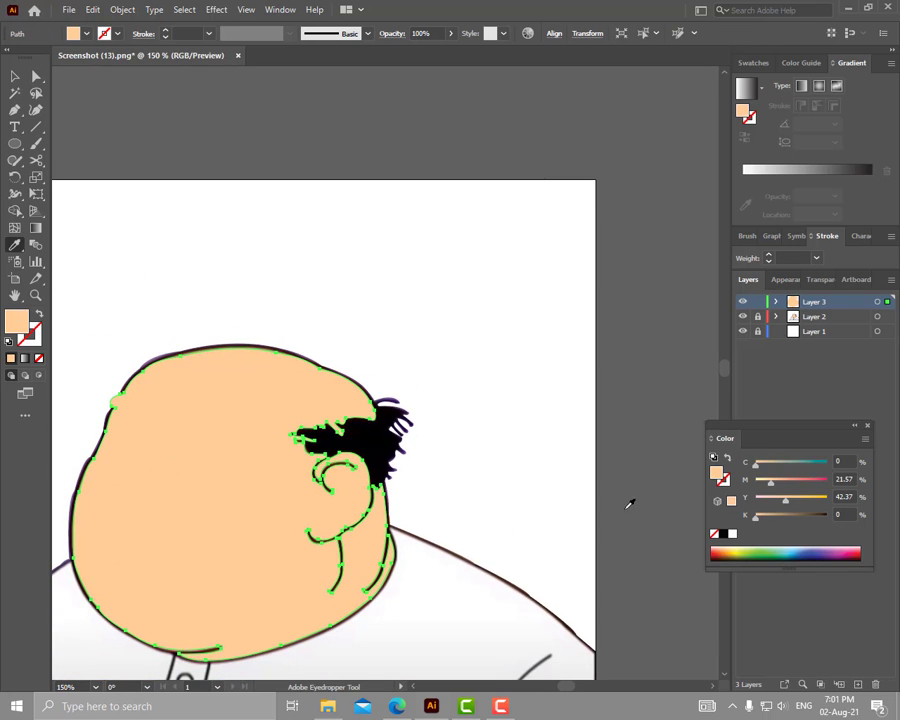
key("ctrl+shift+bracketleft")
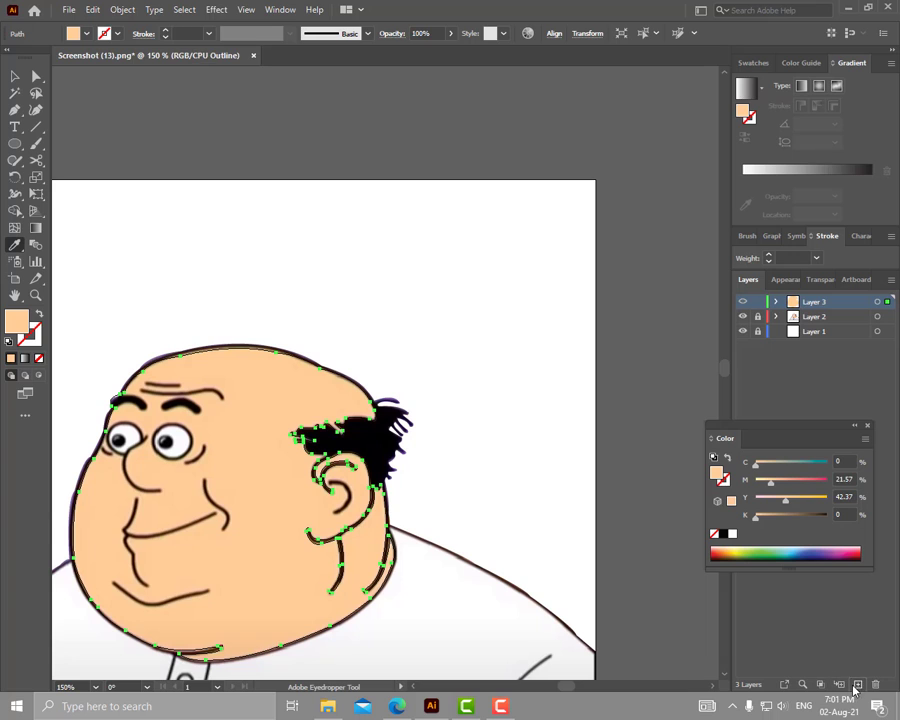
left_click(857, 685)
Draw the curved cheek line at the mouth's right end as a new Pen path
left_click_drag(194, 536, 280, 506)
key("p")
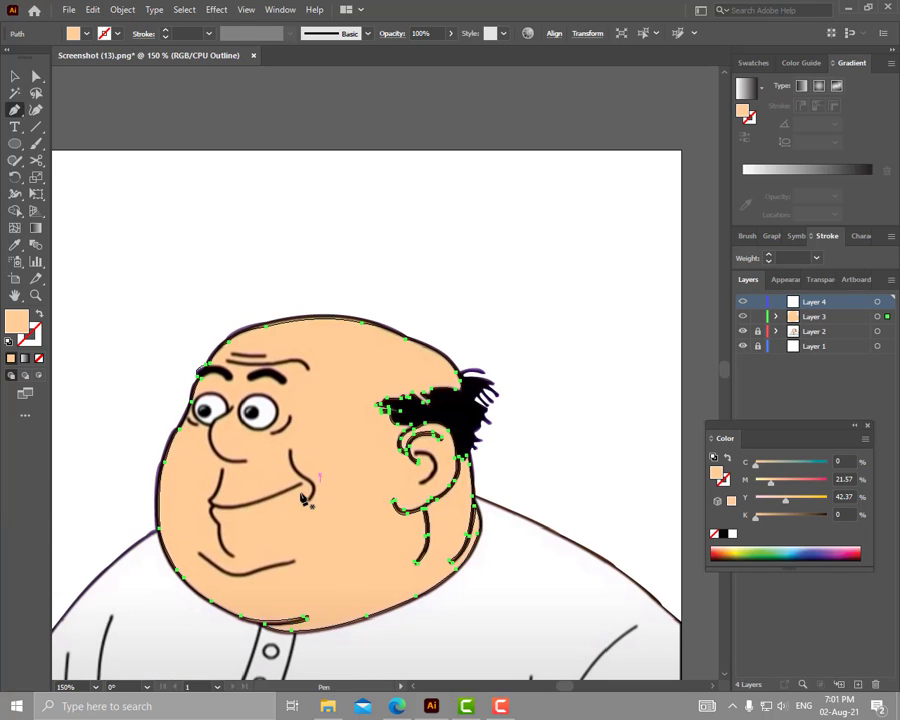
scroll(312, 500, "up", 1)
left_click(141, 36)
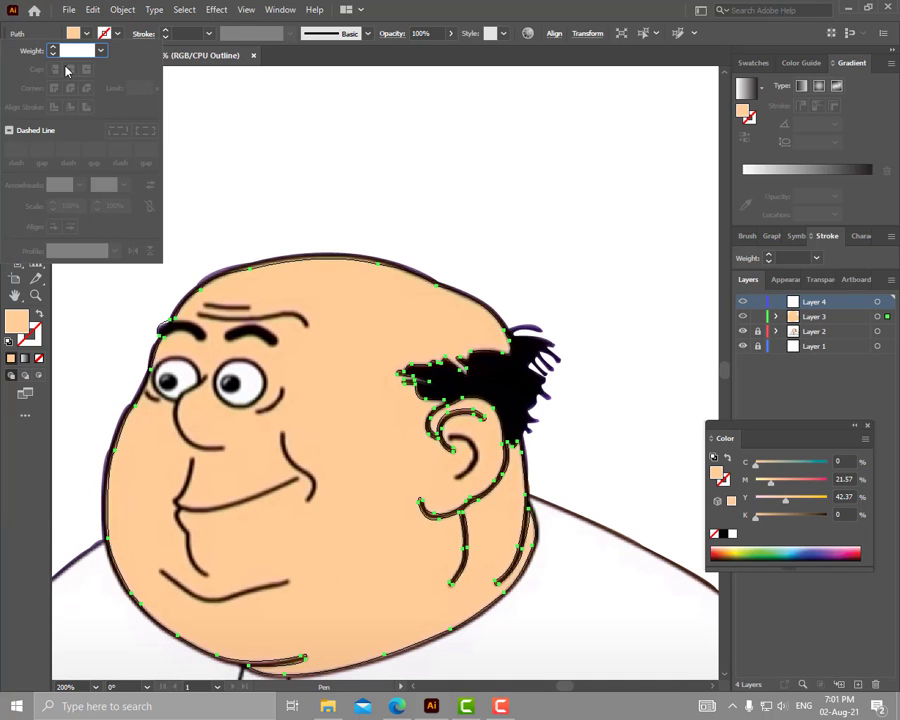
scroll(309, 503, "up", 2)
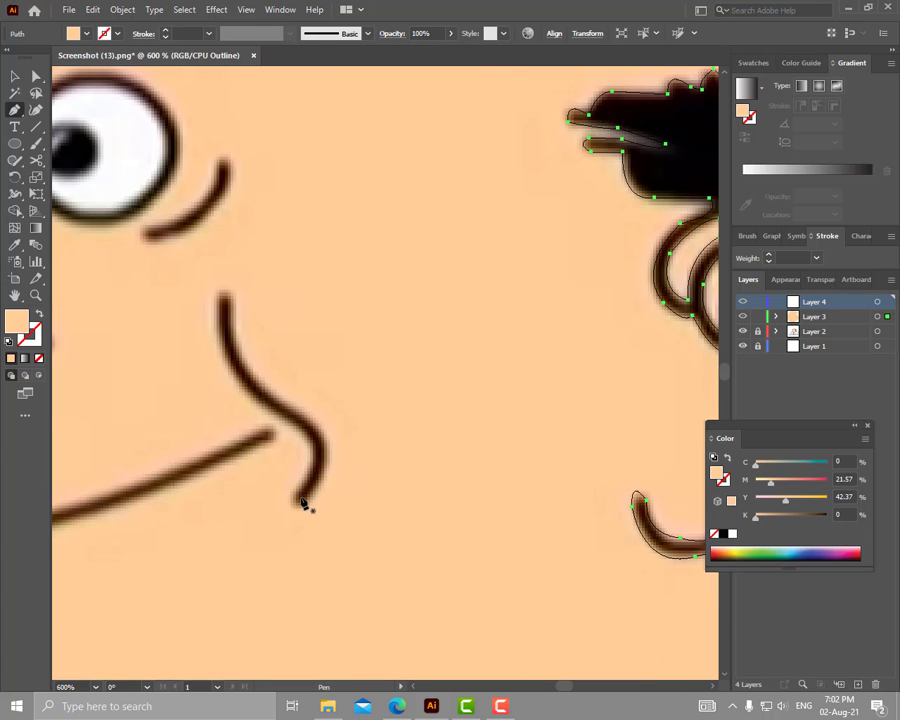
mouse_move(301, 499)
left_mouse_down()
mouse_move(316, 442)
mouse_move(400, 527)
left_mouse_up()
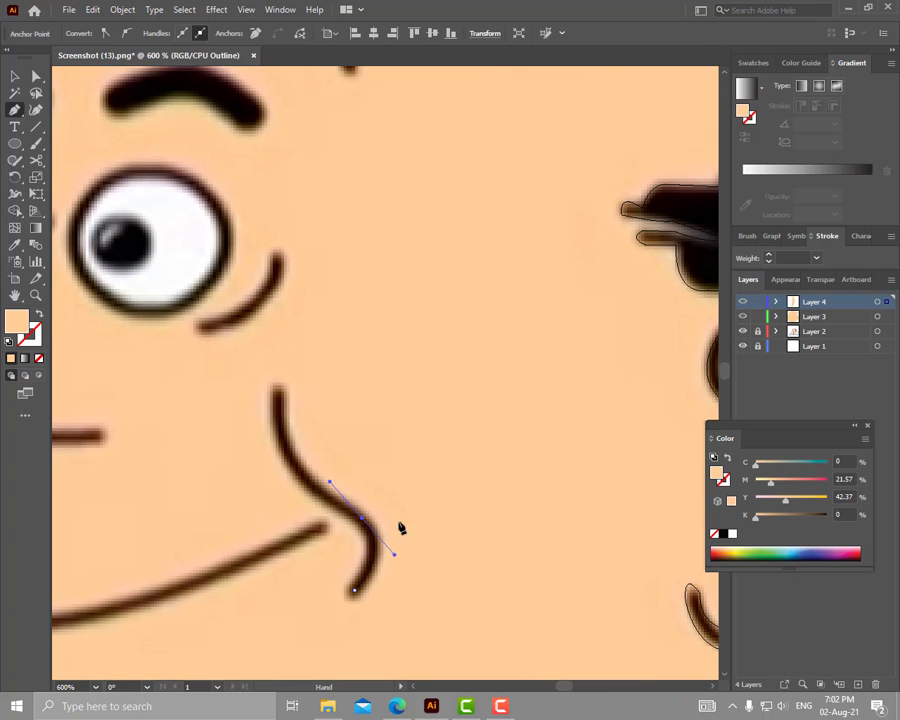
left_click_drag(293, 460, 278, 413)
left_click_drag(362, 517, 368, 525)
left_click_drag(324, 488, 300, 472)
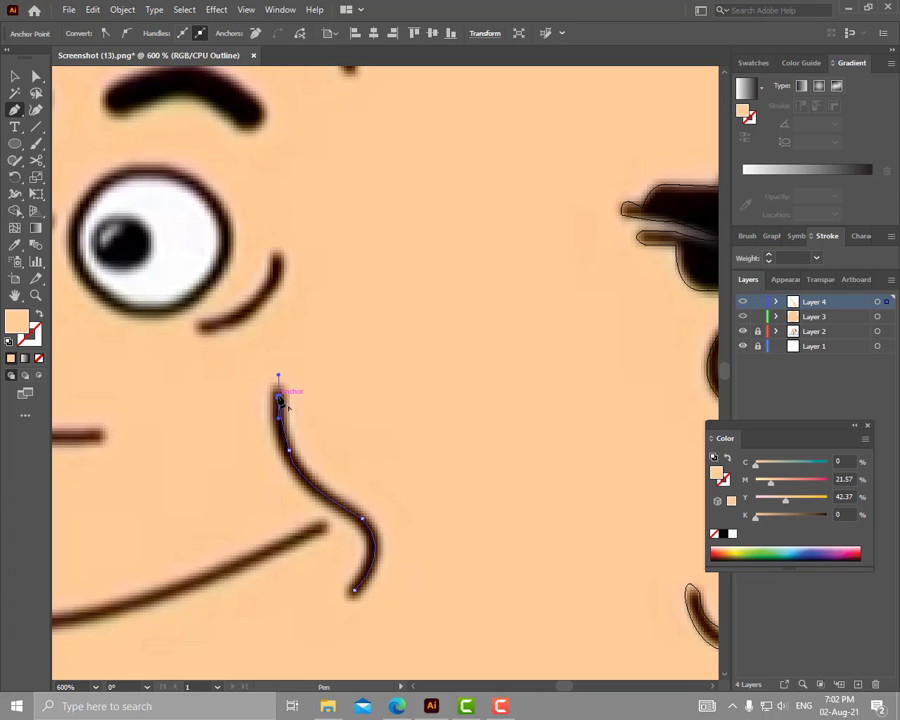
Swap the cheek line's fill and stroke, dock the Color panel and set the colour to black
key("v")
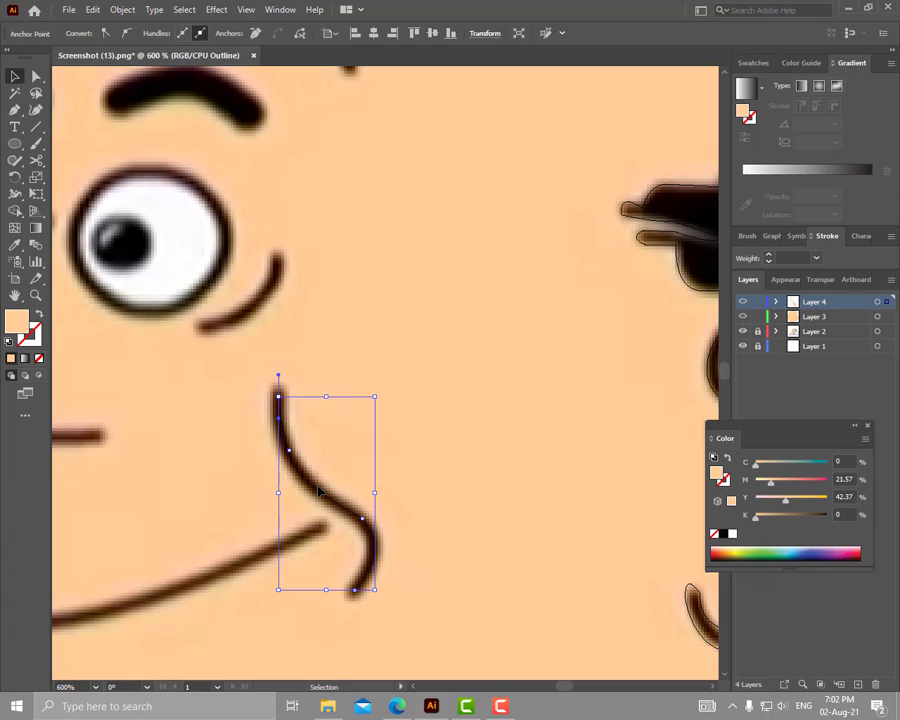
left_click(38, 343)
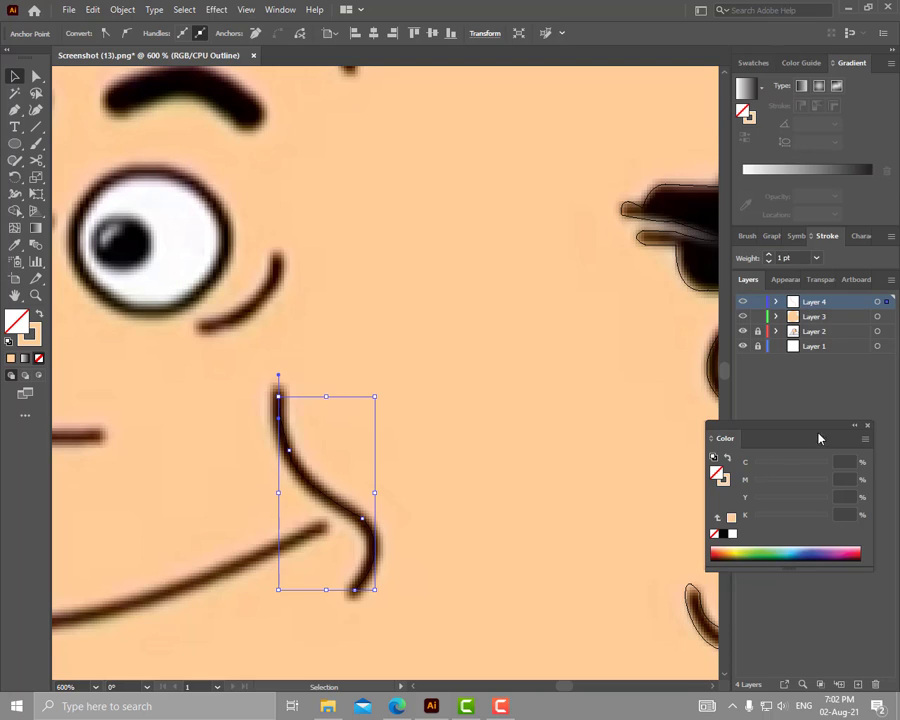
left_click_drag(818, 437, 858, 62)
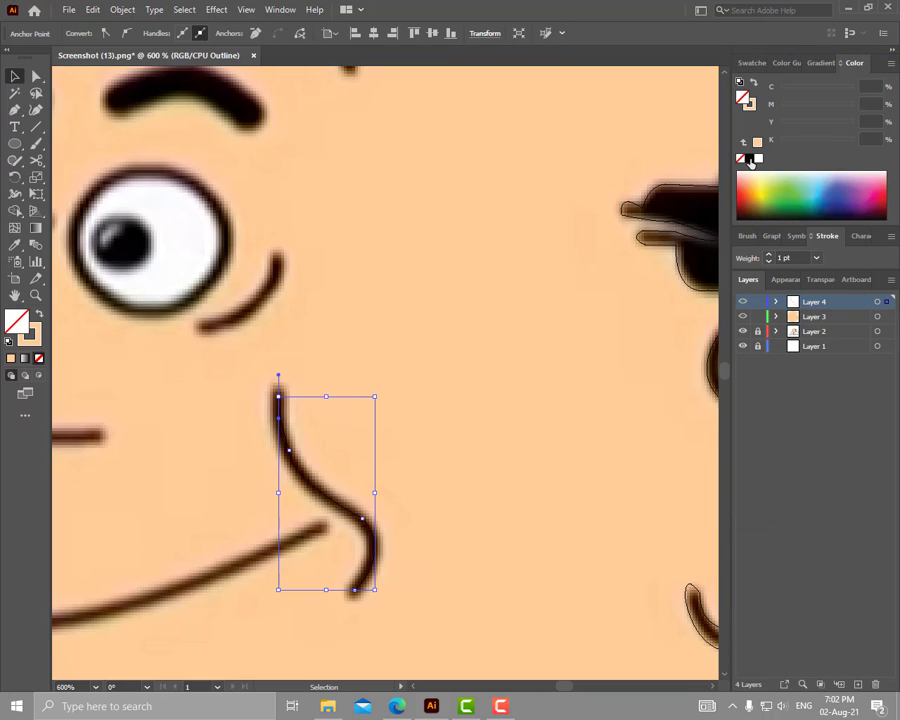
left_click(749, 158)
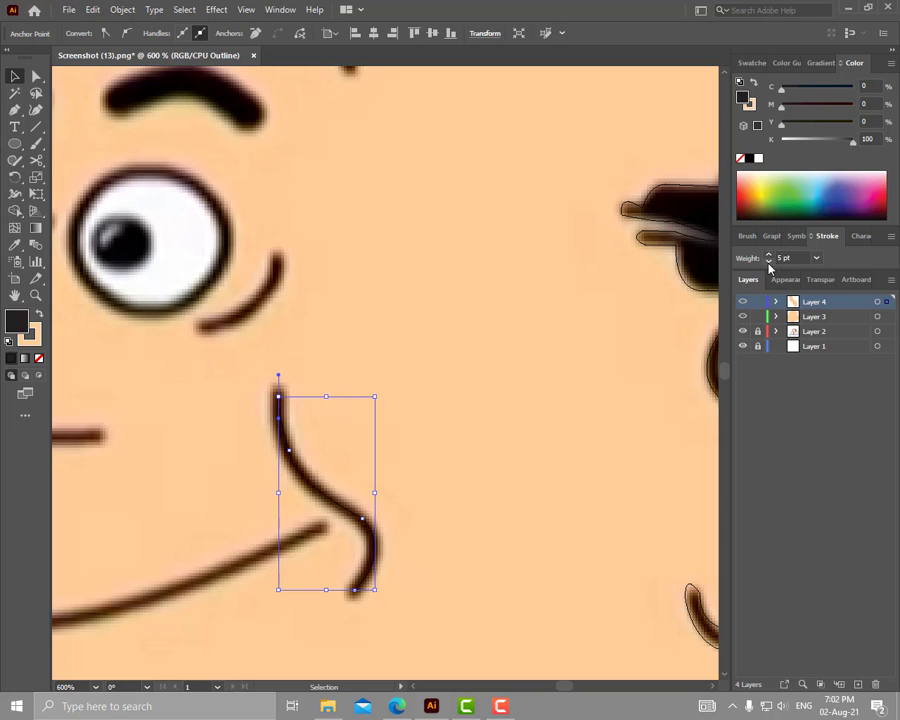
Remove the cheek line's fill and give it a black 2 pt stroke
key("ctrl+z")
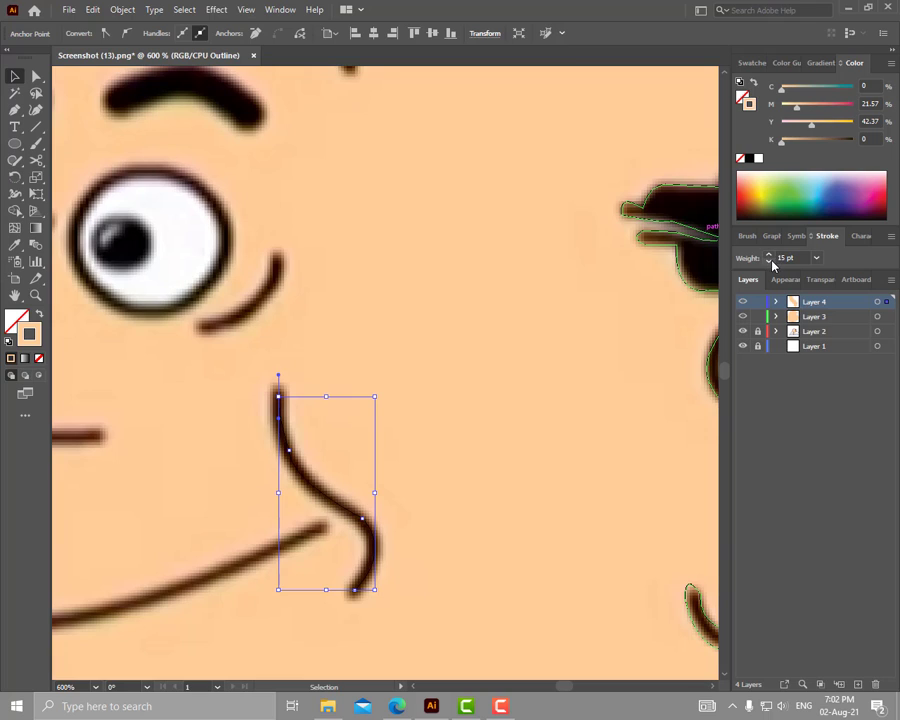
left_click(769, 262)
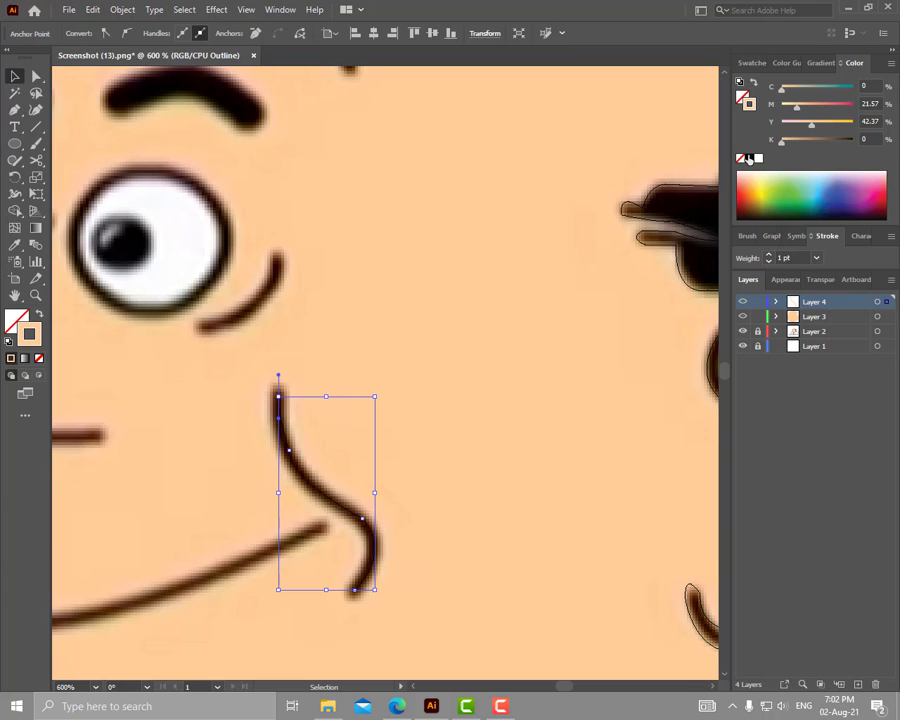
left_click(749, 158)
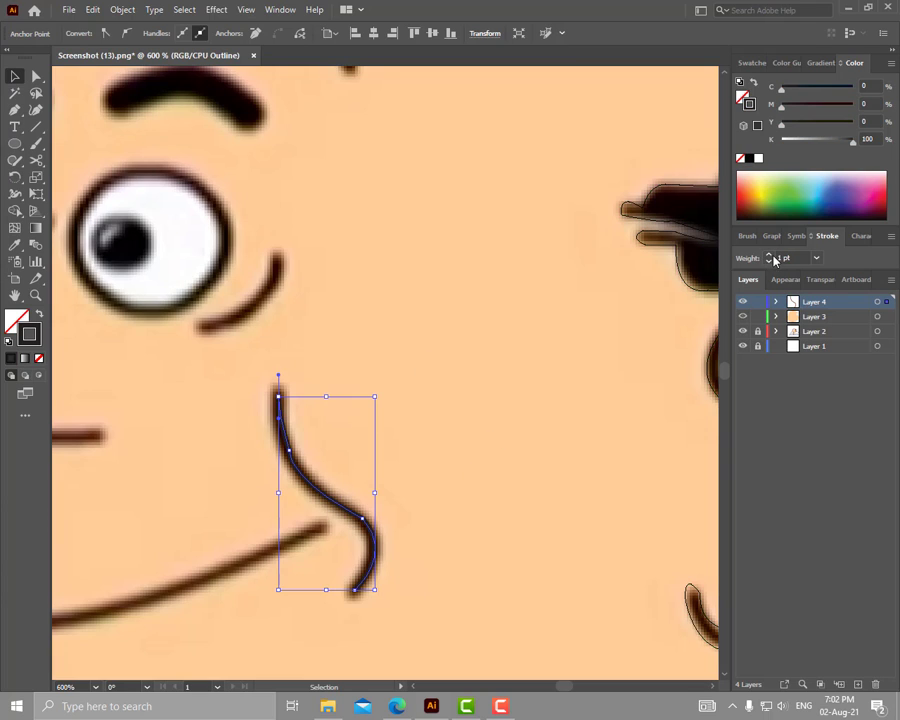
left_click(770, 256)
left_click(770, 256)
left_click(770, 263)
left_click(770, 263)
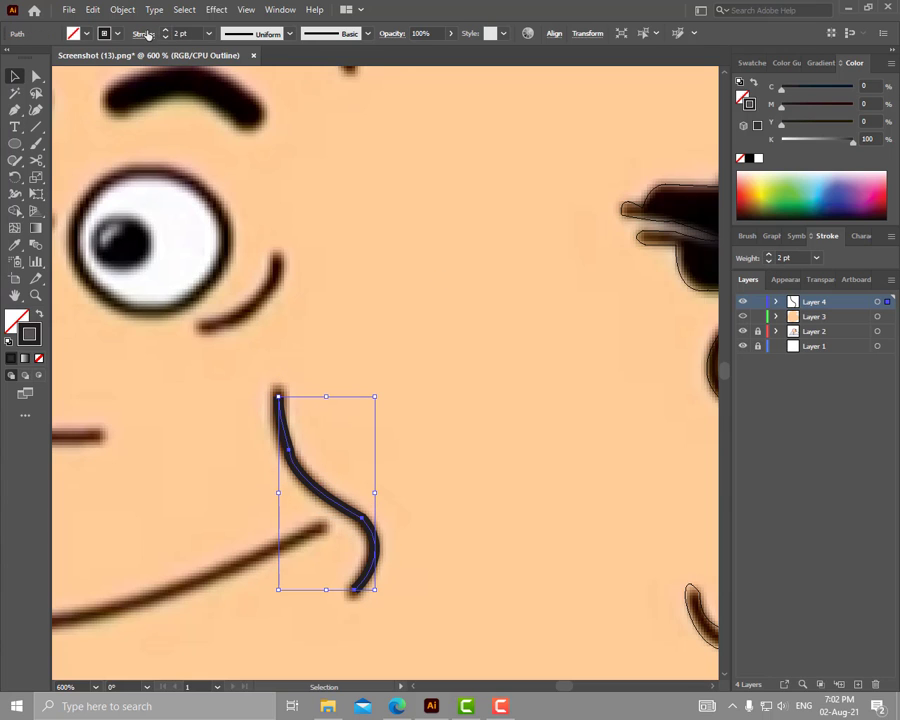
left_click(143, 33)
scroll(430, 462, "down", 3)
Trace the curved crease under the right eye as a new path
left_click(286, 380)
key("p")
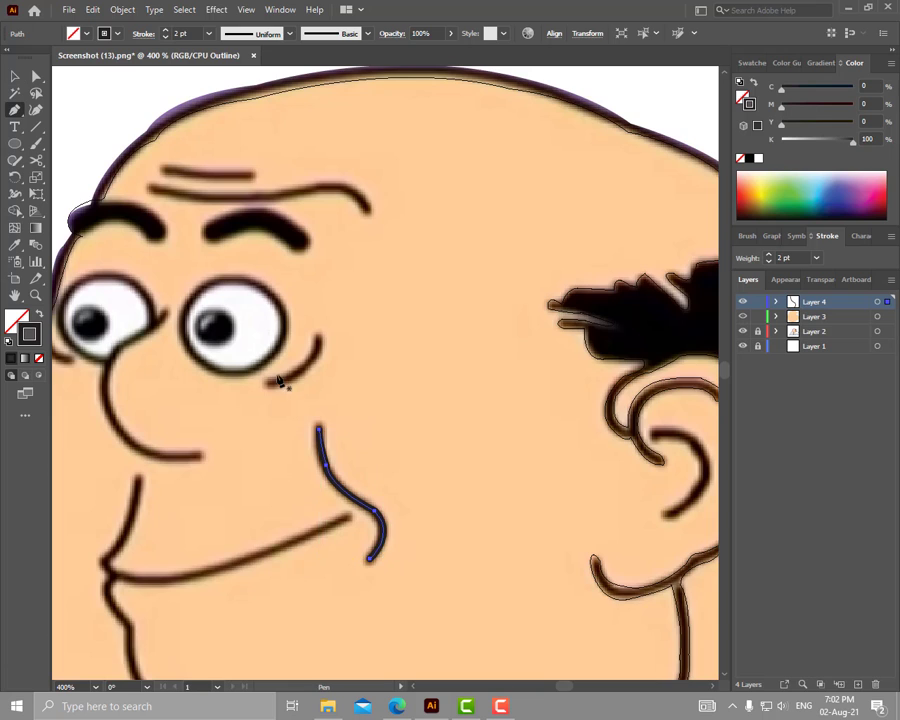
scroll(264, 432, "up", 2)
scroll(264, 432, "up", 2)
left_click(281, 426)
left_click_drag(384, 364, 384, 364)
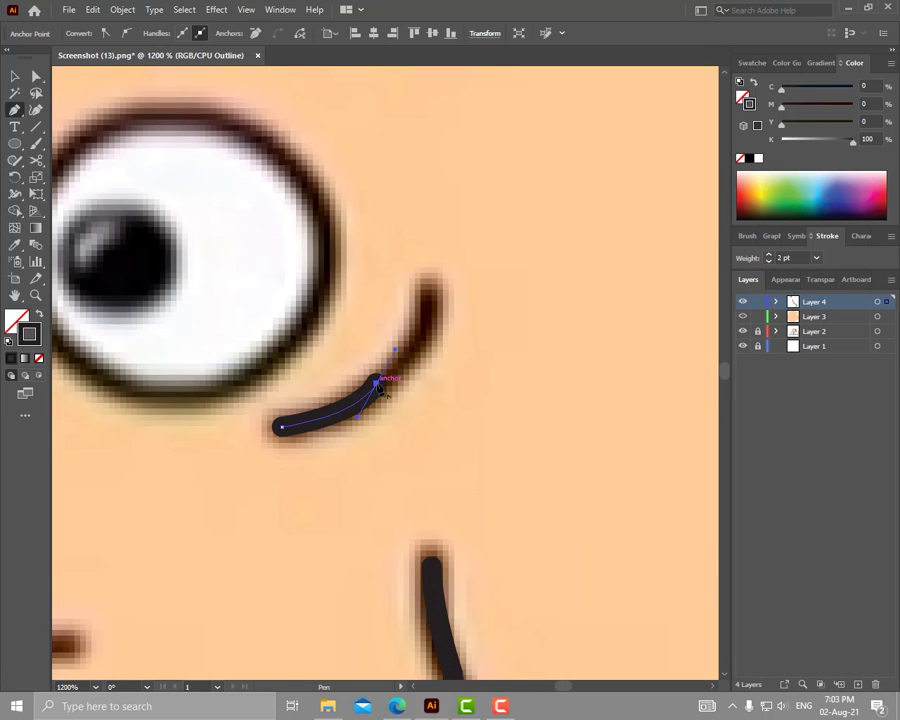
scroll(378, 362, "up", 2)
left_click_drag(367, 318, 364, 310)
scroll(380, 480, "down", 3)
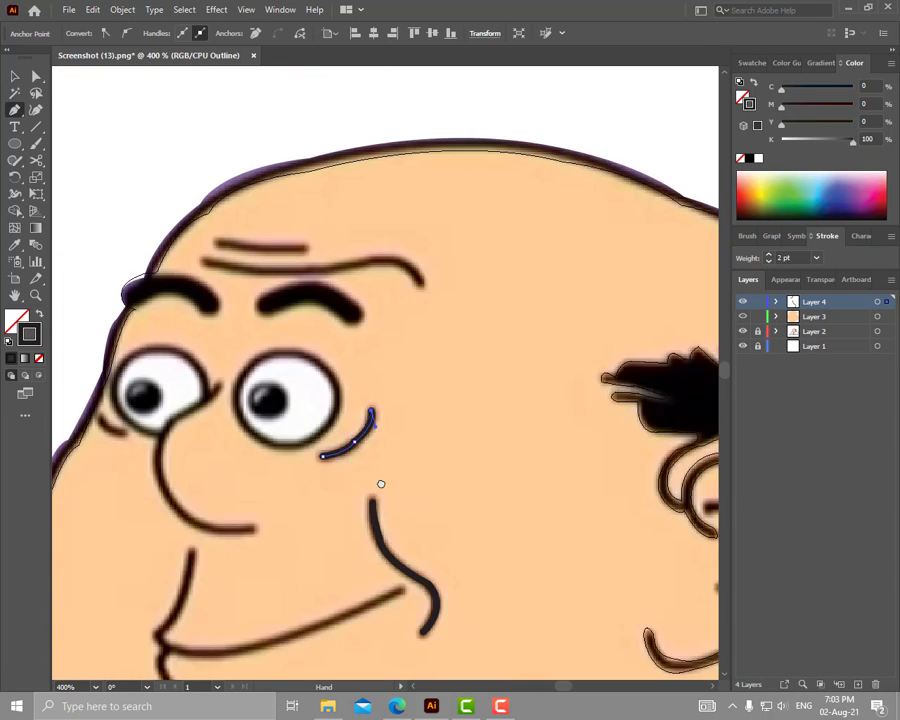
scroll(362, 508, "left", 2)
Trace the nose curve from its bottom edge up toward the eye, undoing the stray straight segment
mouse_move(370, 491)
left_mouse_down()
mouse_move(278, 450)
mouse_move(285, 440)
left_mouse_up()
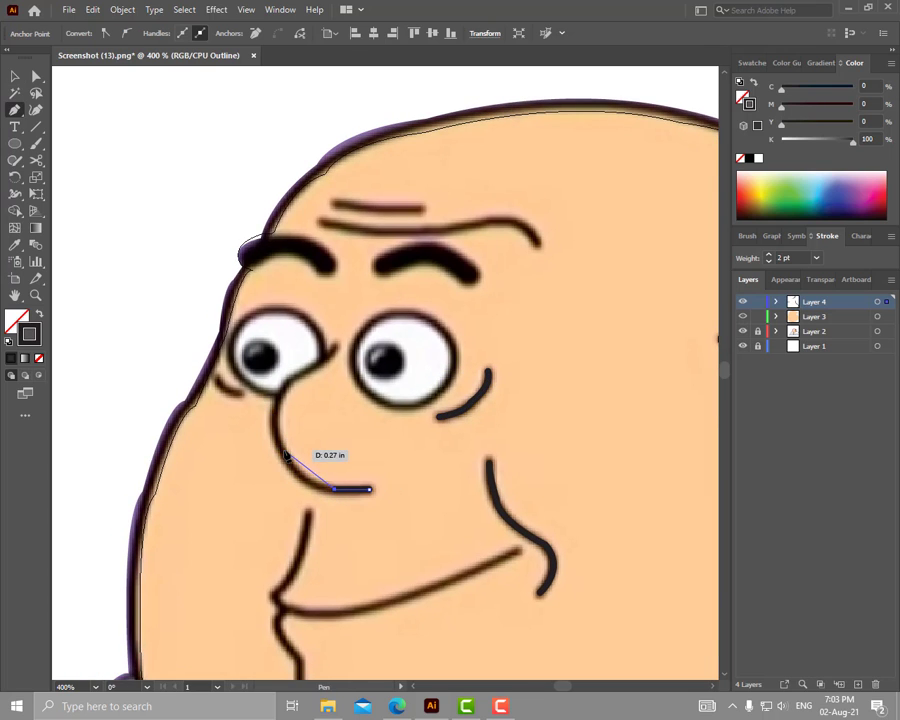
scroll(305, 493, "up", 2)
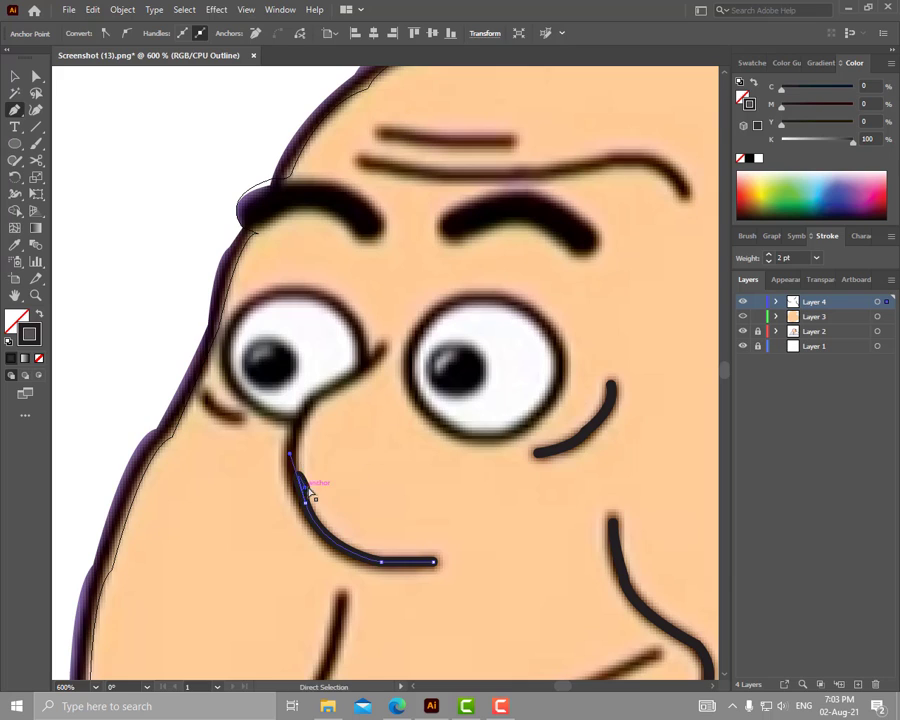
key("ctrl+z")
left_click_drag(281, 460, 308, 403)
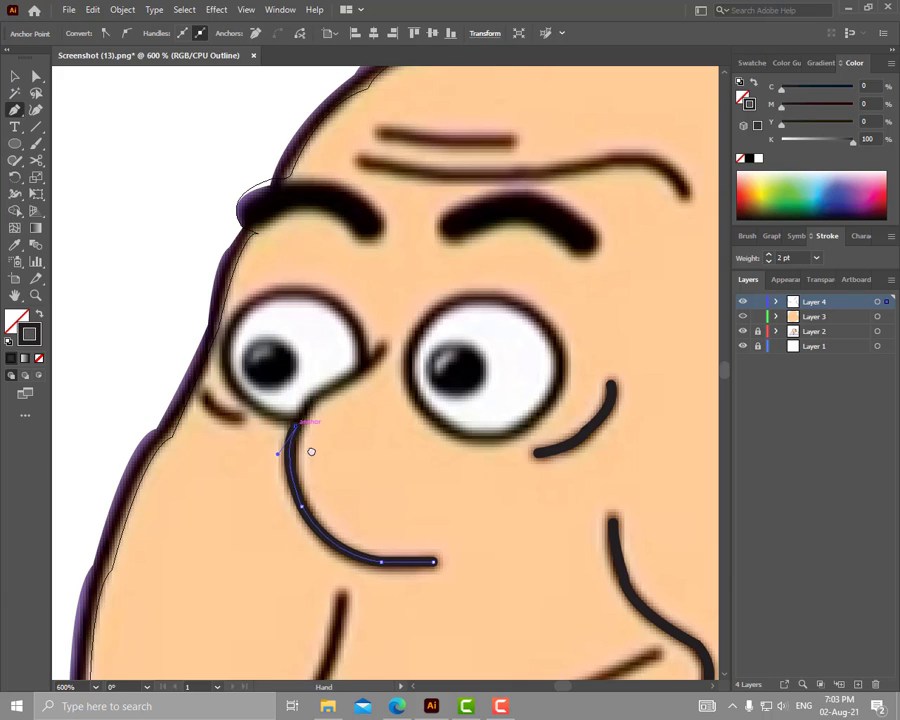
scroll(300, 450, "up", 2)
scroll(300, 450, "up", 2)
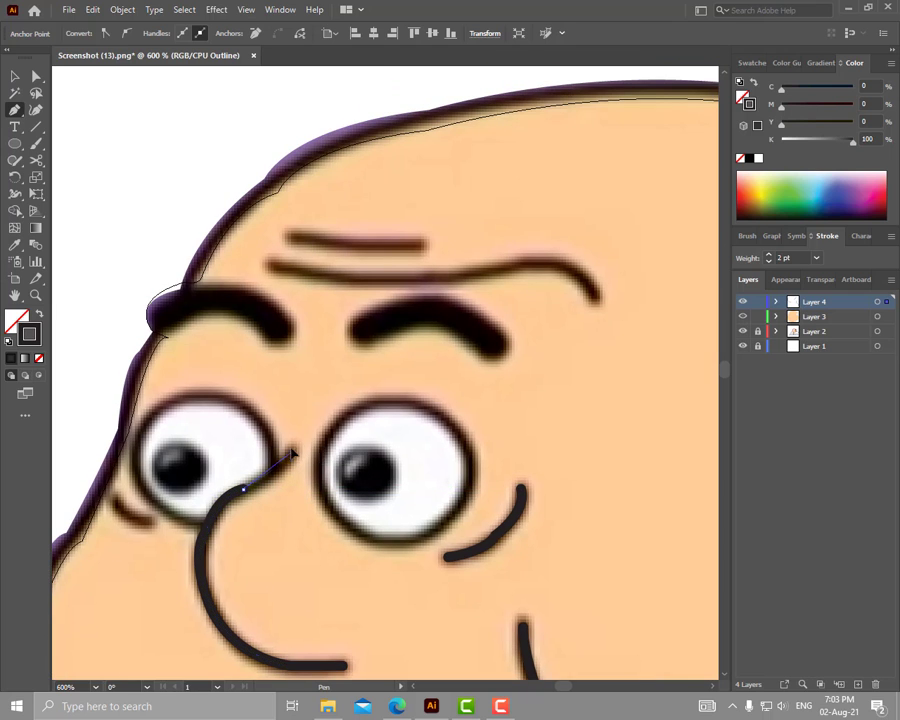
left_click_drag(295, 452, 297, 457)
key("ctrl+minus")
key("ctrl+minus")
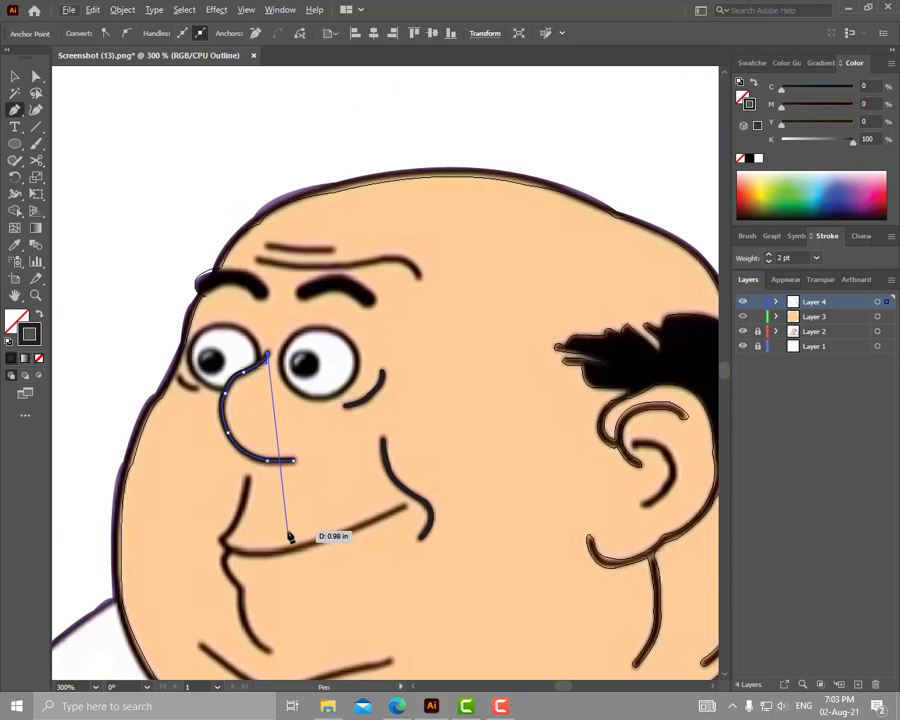
left_click(245, 9)
left_click(549, 475)
left_click_drag(480, 497, 440, 484)
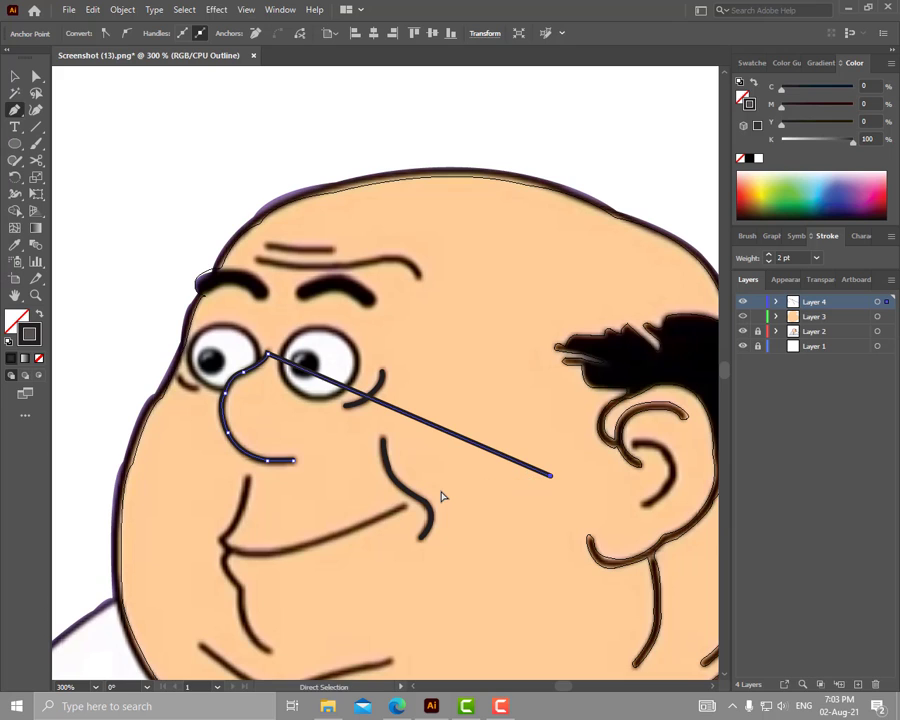
key("ctrl+z")
scroll(395, 517, "up", 2)
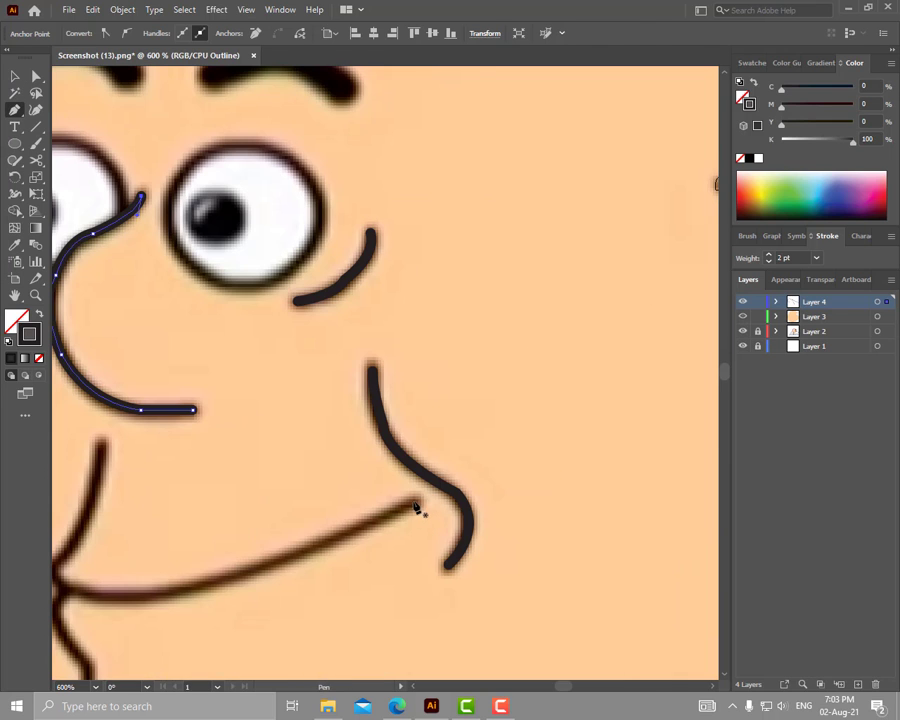
Trace the mouth line curving into its corner and up the upper-lip crease
scroll(418, 508, "left", 3)
left_click(340, 537)
scroll(300, 536, "left", 2)
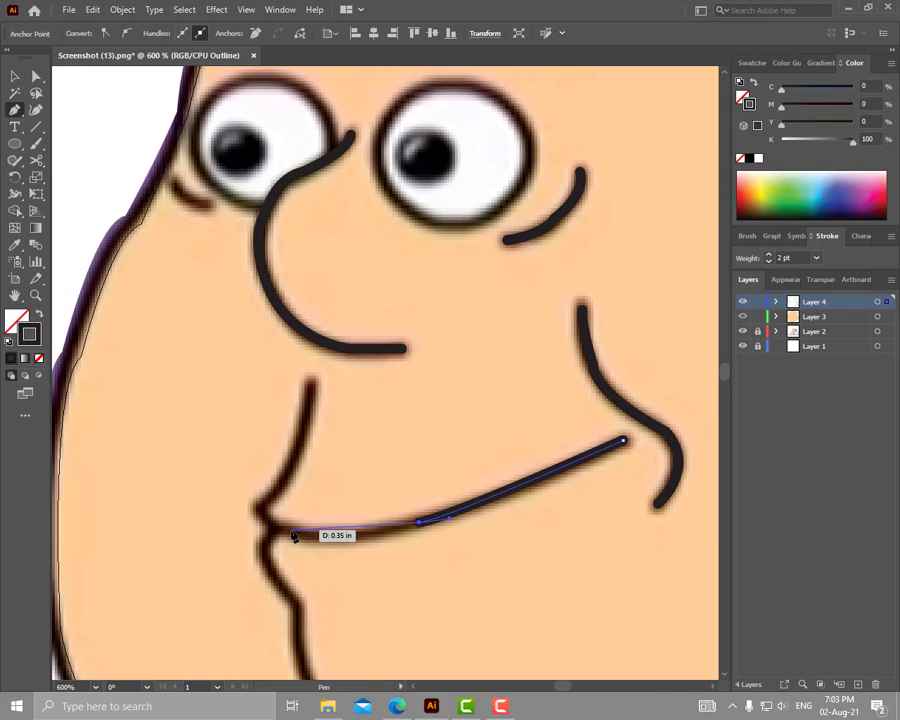
mouse_move(291, 534)
left_mouse_down()
mouse_move(246, 508)
mouse_move(237, 517)
left_mouse_up()
scroll(337, 579, "left", 3)
left_click(333, 524)
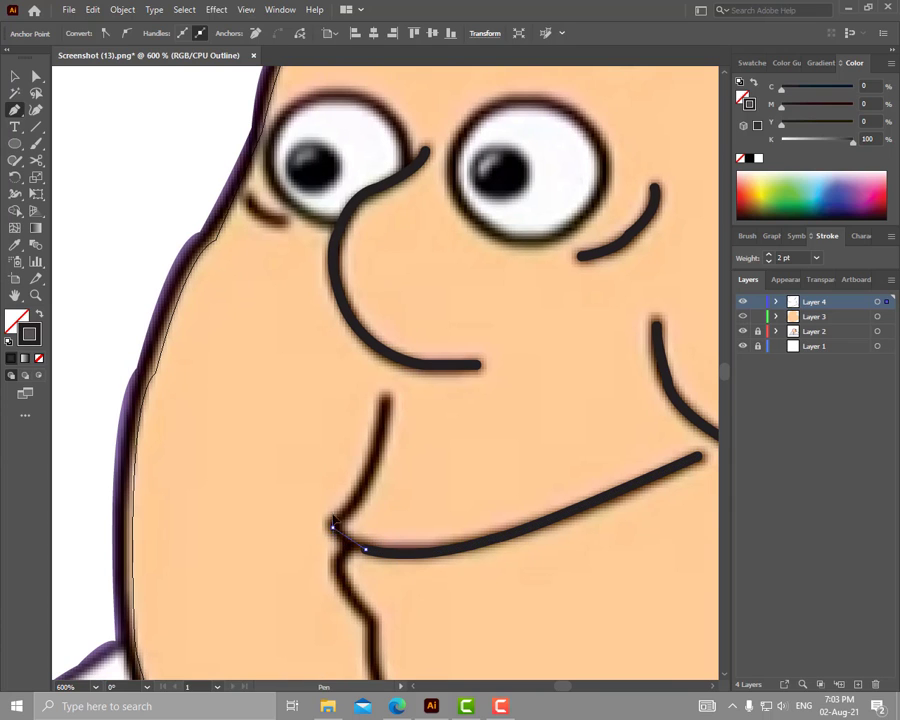
left_click_drag(383, 401, 362, 355)
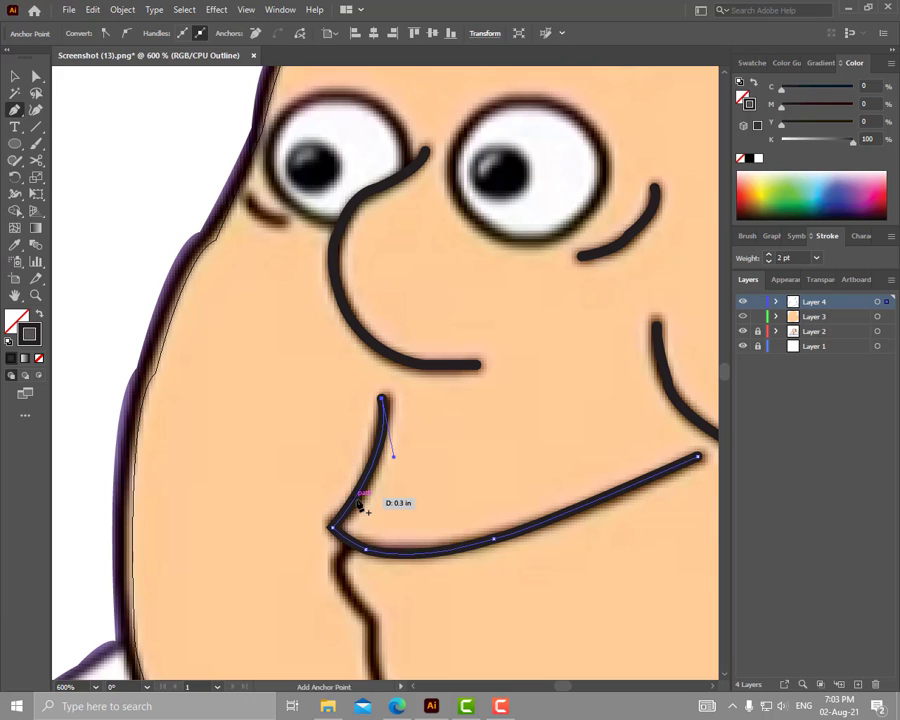
key("v")
key("p")
scroll(395, 617, "down", 3)
left_click(351, 434, "ctrl")
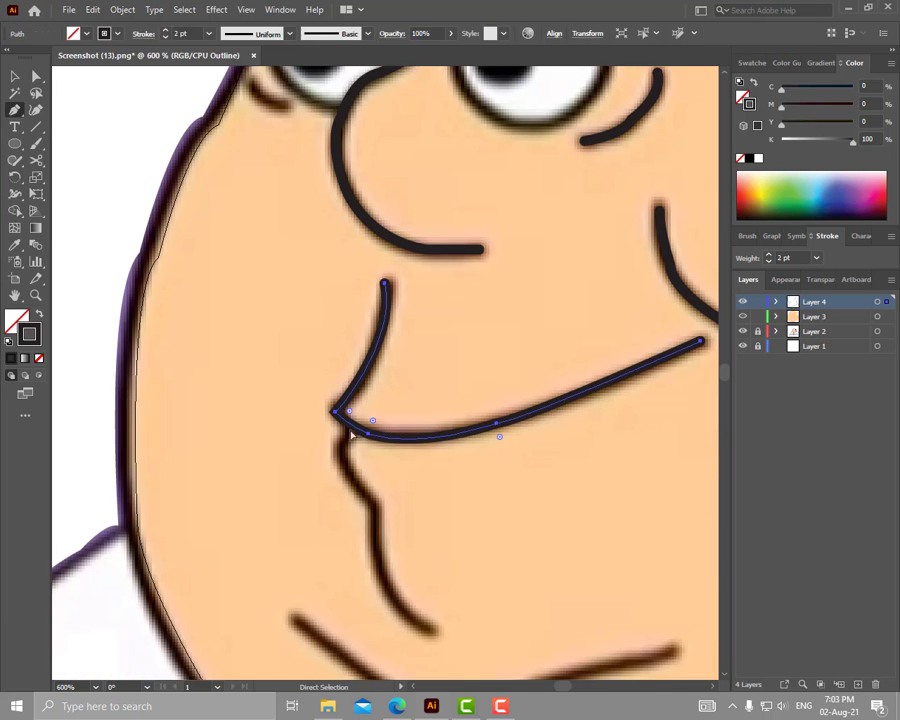
Draw the chin crease curving up to the mouth corner
left_click(428, 630)
left_click_drag(380, 570, 377, 540)
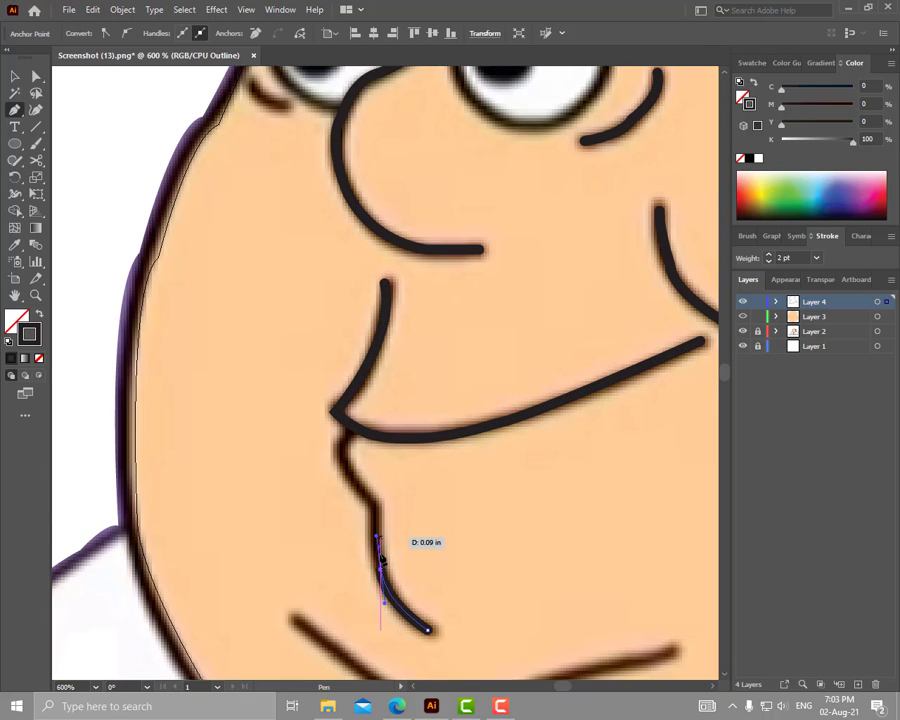
left_click(375, 503)
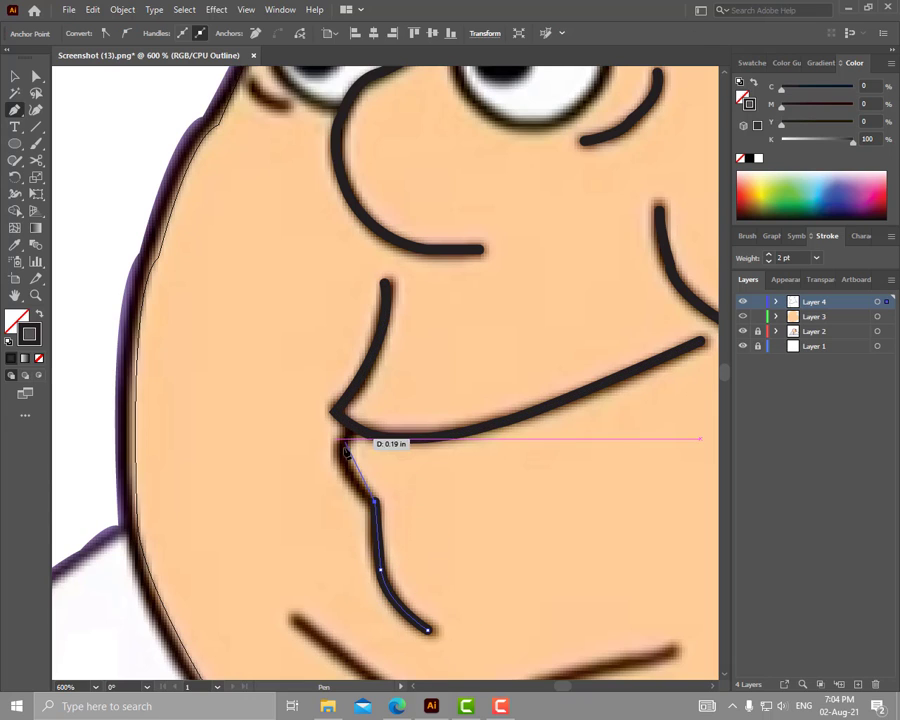
left_click_drag(343, 447, 349, 455)
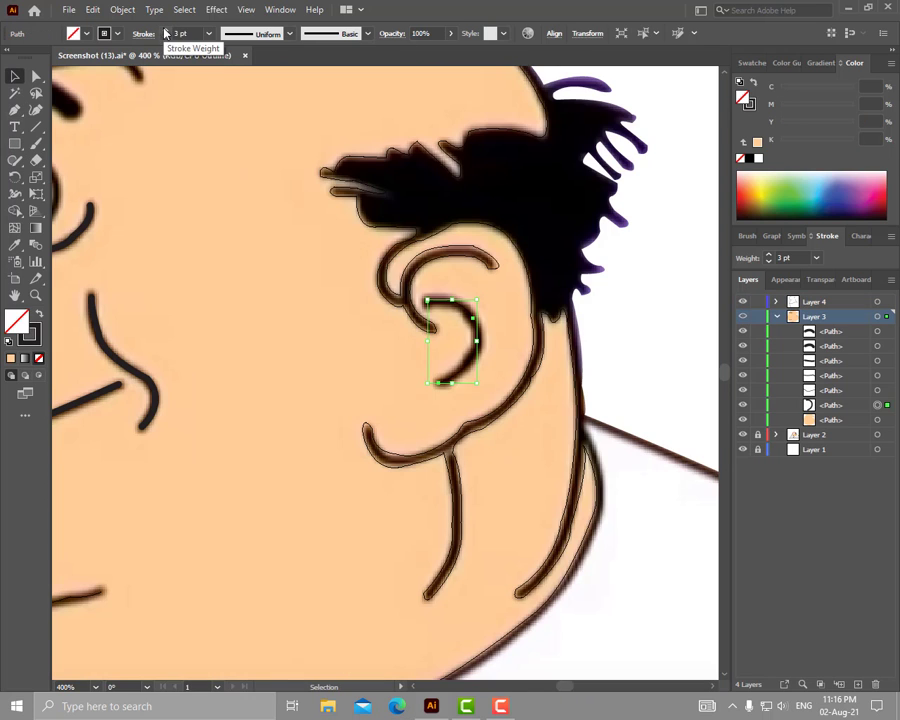
Set the inner ear curl's stroke to 3 pt, comparing it in Preview and Outline views
triple_click(165, 30)
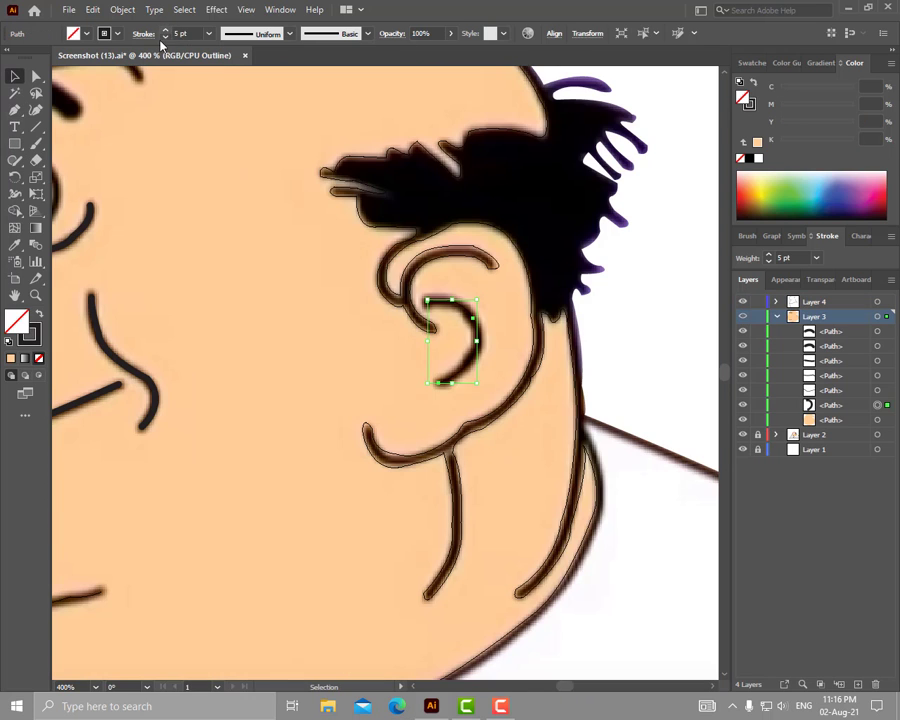
left_click(144, 35)
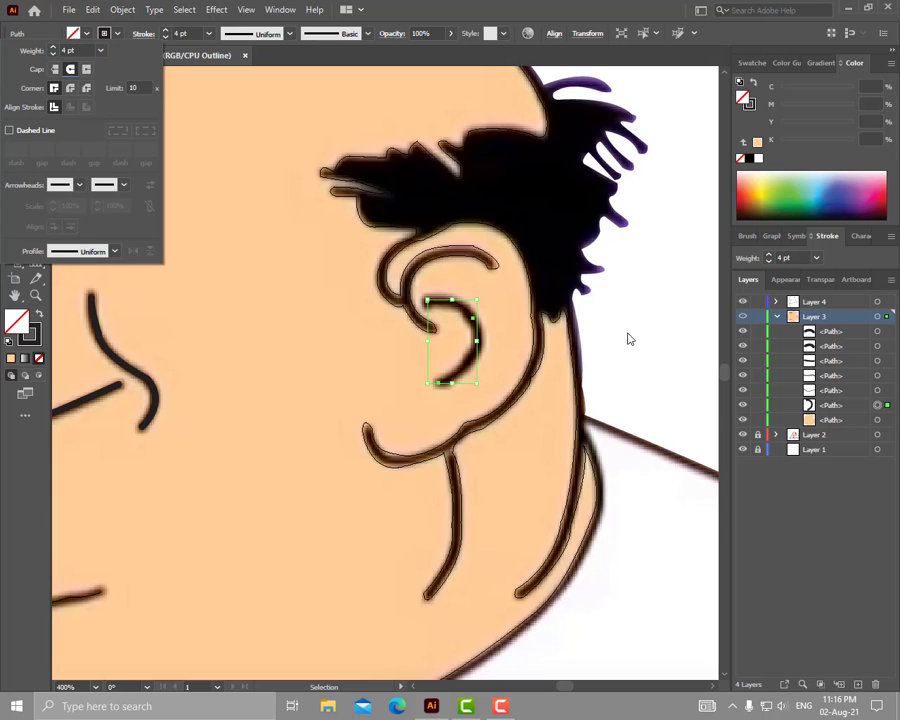
left_click(742, 316, "ctrl")
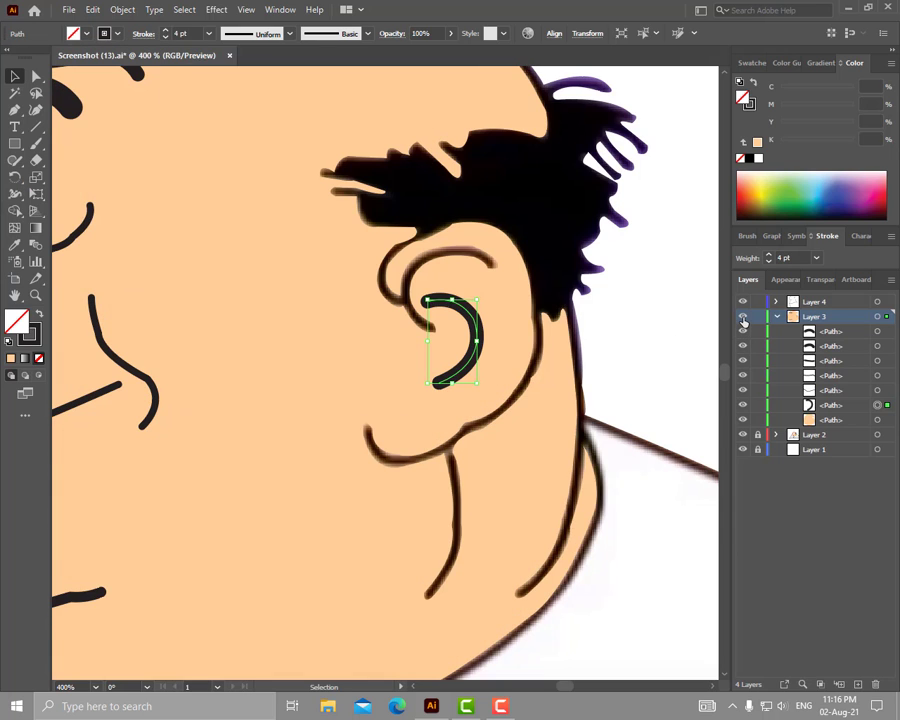
left_click(742, 316, "ctrl")
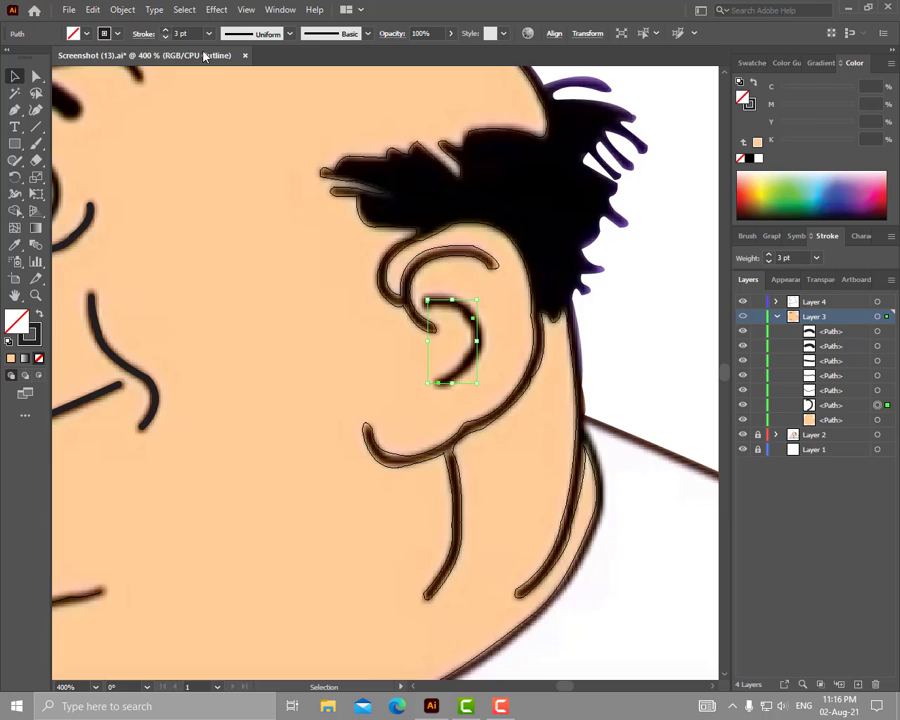
left_click(742, 316, "ctrl")
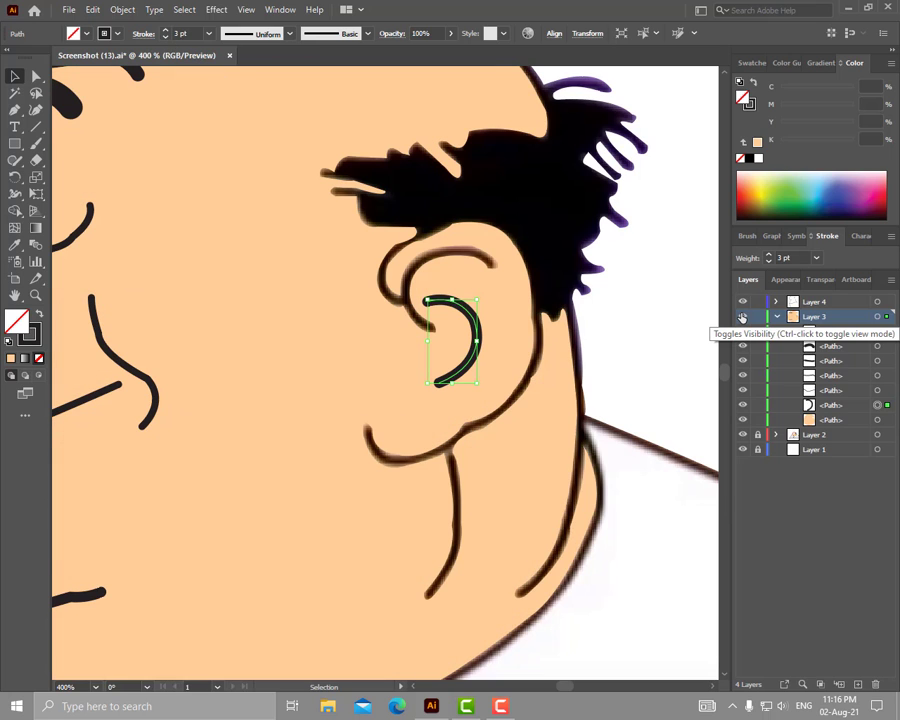
left_click(742, 316, "ctrl")
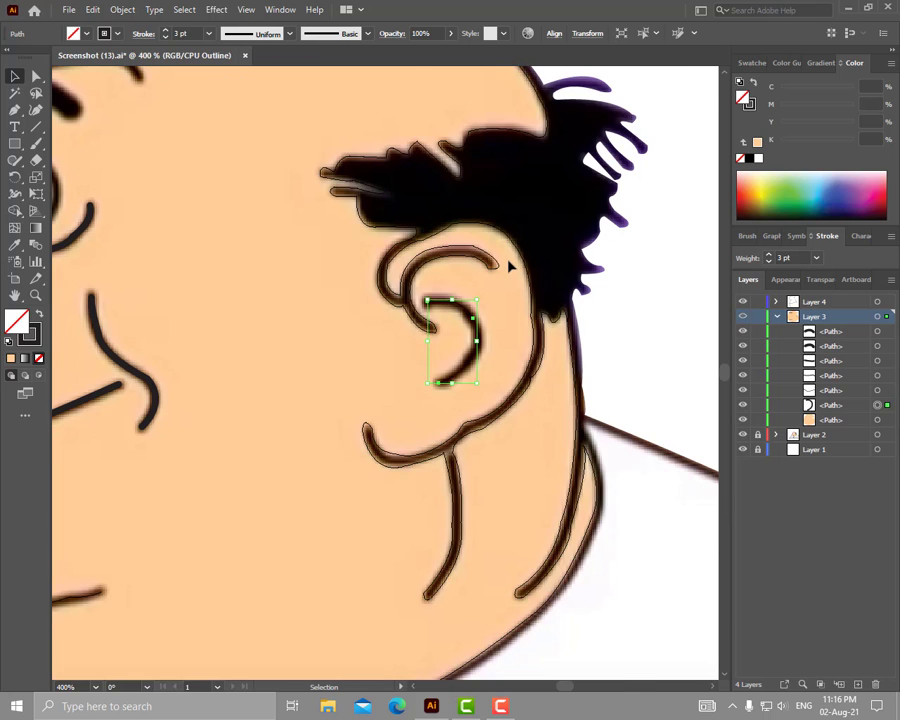
scroll(506, 261, "up", 1)
key("p")
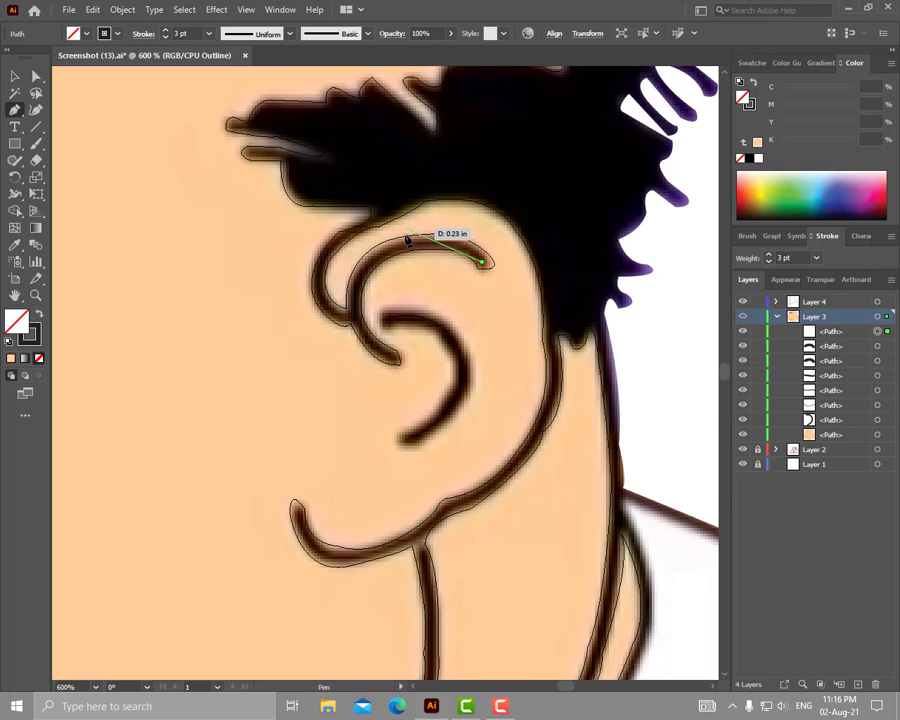
Move the middle ear curl's end anchor and lengthen its handle to reshape the curl
left_click(743, 479)
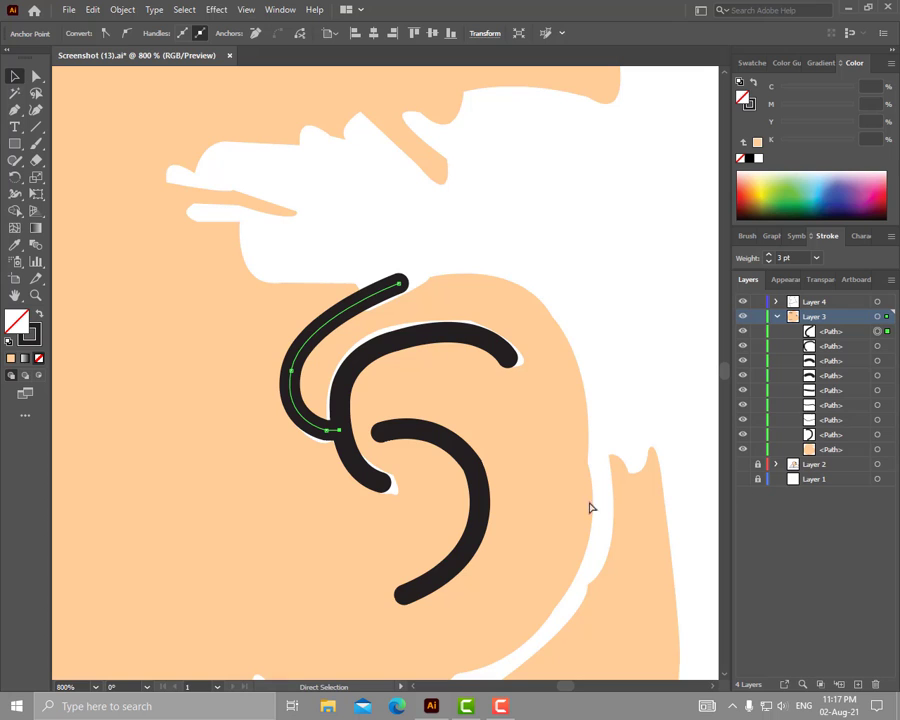
scroll(540, 525, "down", 4)
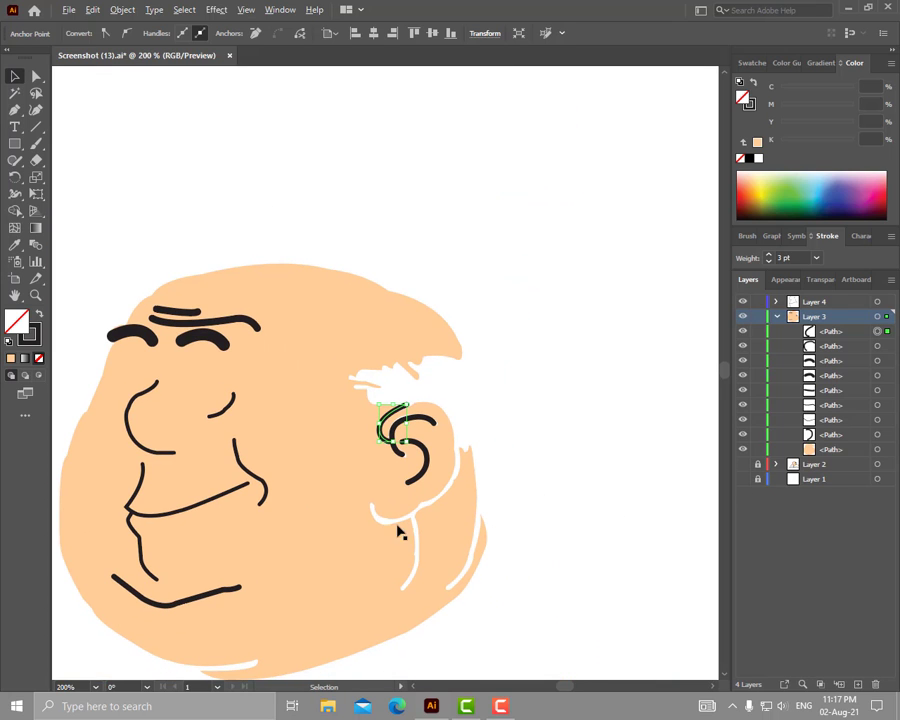
scroll(378, 492, "up", 1)
scroll(426, 472, "up", 2)
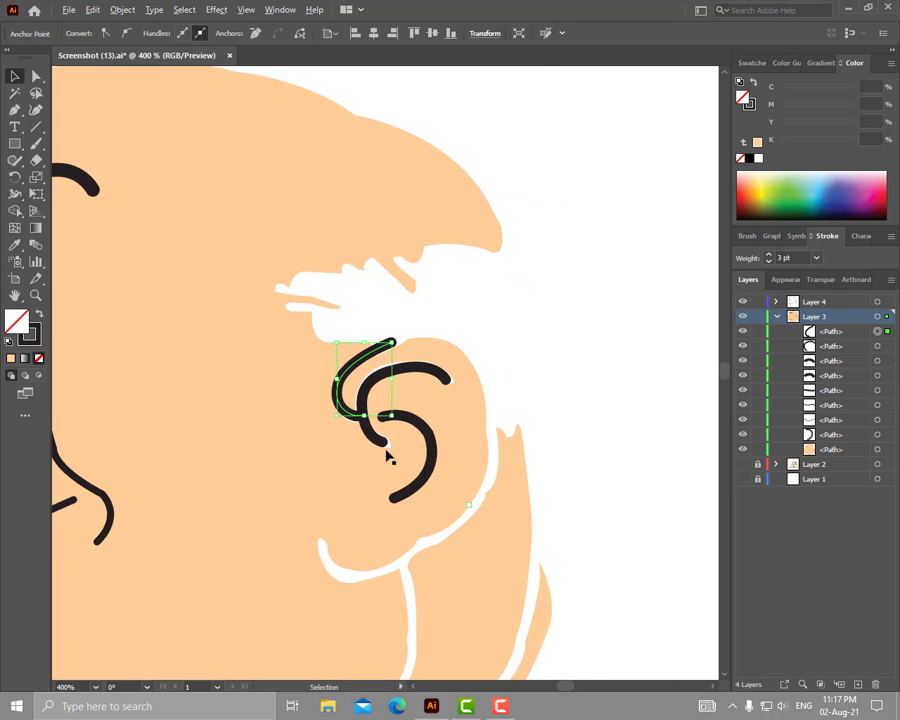
scroll(386, 452, "up", 1)
scroll(375, 440, "up", 1)
left_click(375, 440)
left_click(383, 438)
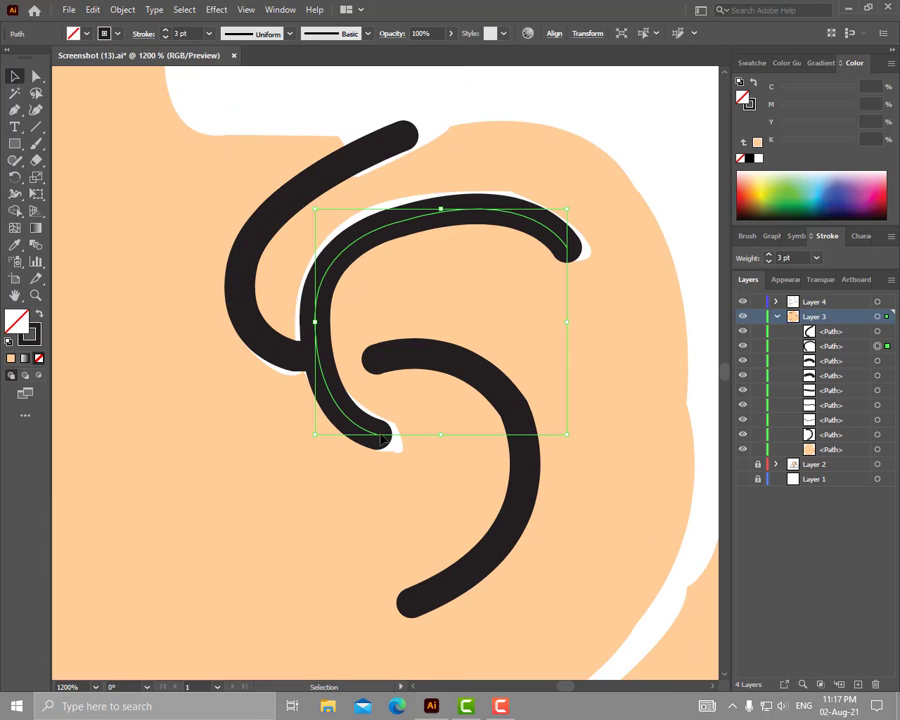
key("a")
left_click_drag(380, 440, 392, 442)
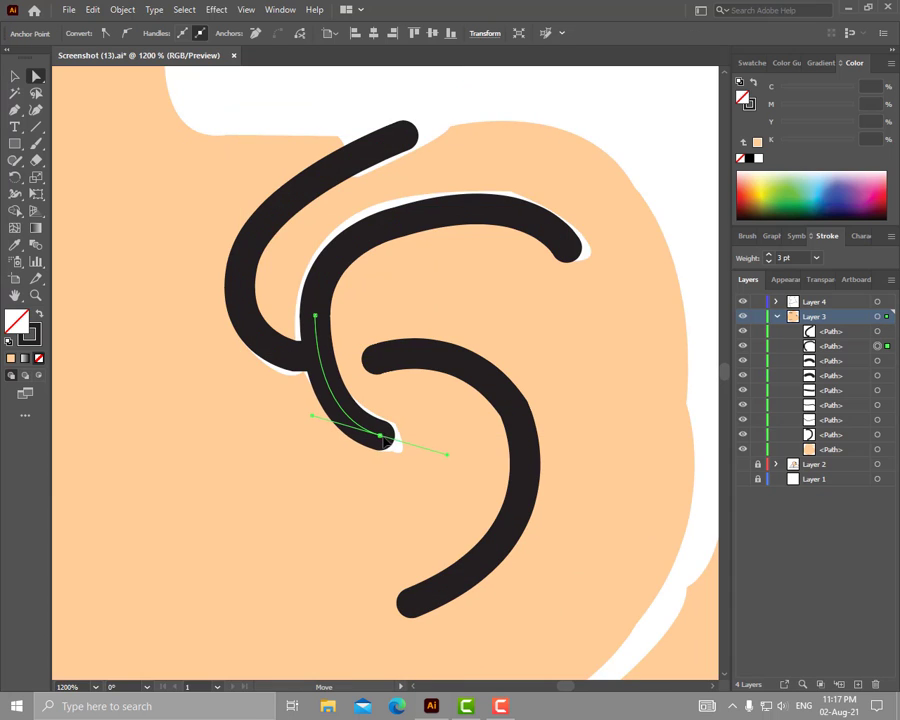
left_click_drag(457, 459, 531, 470)
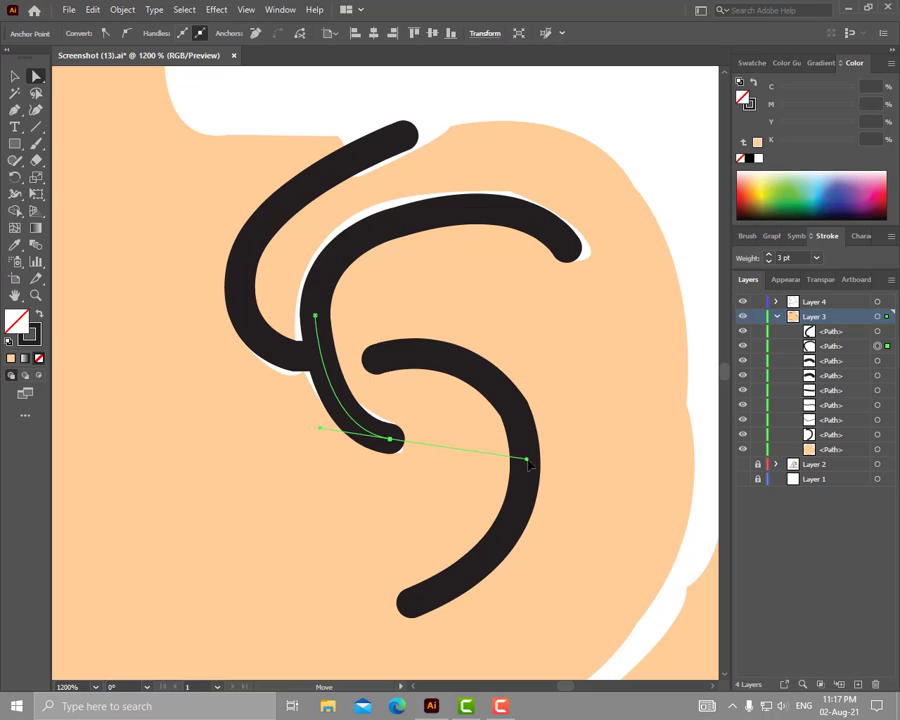
key("v")
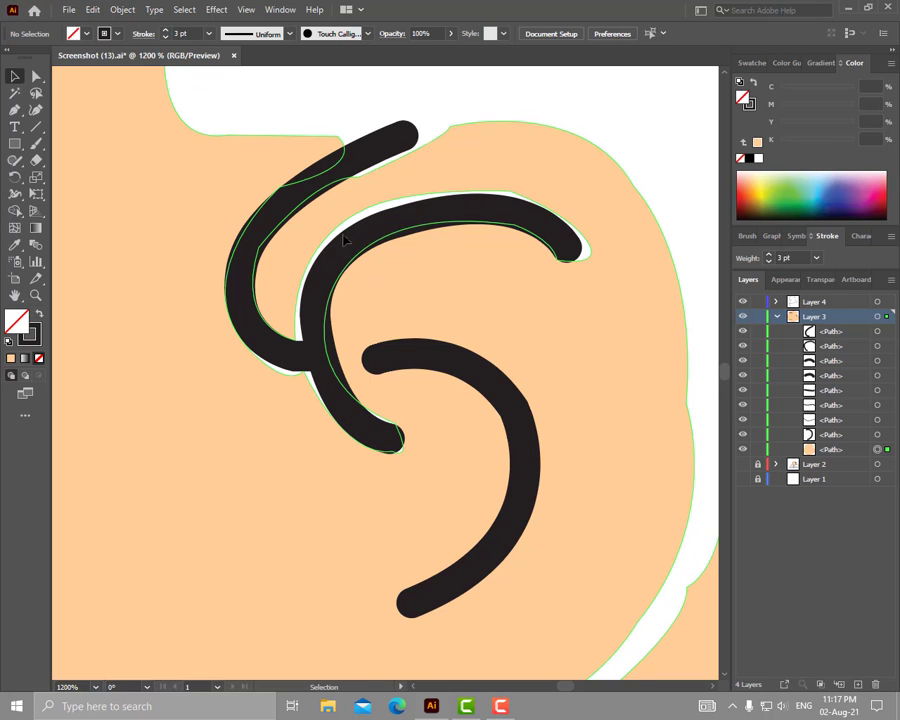
Select and inspect the ear curls' anchors, then clear the selection
left_click(341, 236)
left_click(362, 175)
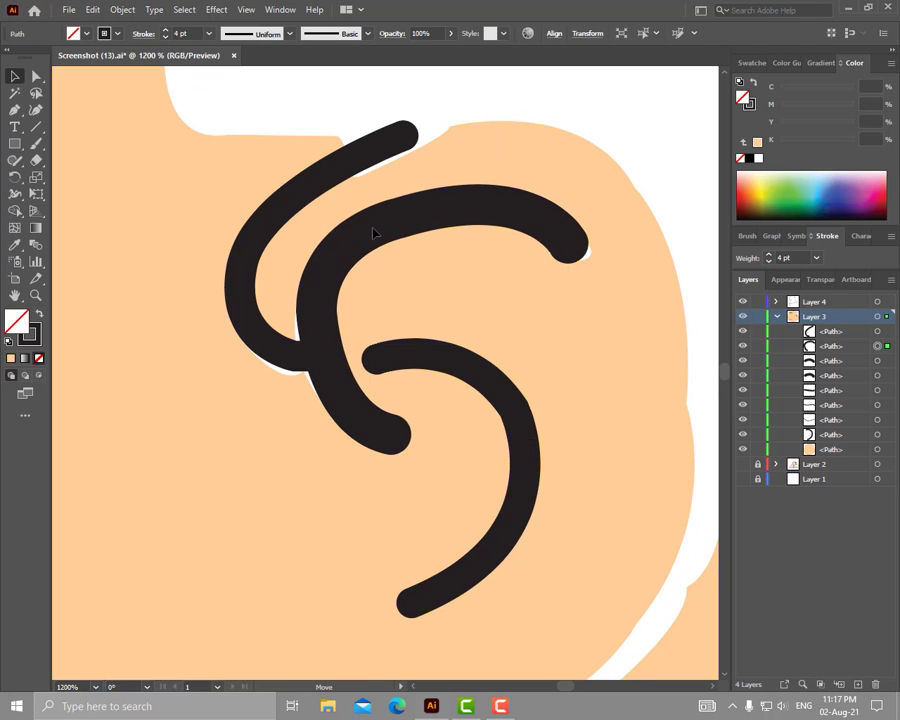
key("a")
left_click(571, 246)
key("ctrl+shift+a")
key("v")
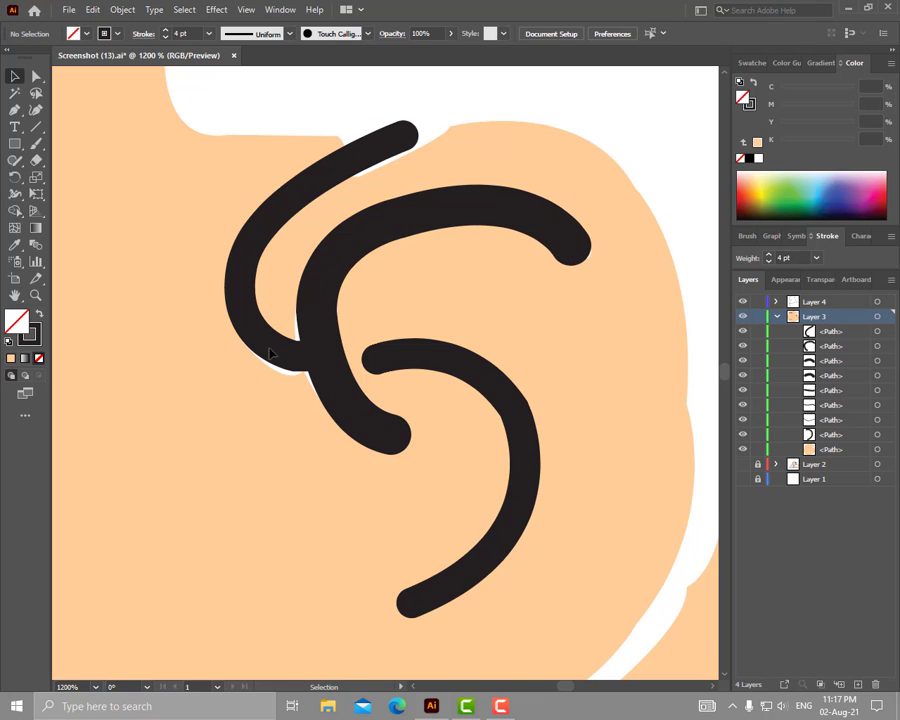
scroll(265, 350, "up", 2)
left_click(208, 143)
key("ctrl+minus")
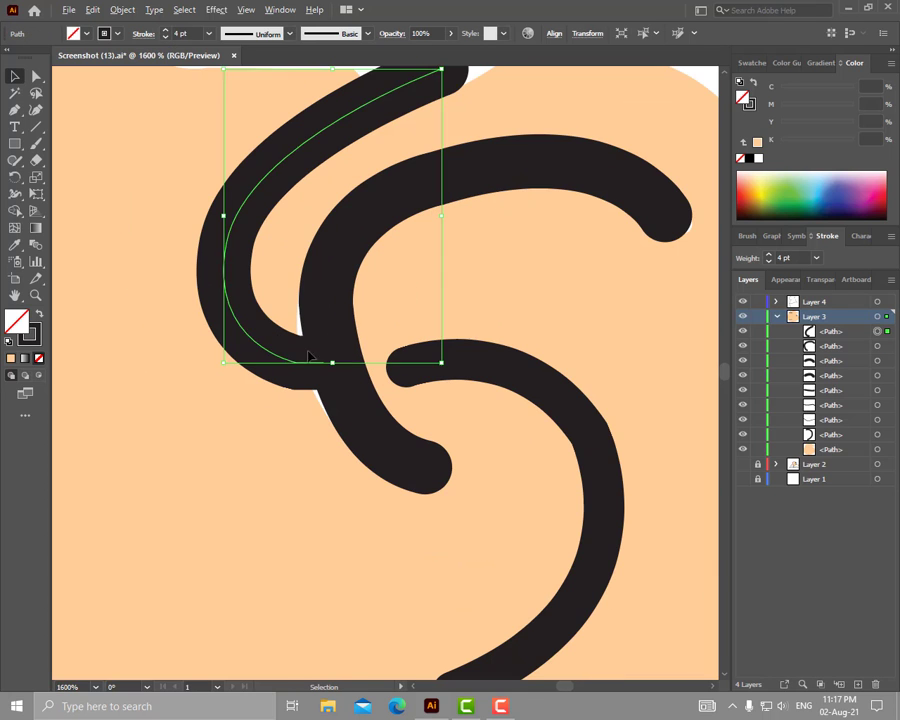
key("ctrl+shift+a")
key("a")
Nudge an anchor of the peach skin shape
left_click(224, 516)
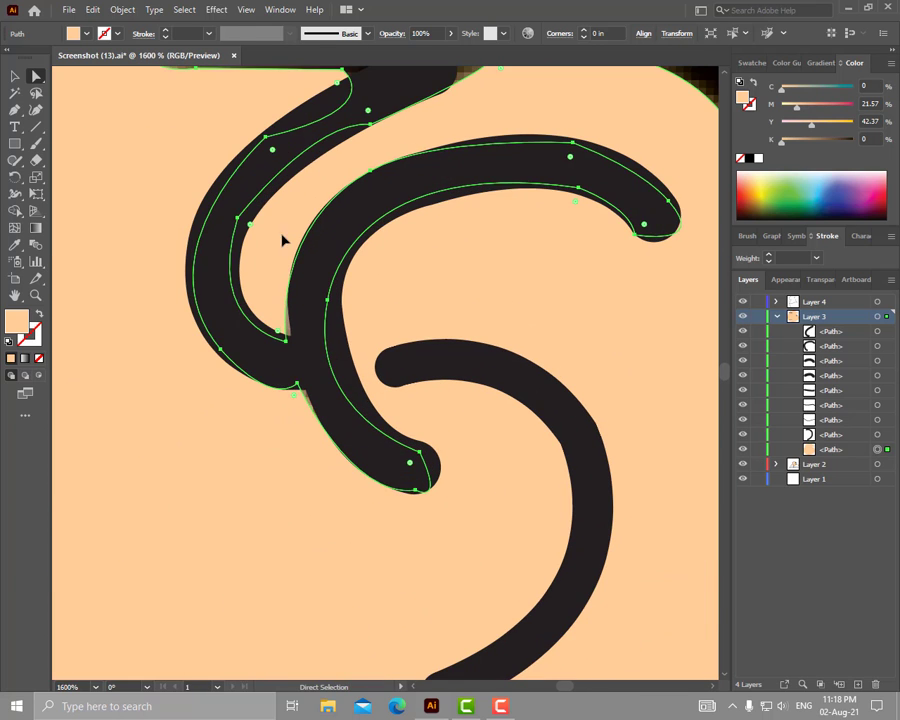
left_click_drag(290, 341, 292, 345)
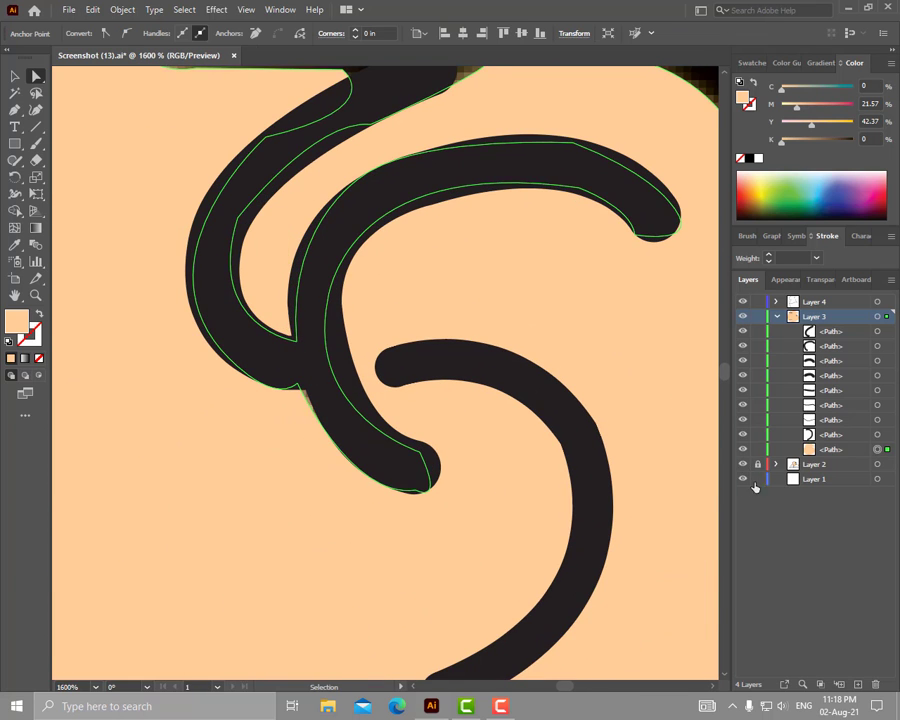
scroll(224, 447, "down", 5)
scroll(285, 485, "up", 5)
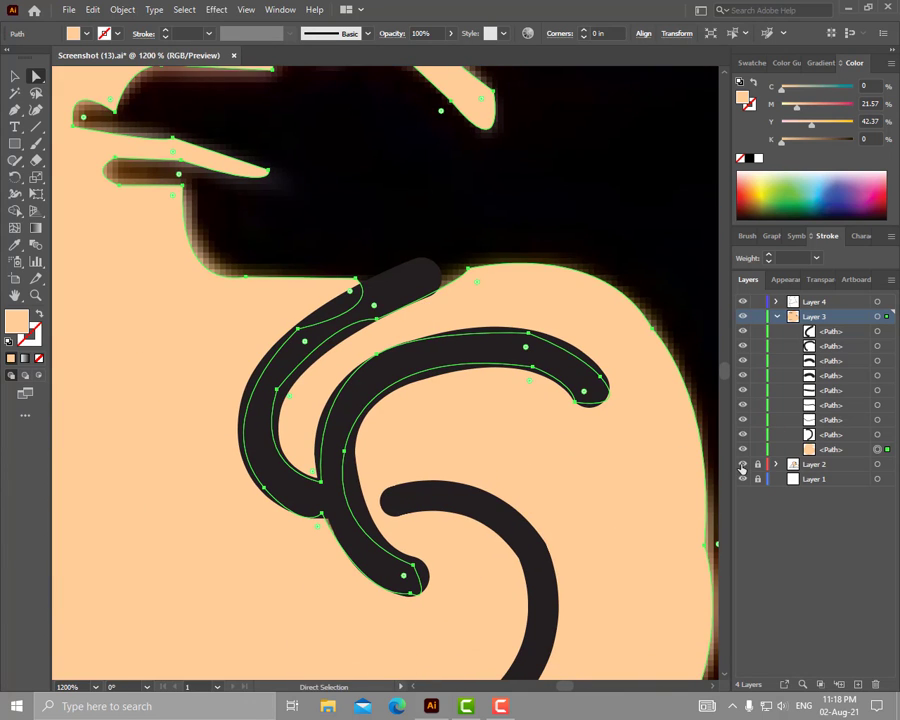
Pull two anchors of the peach skin shape below the ear inward to close the white gaps
left_click_drag(742, 464, 742, 479)
left_click_drag(290, 500, 430, 605)
key("alt+space")
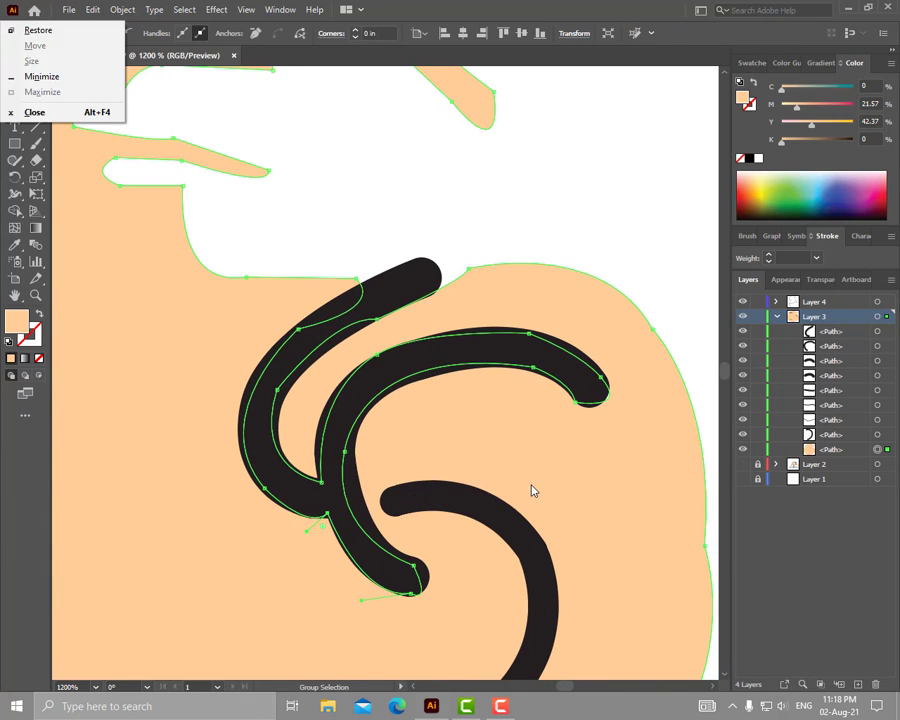
scroll(391, 499, "down", 3)
left_click(365, 537)
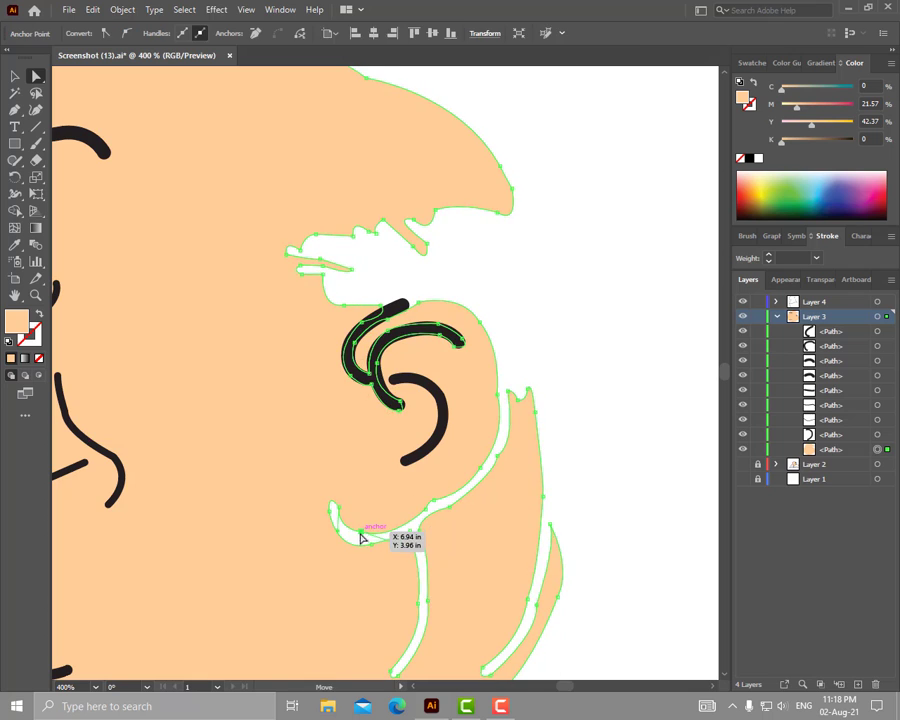
left_click_drag(365, 537, 336, 508)
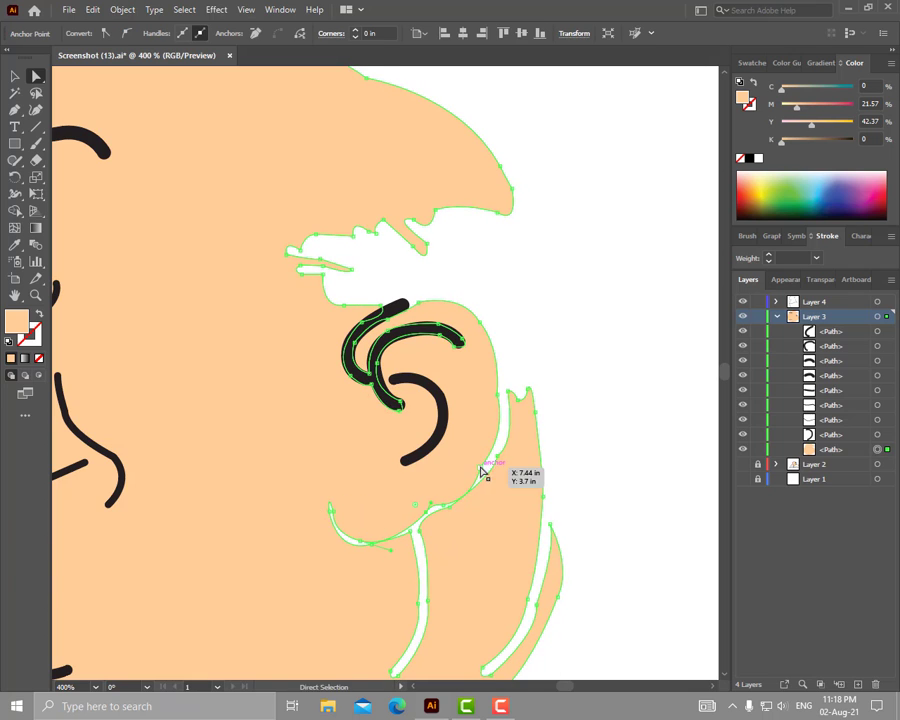
scroll(500, 430, "down", 2)
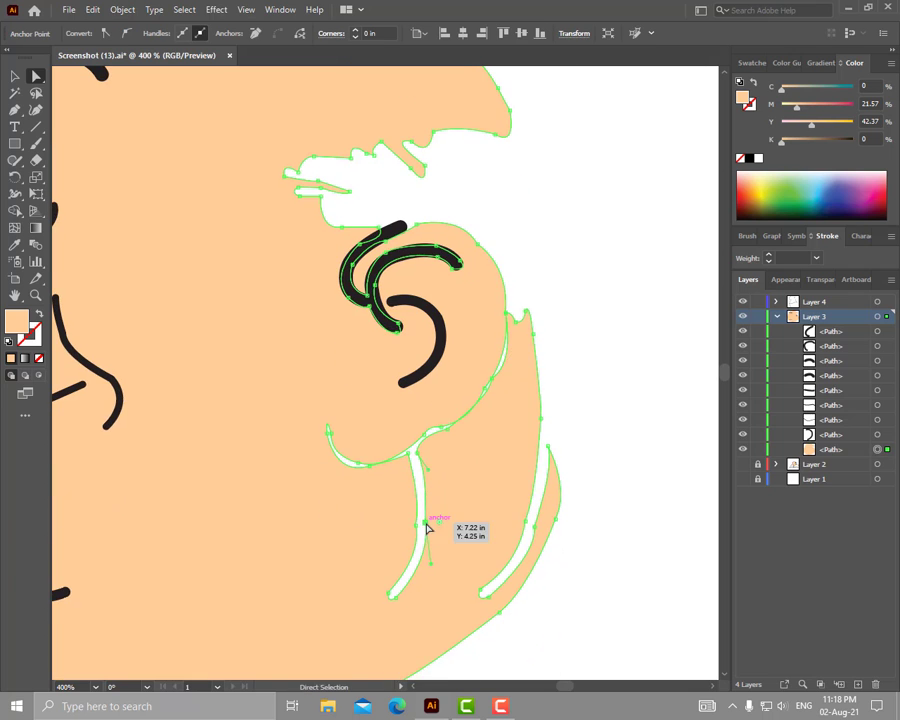
left_click(421, 522)
left_click_drag(421, 522, 416, 455)
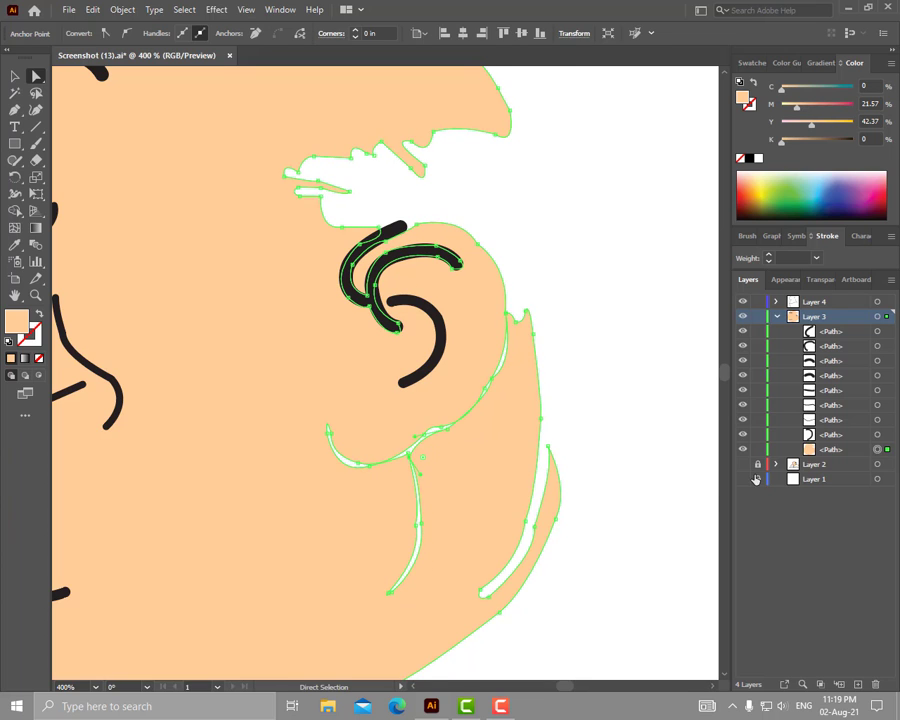
Show the reference artwork layers again and select the whole skin shape
left_click_drag(742, 464, 742, 479)
left_click(353, 486)
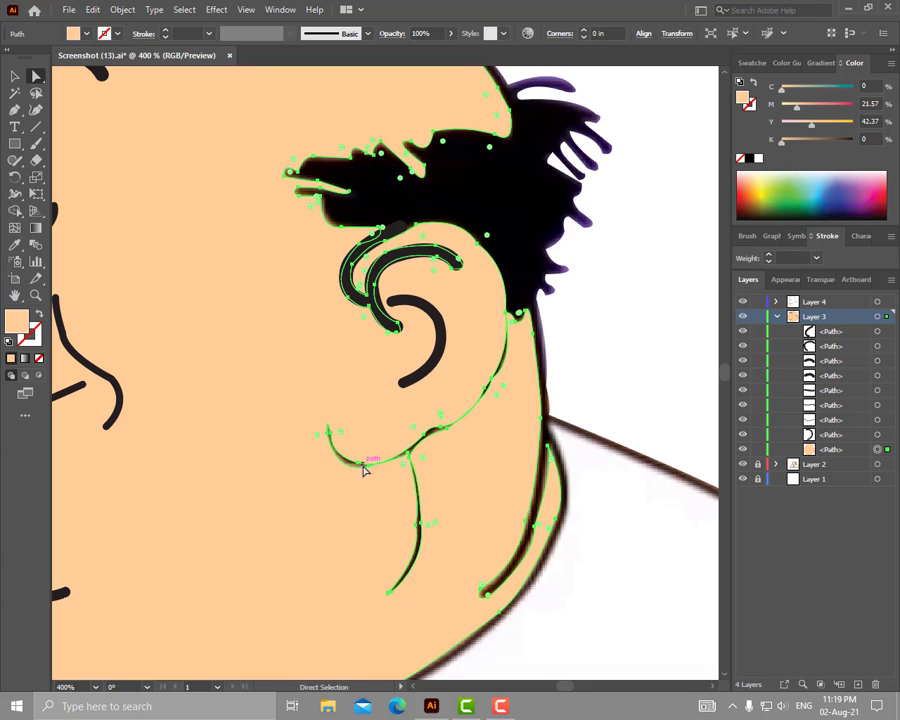
scroll(389, 447, "up", 1)
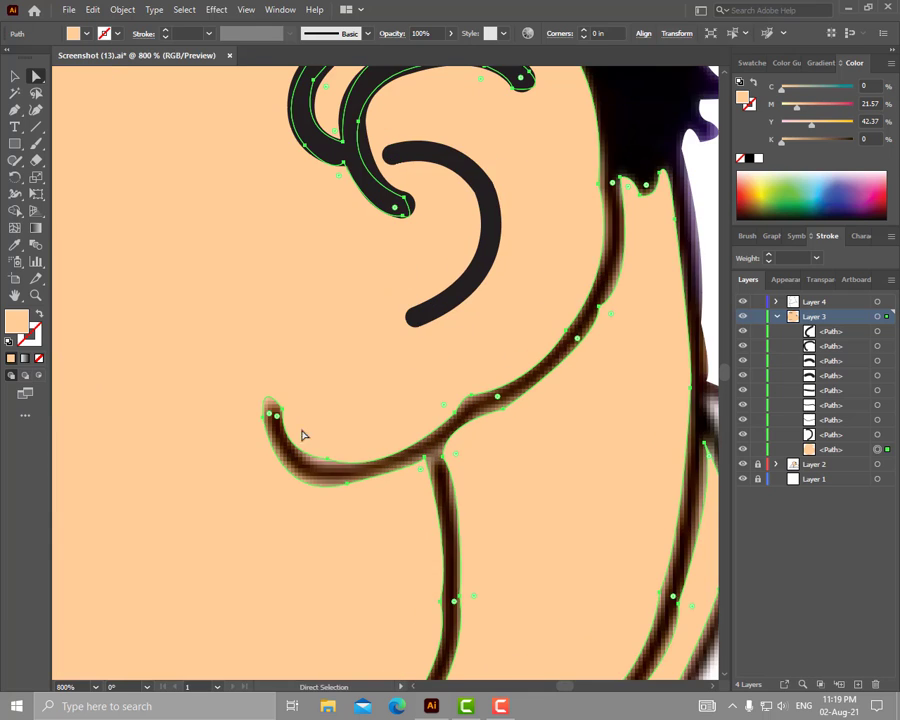
Trace the jaw curve under the ear as an unfilled path with a black stroke
key("p")
left_click(271, 412)
left_click_drag(331, 474, 332, 478)
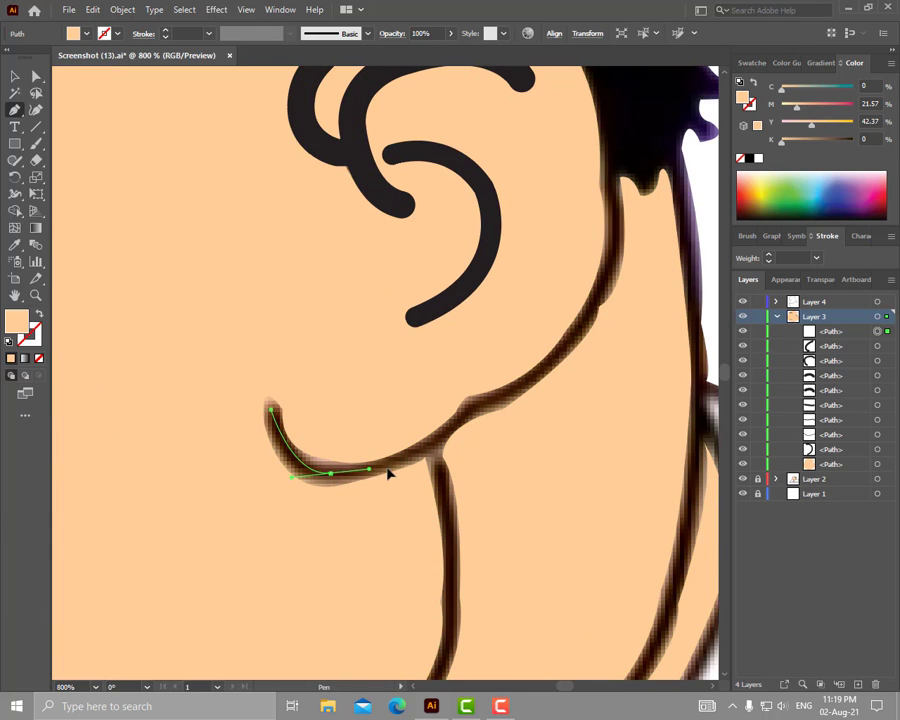
left_click(39, 313)
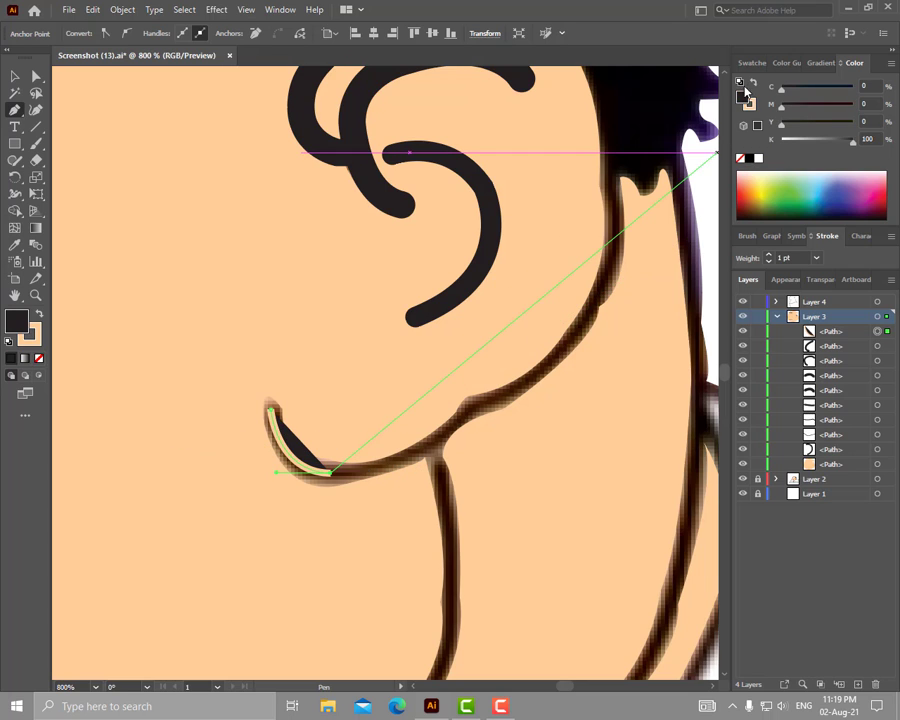
left_click(749, 158)
left_click_drag(397, 464, 418, 458)
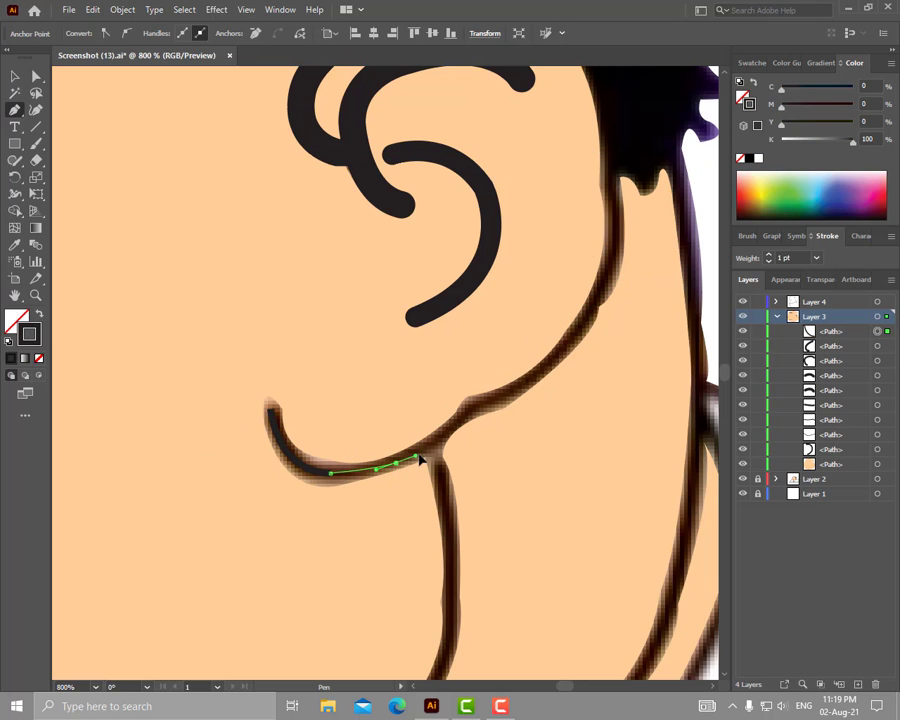
scroll(398, 466, "up", 2)
scroll(398, 466, "right", 3)
left_click_drag(357, 473, 353, 483)
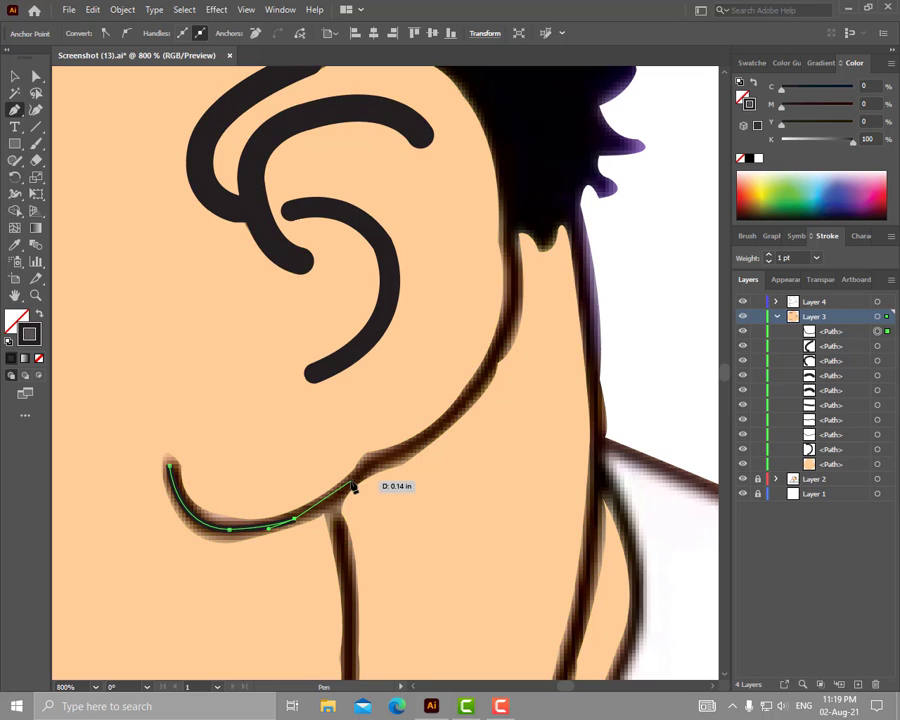
scroll(370, 478, "right", 2)
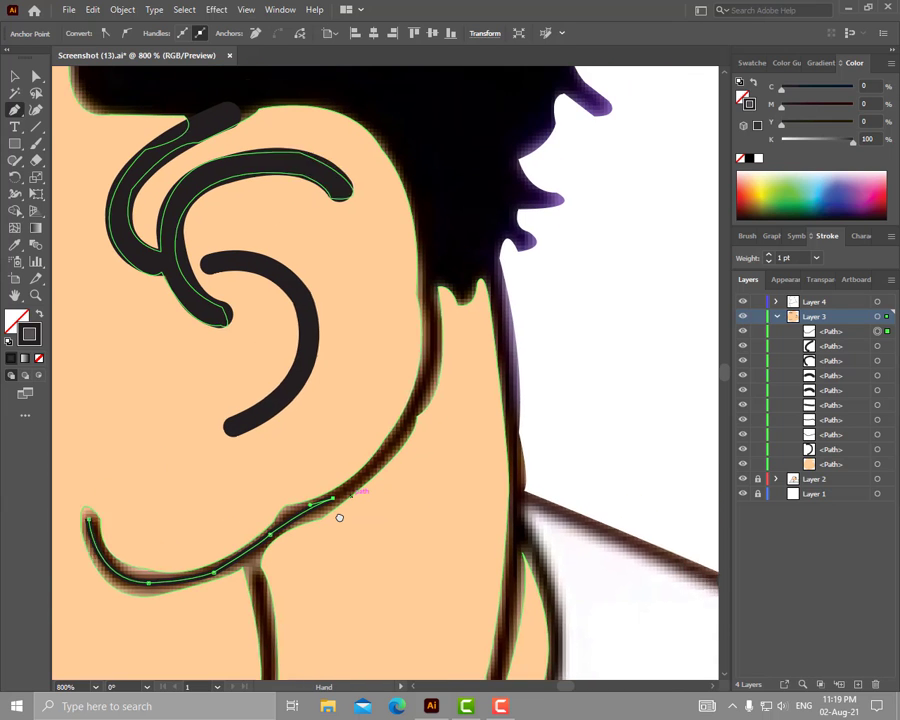
scroll(338, 516, "up", 2)
mouse_move(275, 530)
left_mouse_down()
mouse_move(367, 428)
mouse_move(357, 352)
mouse_move(368, 345)
left_mouse_up()
scroll(367, 428, "down", 3)
left_click(364, 416)
scroll(374, 414, "up", 3)
Set the jawline stroke weight to 4 pt and deselect it
key("v")
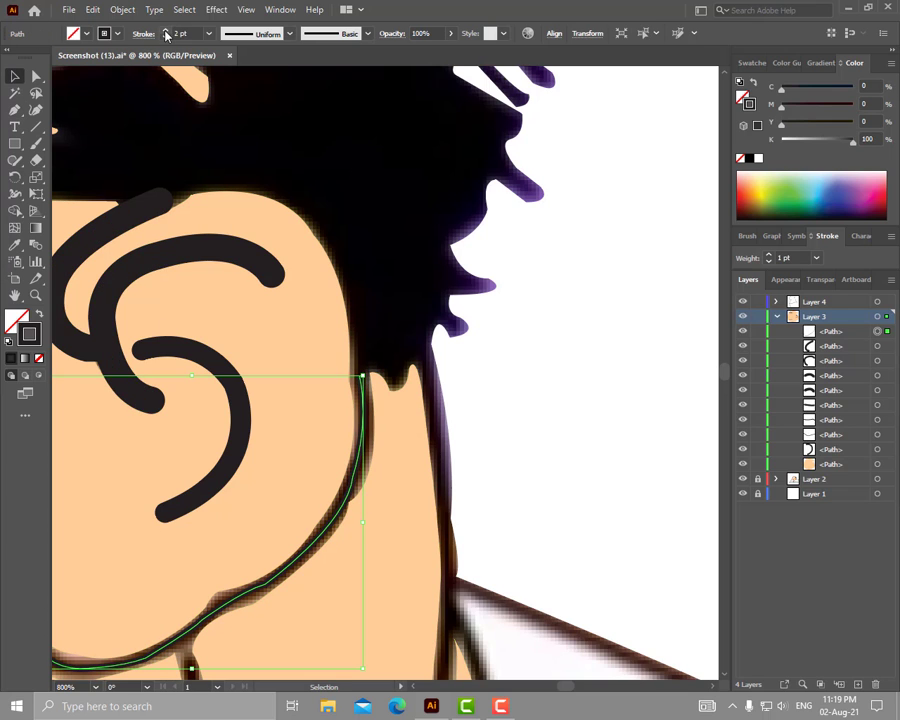
left_click(166, 31)
left_click(166, 31)
left_click_drag(187, 397, 294, 485)
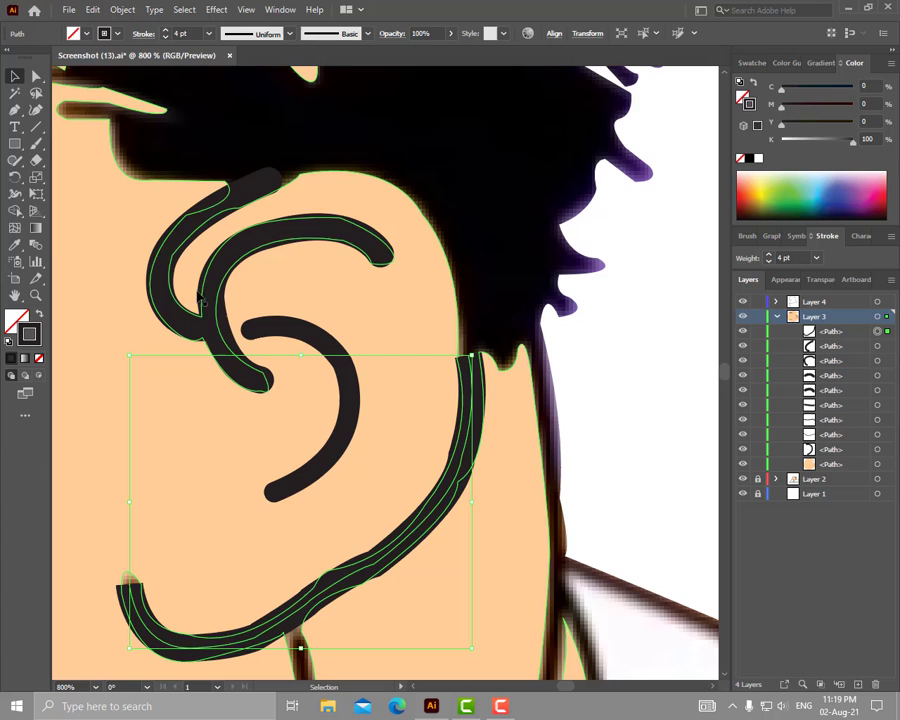
left_click(146, 33)
left_click(598, 498)
scroll(560, 500, "down", 3)
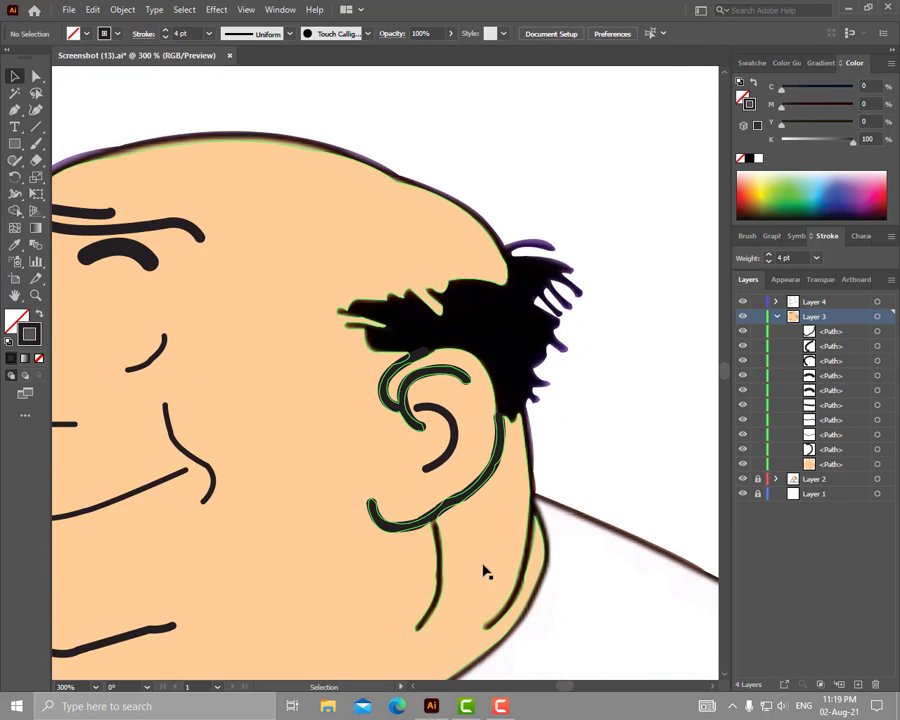
Trace the neck lines from below the ear down the neck and up toward the hairline
scroll(484, 572, "up", 5)
scroll(450, 480, "down", 3)
key("p")
left_click(392, 312)
left_click(406, 482)
left_click_drag(351, 607, 330, 636)
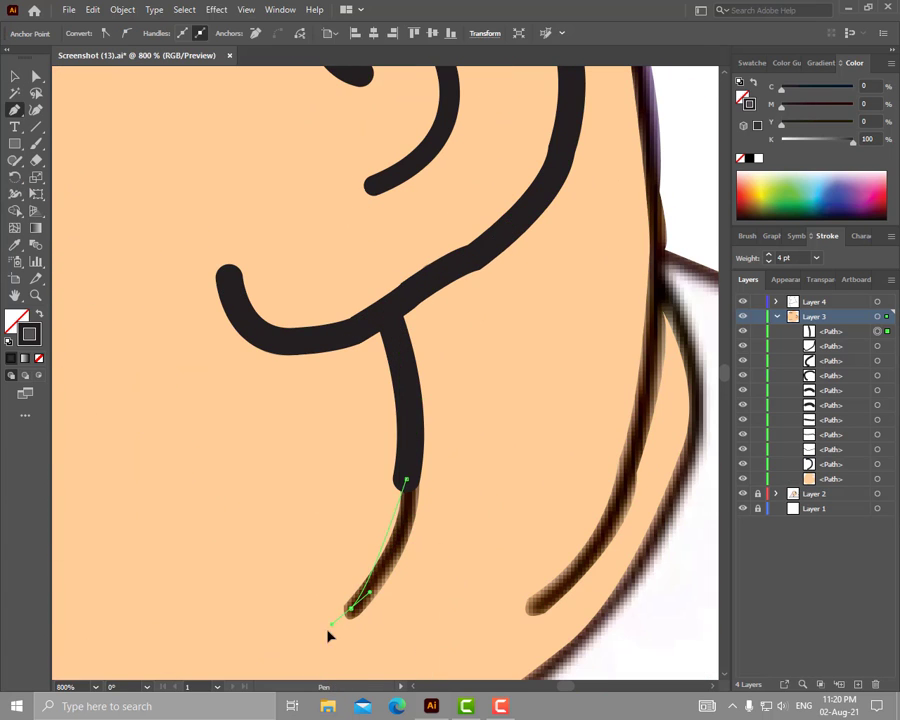
left_click_drag(508, 544, 246, 589)
left_click(276, 654)
left_click_drag(372, 487, 366, 410)
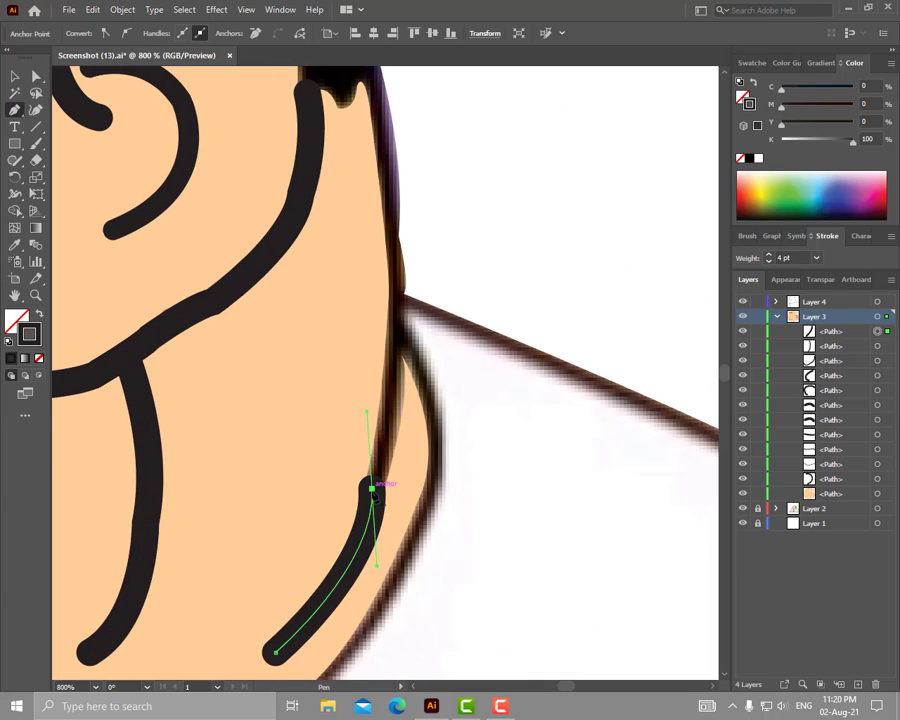
scroll(372, 490, "up", 2)
scroll(422, 458, "up", 2)
left_click_drag(343, 233, 326, 187)
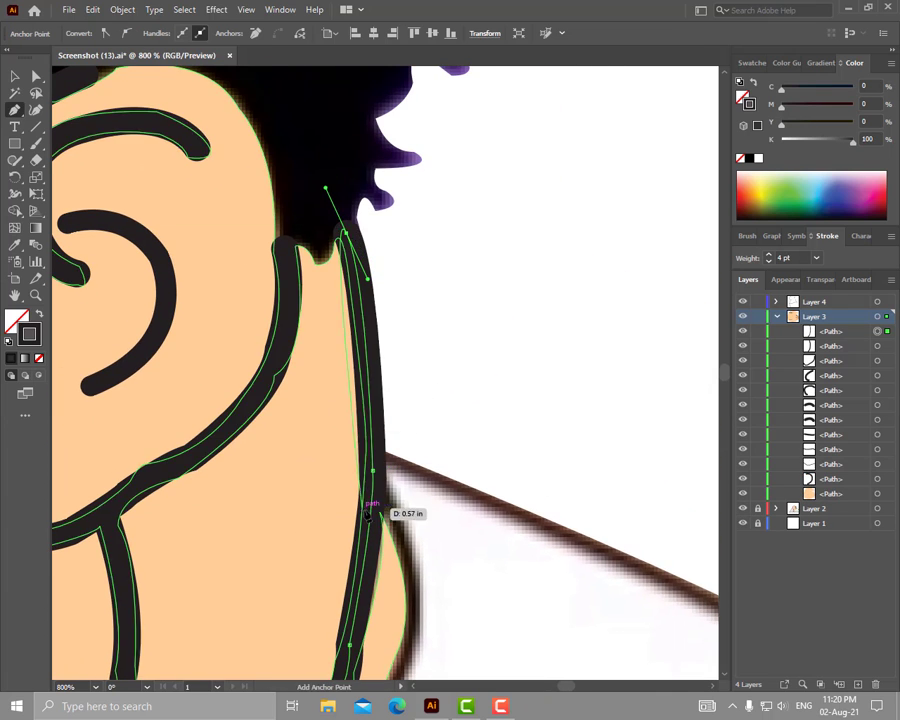
scroll(450, 530, "down", 3)
Trace the chin's underside and carry the outline up the face's left side
left_click(350, 311)
mouse_move(358, 373)
left_mouse_down()
mouse_move(248, 474)
mouse_move(190, 496)
left_mouse_up()
scroll(248, 474, "left", 2)
scroll(190, 496, "left", 4)
left_click_drag(283, 516, 283, 519)
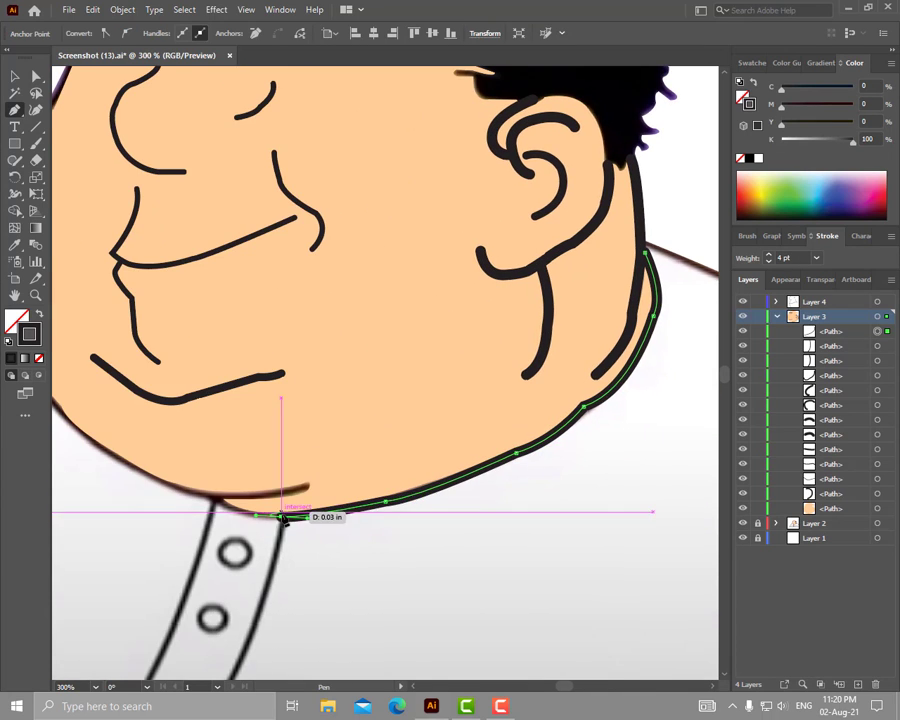
scroll(310, 516, "left", 5)
scroll(282, 524, "left", 3)
left_click_drag(242, 417, 300, 495)
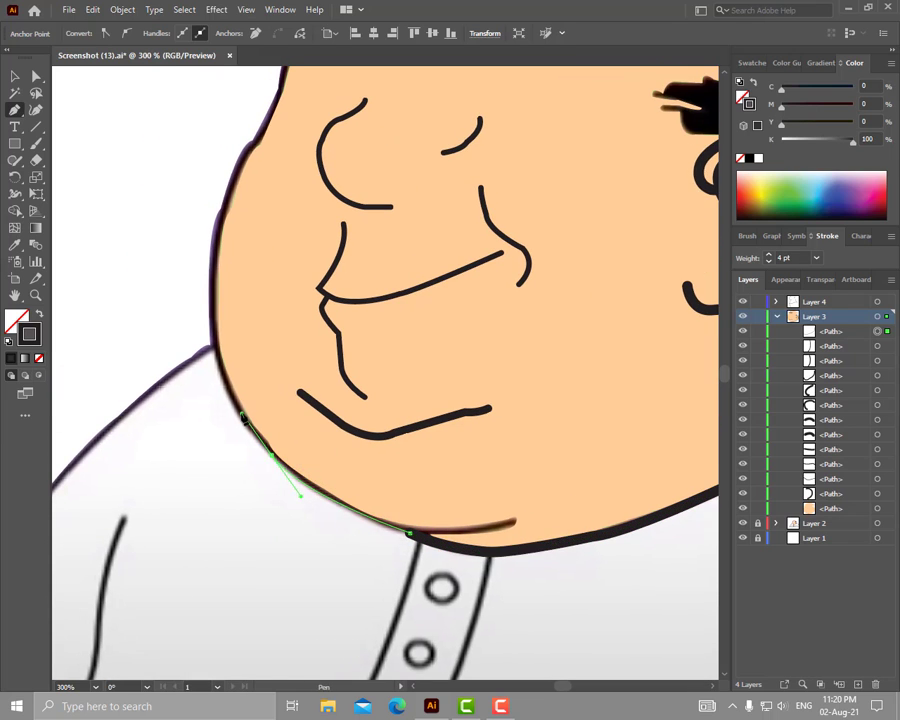
left_click_drag(214, 344, 214, 310)
Start the shirt outline at the left neck and curve it along the left shoulder
key("v")
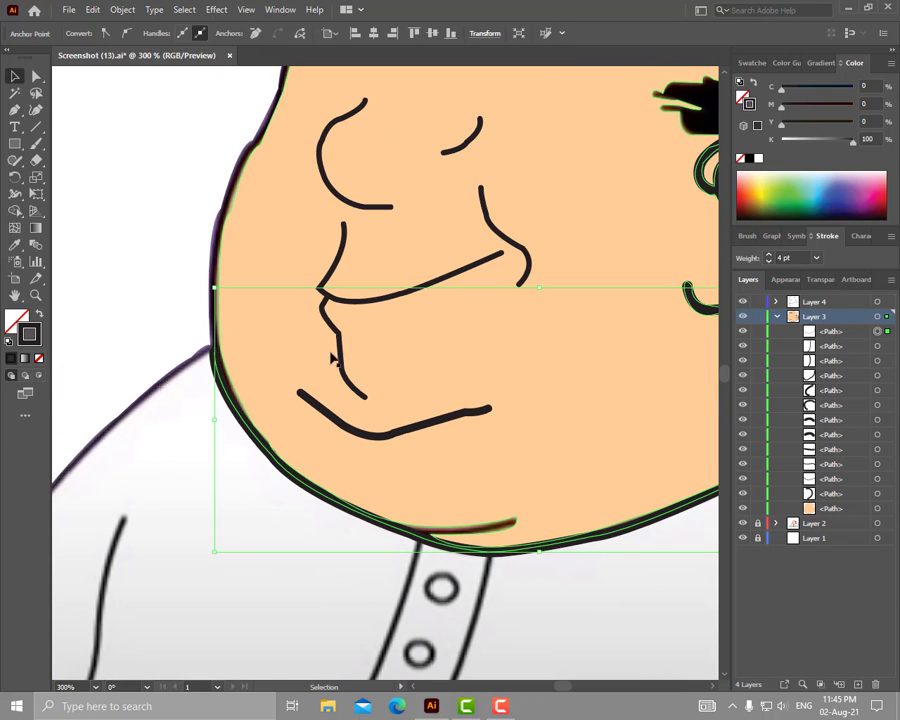
key("p")
key("ctrl+1")
left_click(395, 386)
scroll(395, 386, "up", 2)
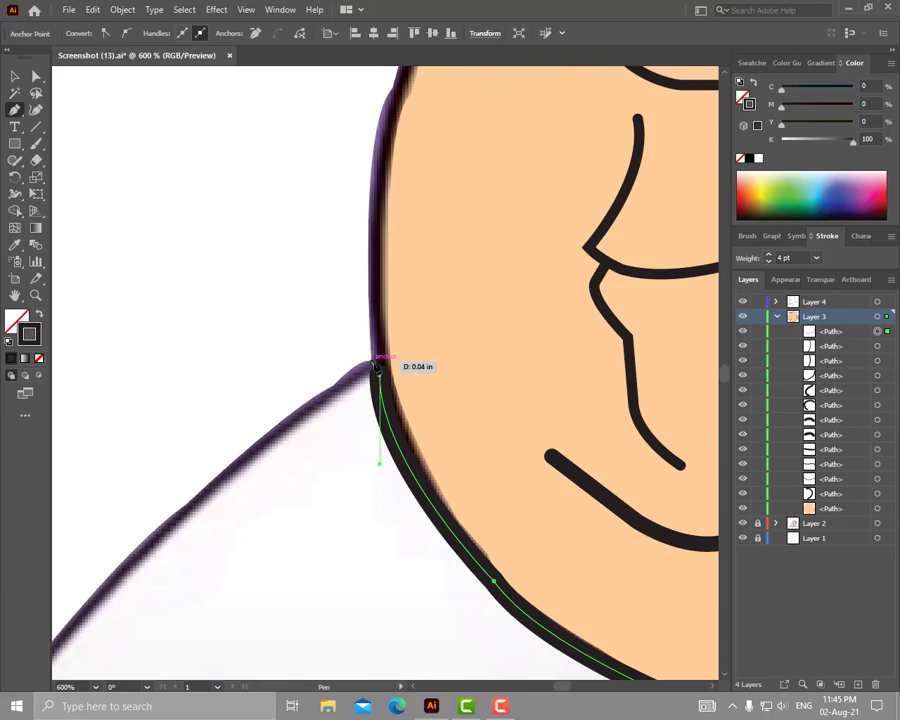
scroll(380, 360, "down", 5)
scroll(380, 360, "up", 5)
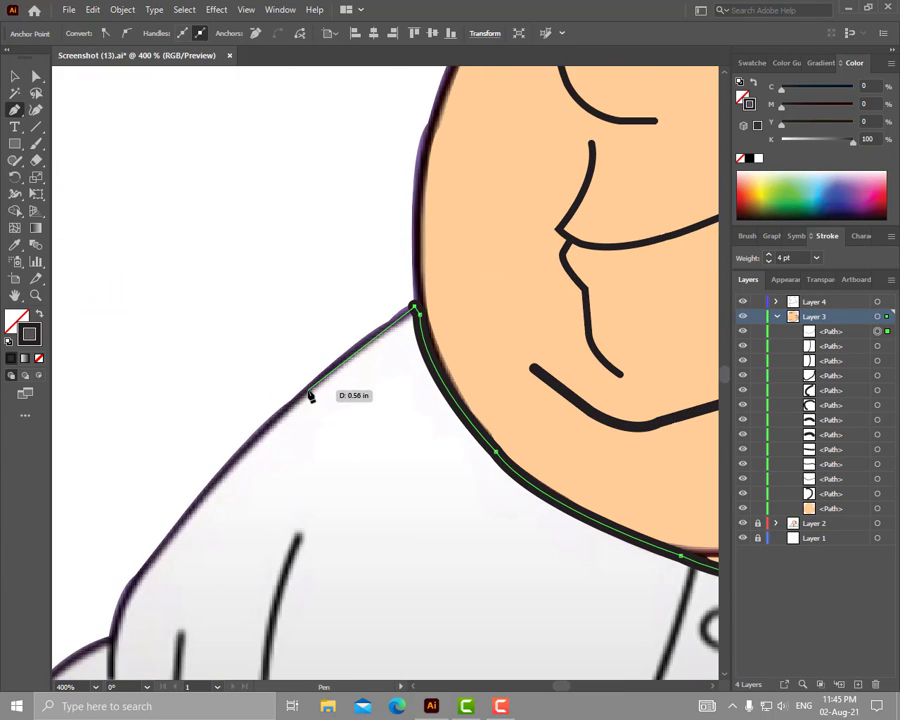
left_click(307, 389)
scroll(320, 400, "down", 1)
scroll(320, 400, "left", 2)
mouse_move(285, 475)
left_mouse_down()
mouse_move(260, 522)
mouse_move(297, 598)
left_mouse_up()
scroll(293, 510, "down", 1)
scroll(293, 510, "left", 1)
Continue the shirt outline smoothly down the lower-left edge of the shirt
scroll(297, 540, "down", 2)
scroll(297, 540, "left", 1)
scroll(318, 398, "down", 1)
mouse_move(269, 489)
left_mouse_down()
mouse_move(244, 606)
mouse_move(220, 626)
left_mouse_up()
scroll(412, 234, "down", 3)
scroll(412, 234, "left", 1)
left_click_drag(273, 381, 275, 385)
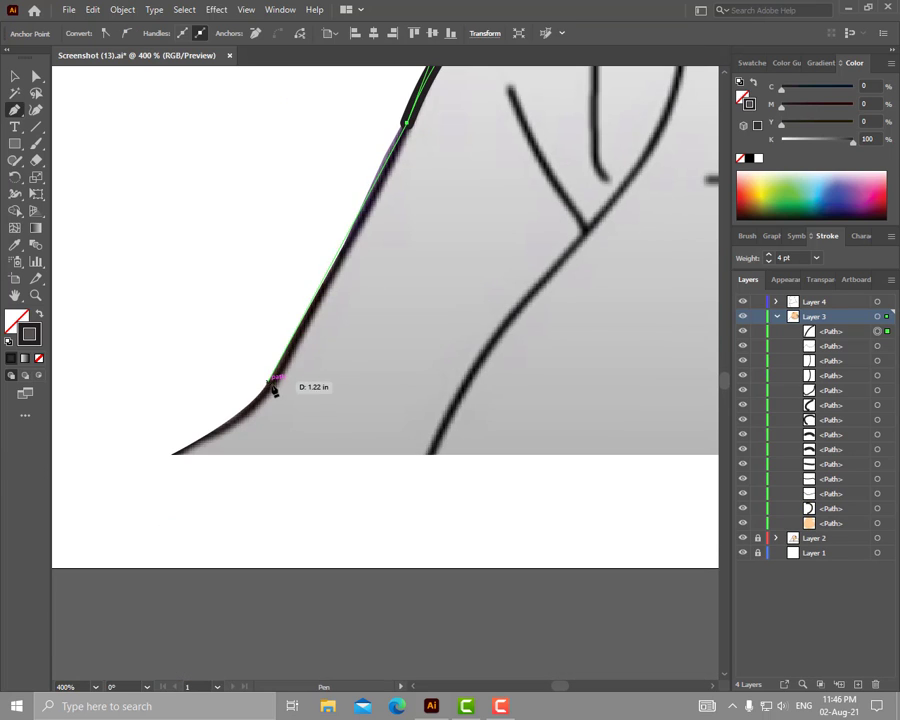
scroll(275, 385, "down", 1)
scroll(275, 385, "left", 2)
left_click_drag(232, 432, 233, 433)
scroll(233, 433, "down", 6)
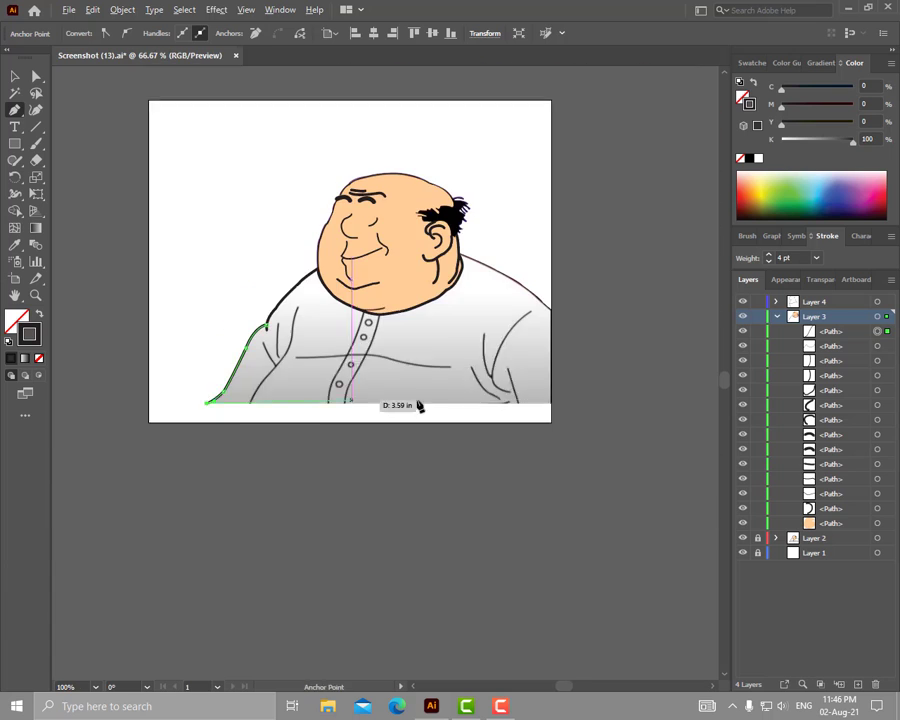
scroll(250, 360, "up", 1)
scroll(424, 432, "up", 1)
Run the shirt outline across the bottom and up the right shoulder to the neck
left_click(424, 454)
scroll(424, 432, "up", 1)
left_click(428, 252)
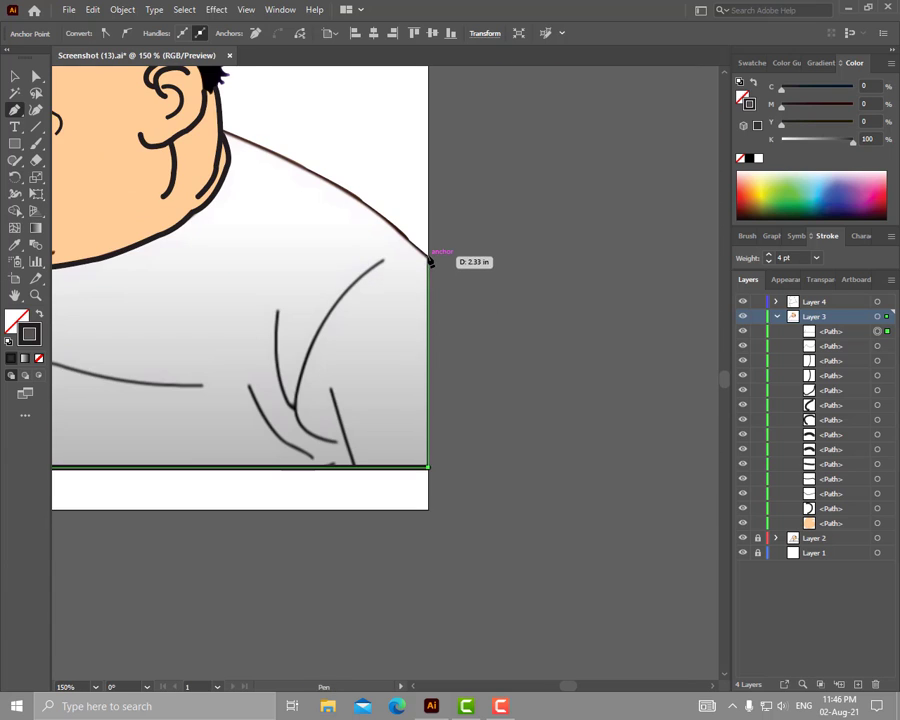
scroll(428, 252, "up", 2)
left_click(450, 355)
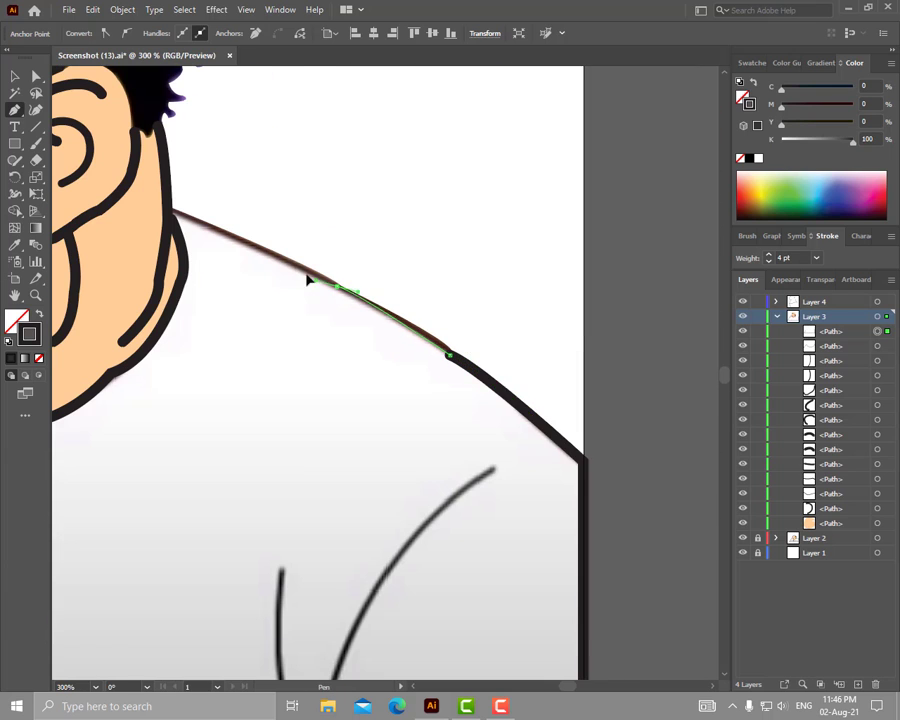
left_click_drag(336, 286, 257, 251)
left_click(255, 249)
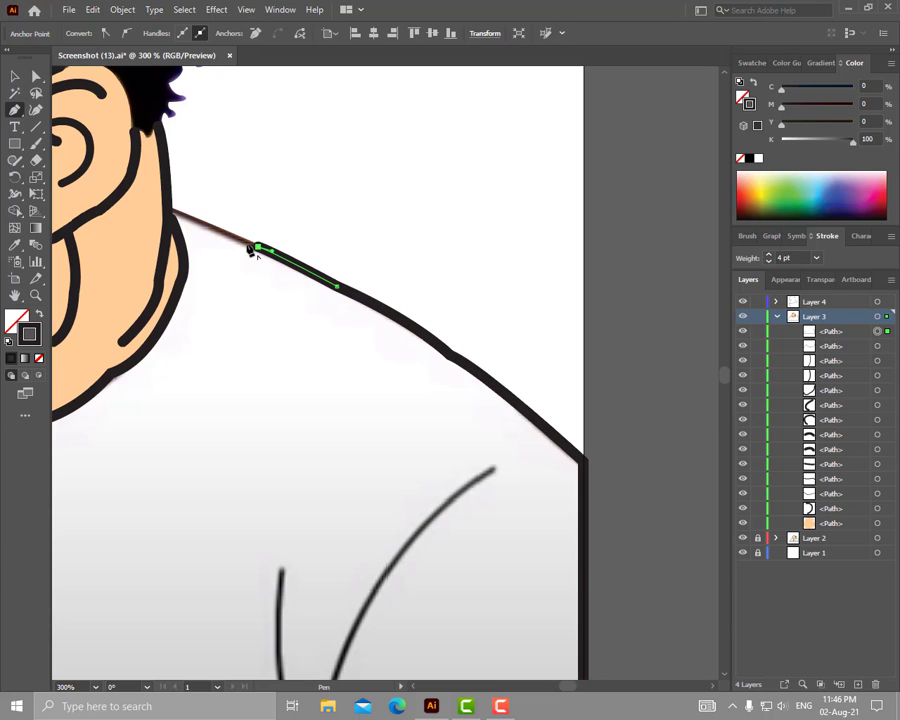
left_click(162, 207)
scroll(384, 380, "down", 2)
scroll(338, 482, "up", 1)
Trace the right button placket line from below the chin to the artboard bottom
left_click_drag(338, 482, 352, 442)
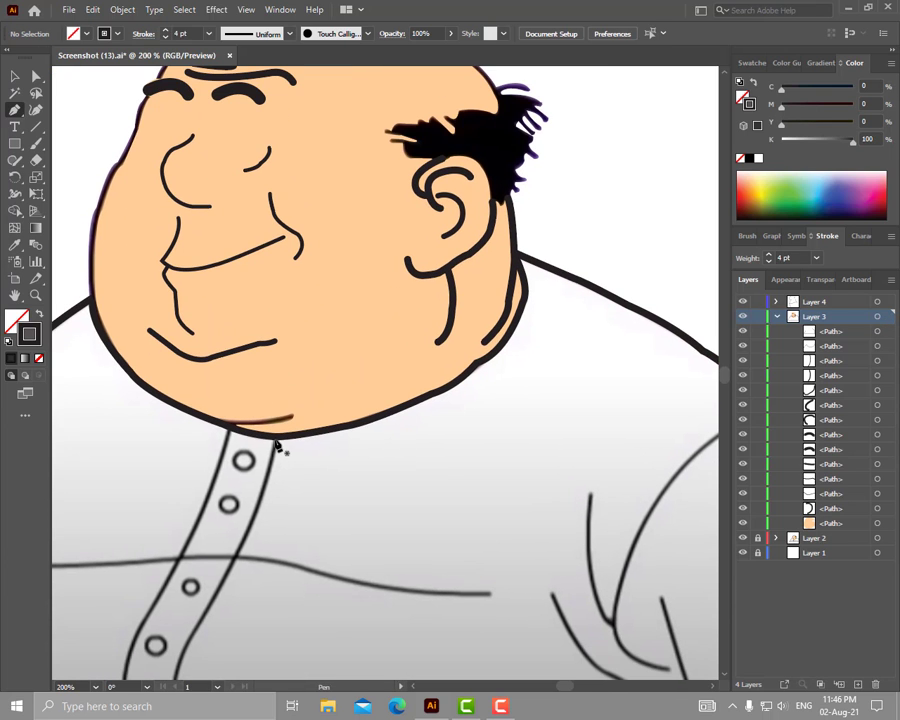
left_click(274, 438)
left_click_drag(235, 558, 209, 601)
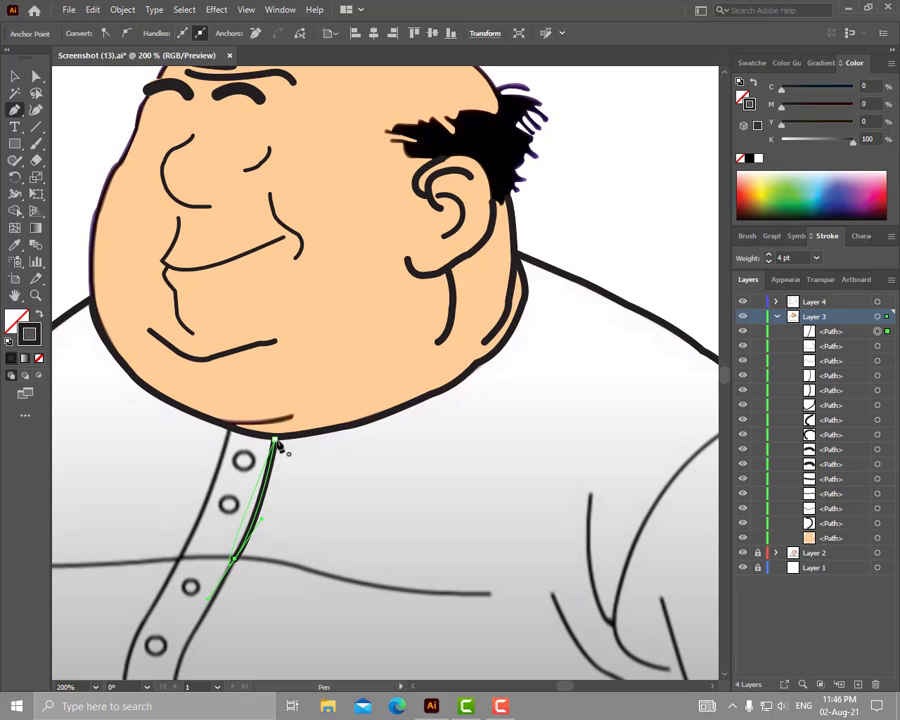
scroll(258, 517, "down", 3)
left_click(263, 512)
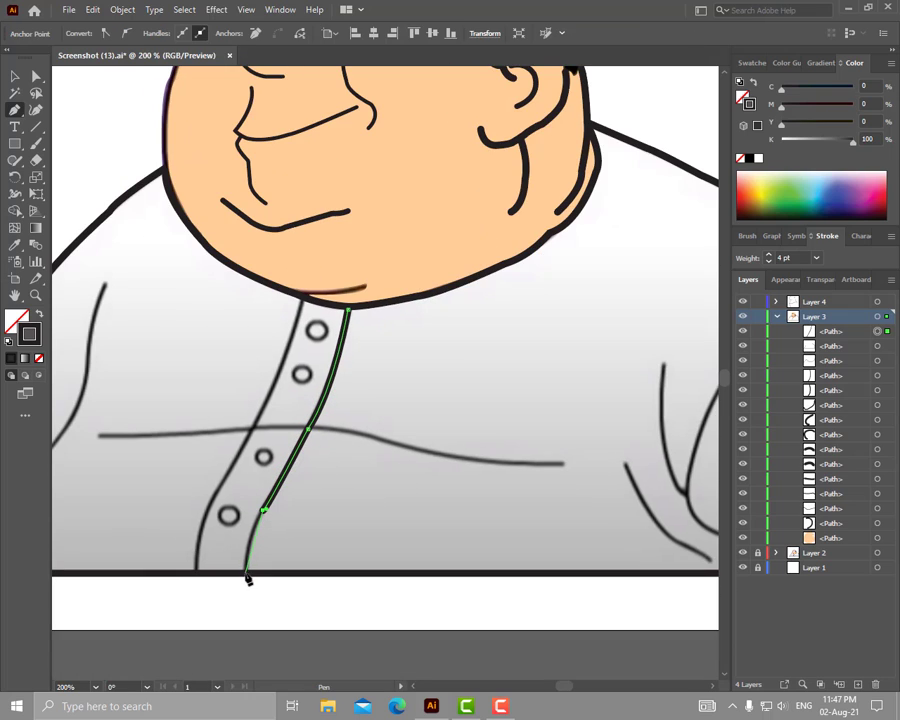
left_click_drag(248, 575, 250, 601)
key("Escape")
left_click(303, 297)
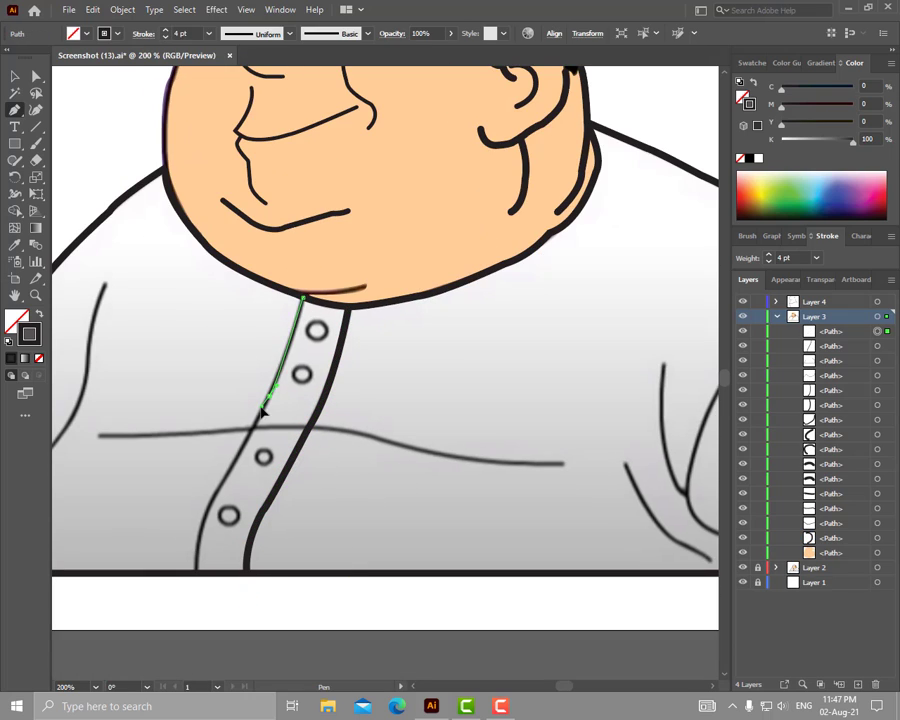
Trace the left placket line curving down to the shirt bottom
left_click(270, 397)
left_click(232, 466)
left_click_drag(199, 575, 197, 638)
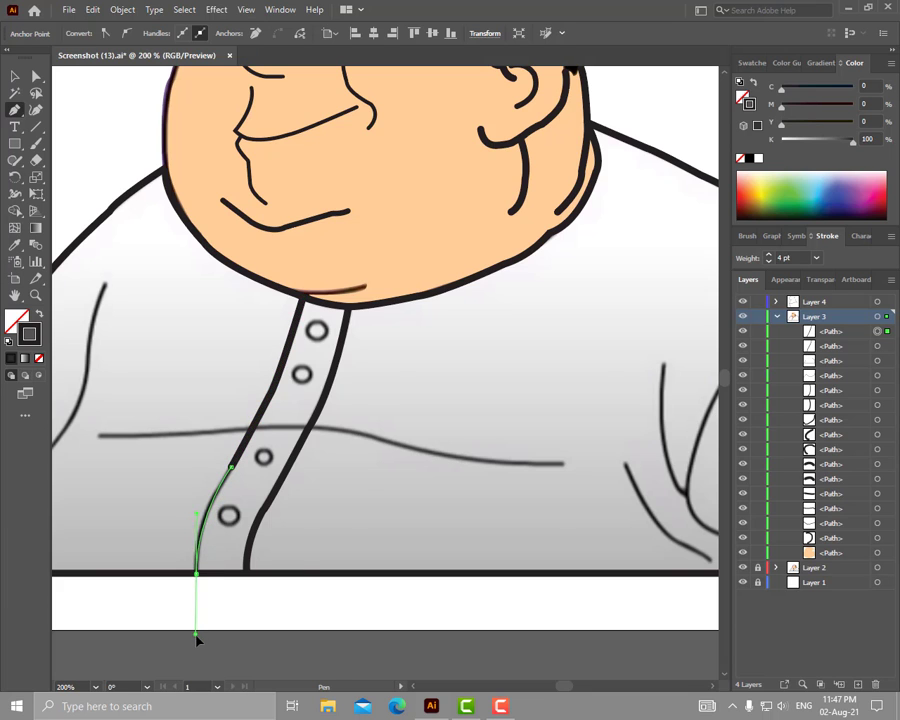
key("ctrl+minus")
scroll(480, 452, "up", 1)
key("Escape")
Trace the horizontal shirt crease line and set its stroke to 3 pt
left_click(484, 446)
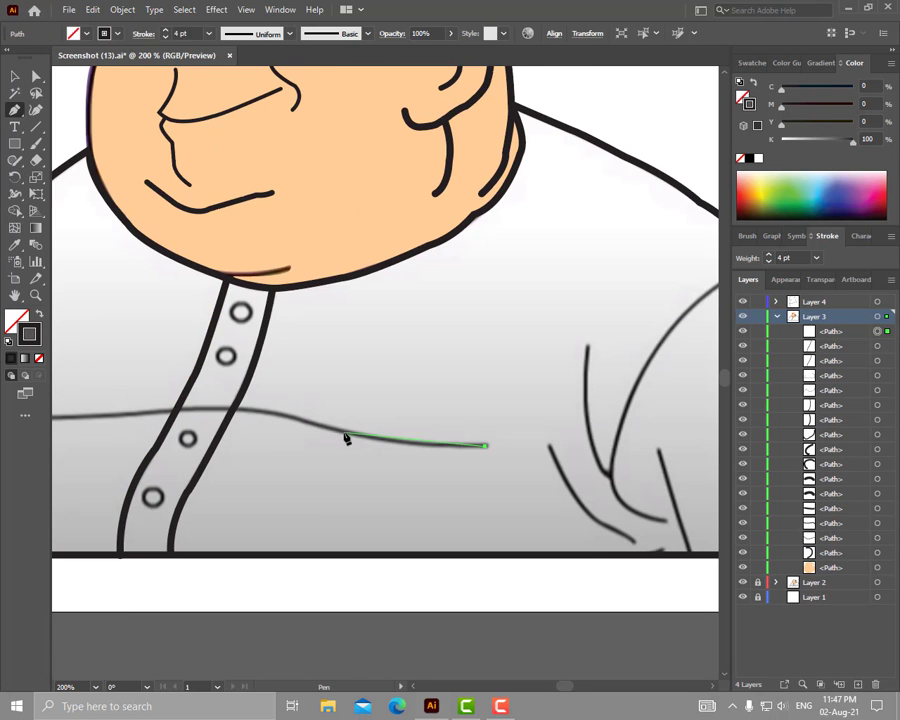
left_click(345, 431)
left_click_drag(210, 413, 338, 413)
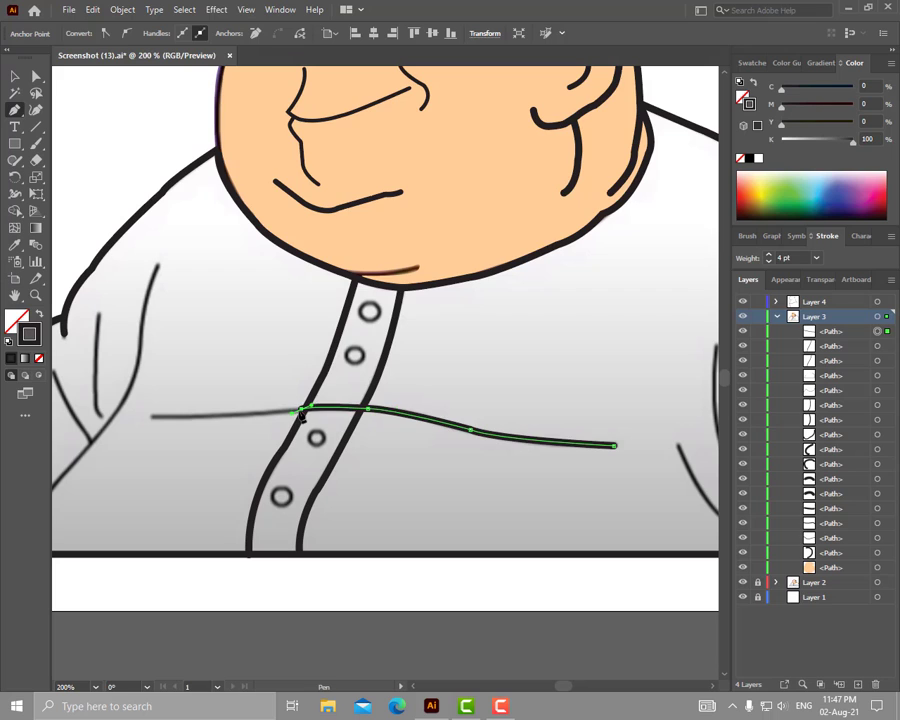
left_click_drag(155, 421, 200, 444)
key("v")
left_click(369, 488)
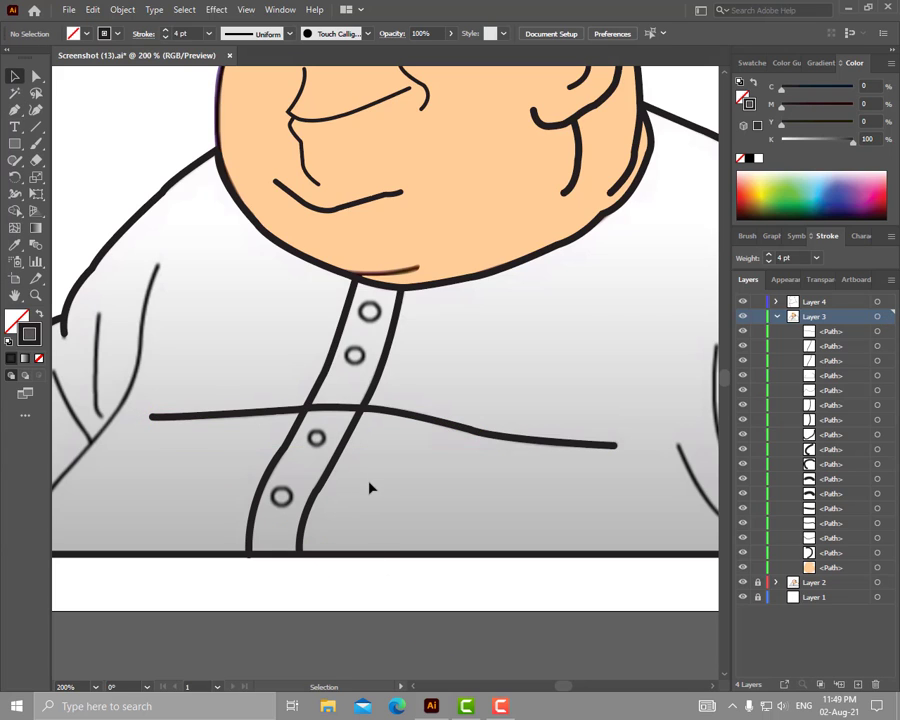
left_click(475, 432)
left_click(165, 37)
Draw a small ellipse over a button and place copies on the lower buttons
key("p")
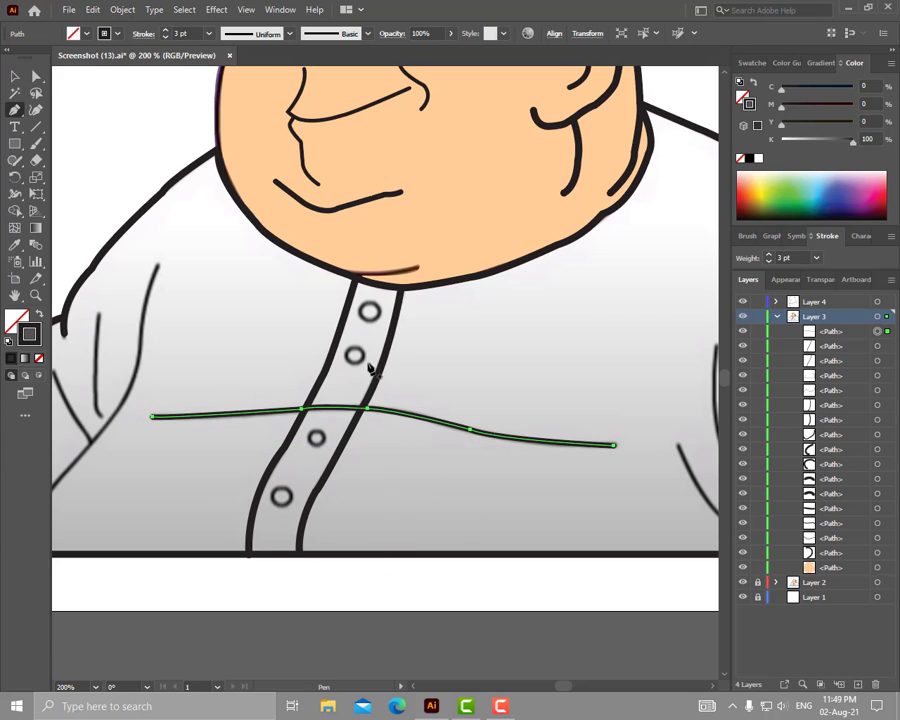
scroll(355, 375, "up", 1)
key("l")
scroll(352, 356, "up", 1)
mouse_move(354, 358)
left_mouse_down()
mouse_move(368, 372)
mouse_move(377, 293)
mouse_move(307, 487)
mouse_move(298, 484)
left_mouse_up()
key("v")
mouse_move(298, 484)
left_mouse_down()
mouse_move(245, 573)
mouse_move(200, 587)
mouse_move(186, 604)
left_mouse_up()
key("ctrl+0")
scroll(258, 450, "up", 2)
Trace a curved fold line and the vertical inner crease on the left sleeve
key("p")
left_click(258, 452)
scroll(249, 546, "down", 2)
scroll(186, 560, "down", 3)
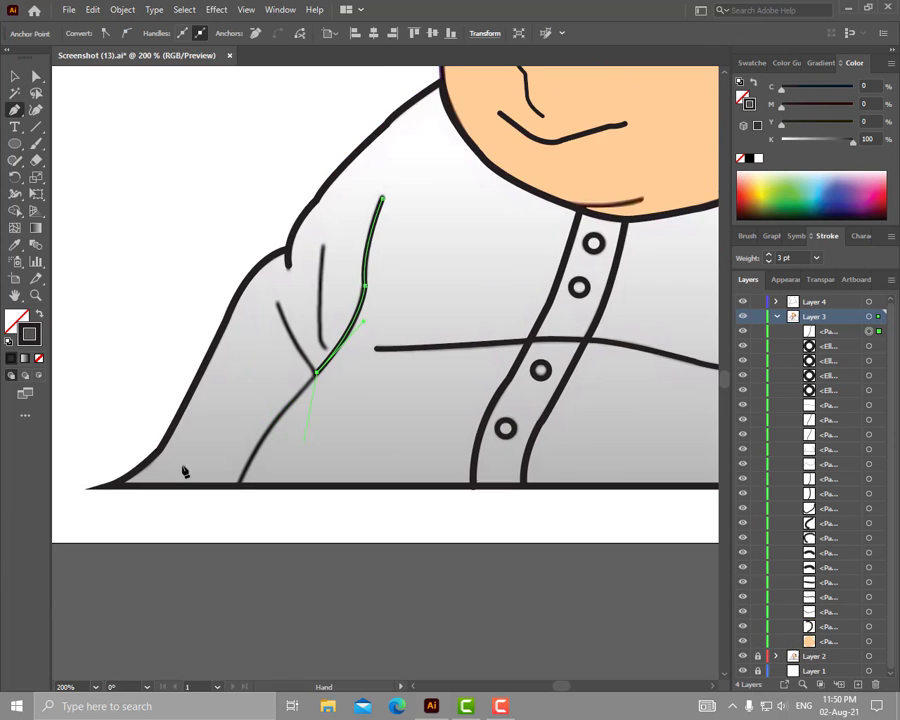
left_click_drag(240, 484, 230, 524)
scroll(324, 360, "up", 3)
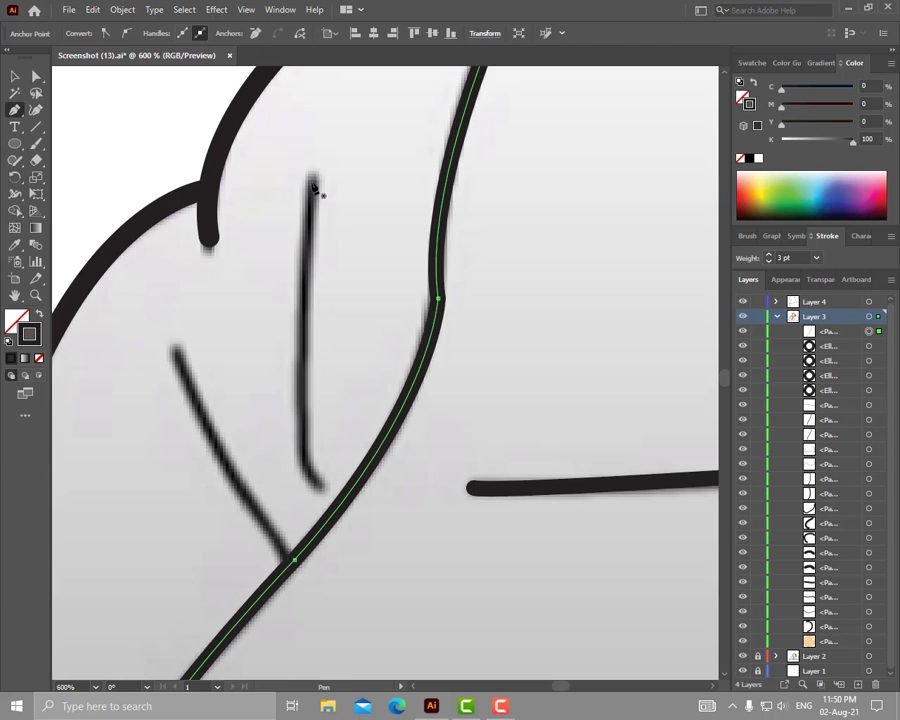
key("Escape")
left_click(312, 181)
mouse_move(298, 448)
left_mouse_down()
mouse_move(322, 487)
mouse_move(320, 480)
left_mouse_up()
scroll(240, 370, "left", 2)
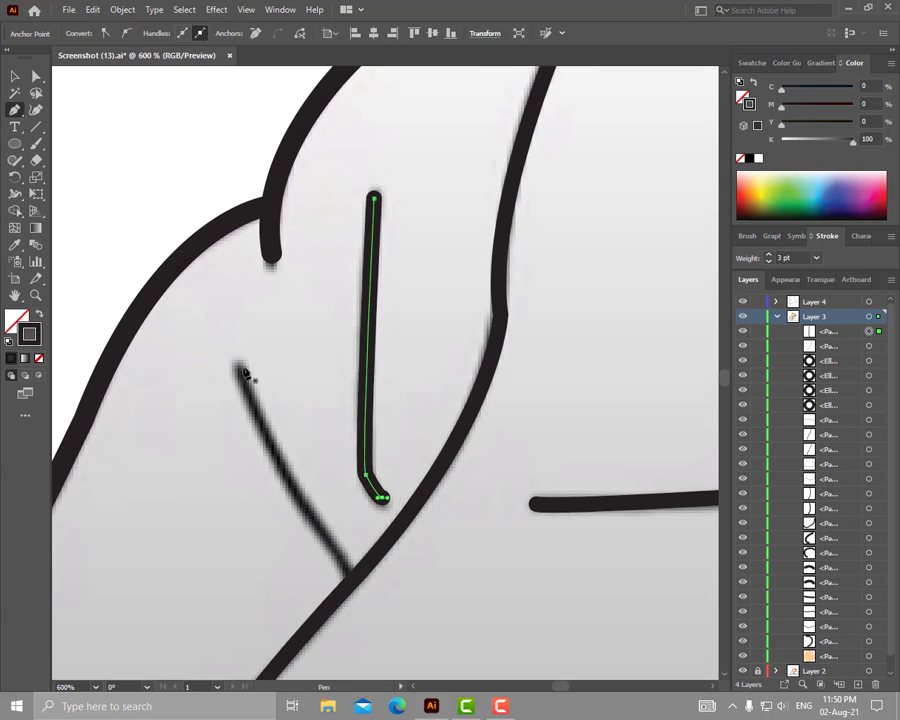
Trace another bent fold line into the left sleeve edge, then collapse Layer 3
key("Escape")
left_click(239, 370)
left_click(302, 506)
left_click_drag(349, 567, 349, 589)
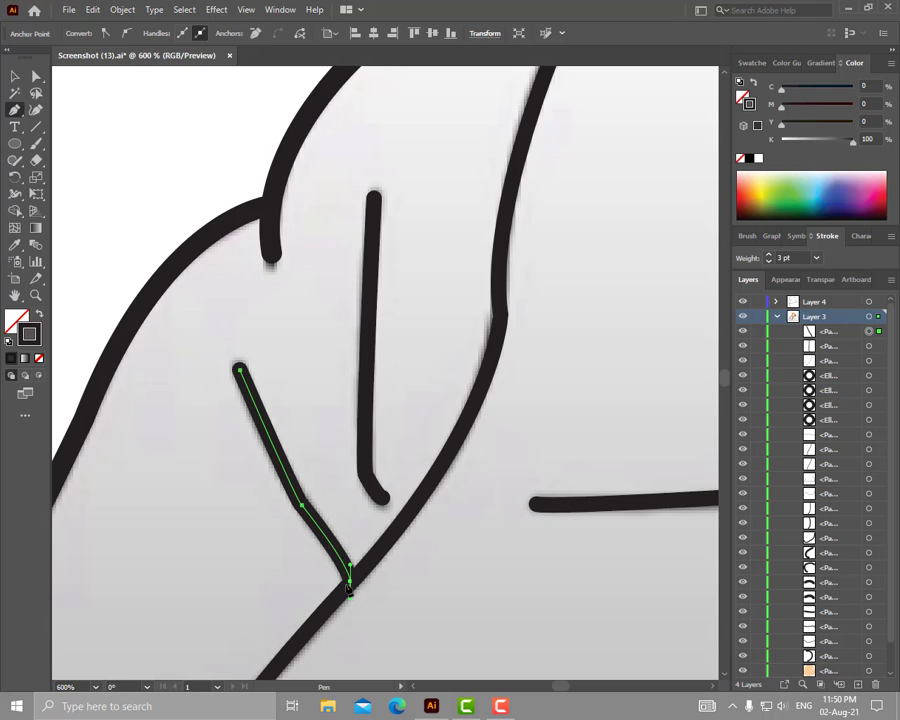
key("ctrl+1")
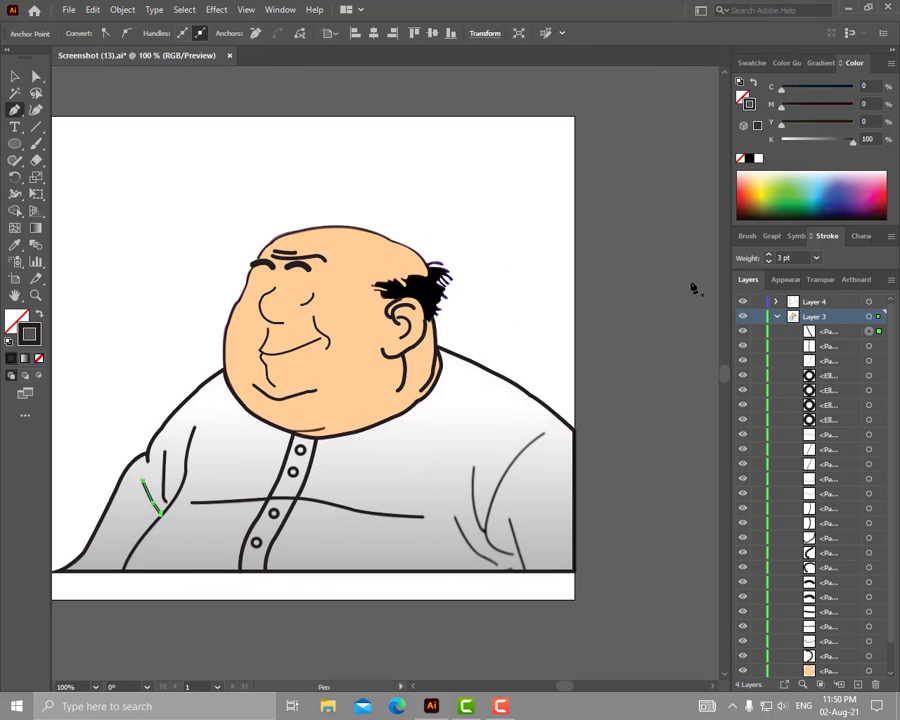
left_click(777, 316)
Delete the covering sublayer inside Layer 2's clip group to reveal the cartoon screenshot
left_click(776, 331)
left_click(787, 345)
left_click(776, 331)
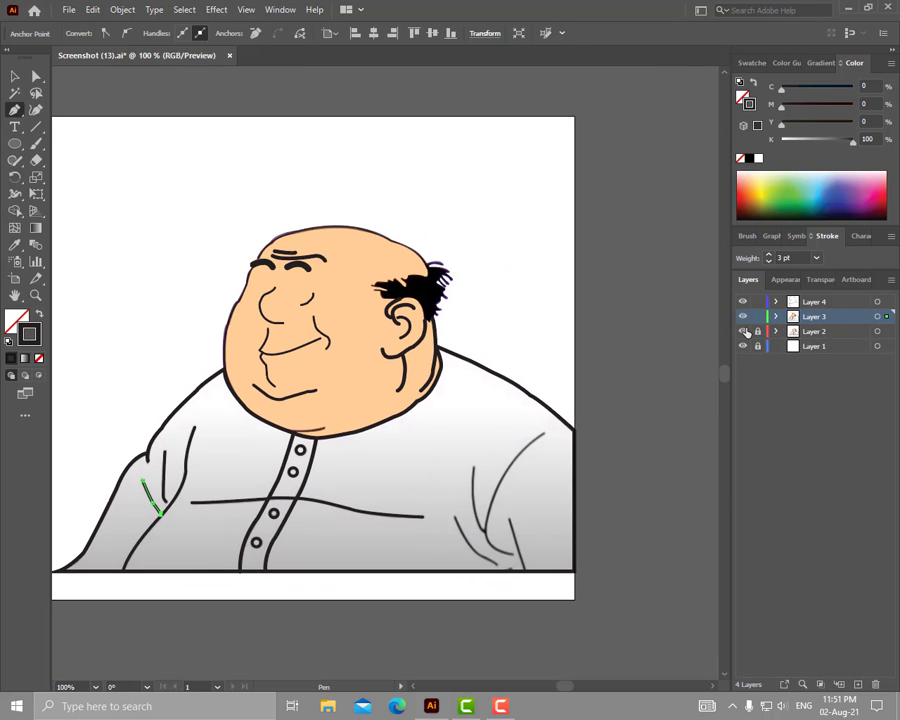
left_click(776, 316)
scroll(758, 547, "down", 3)
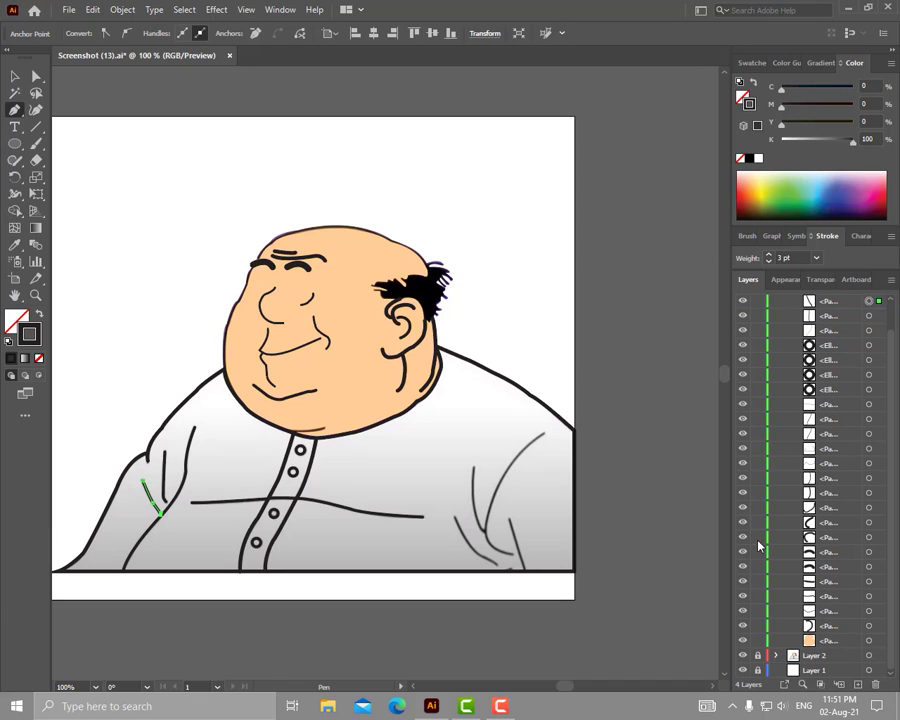
left_click(776, 655)
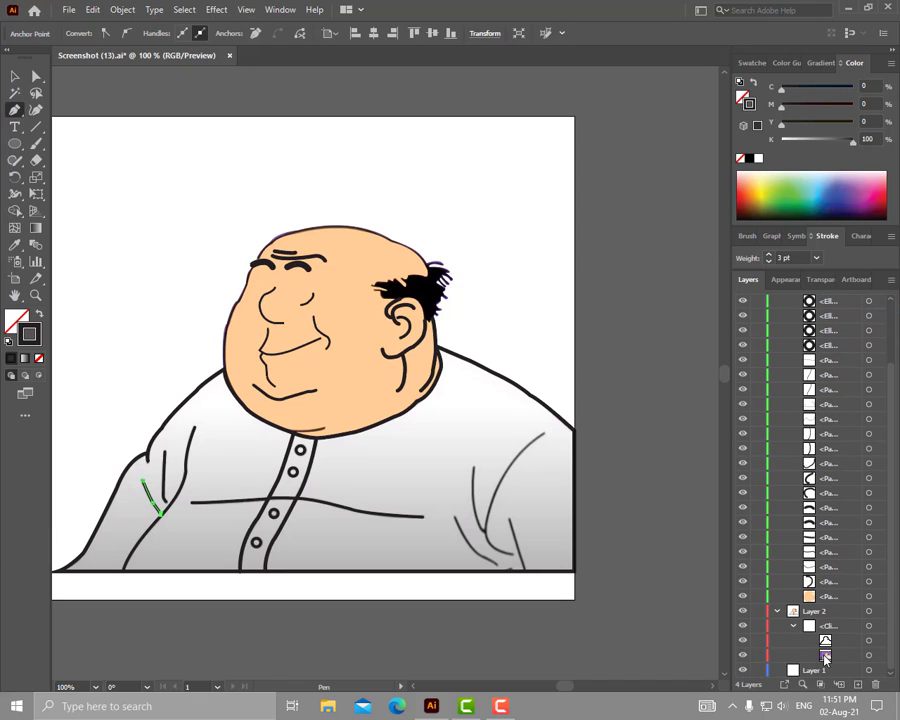
left_click(825, 655)
scroll(800, 500, "up", 5)
left_click(776, 316)
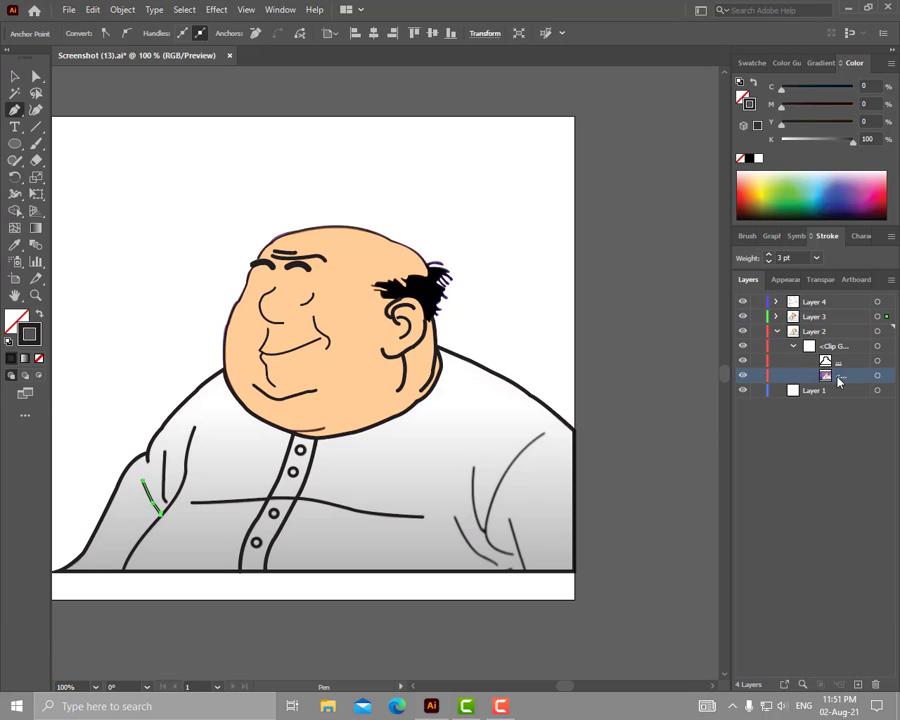
key("Delete")
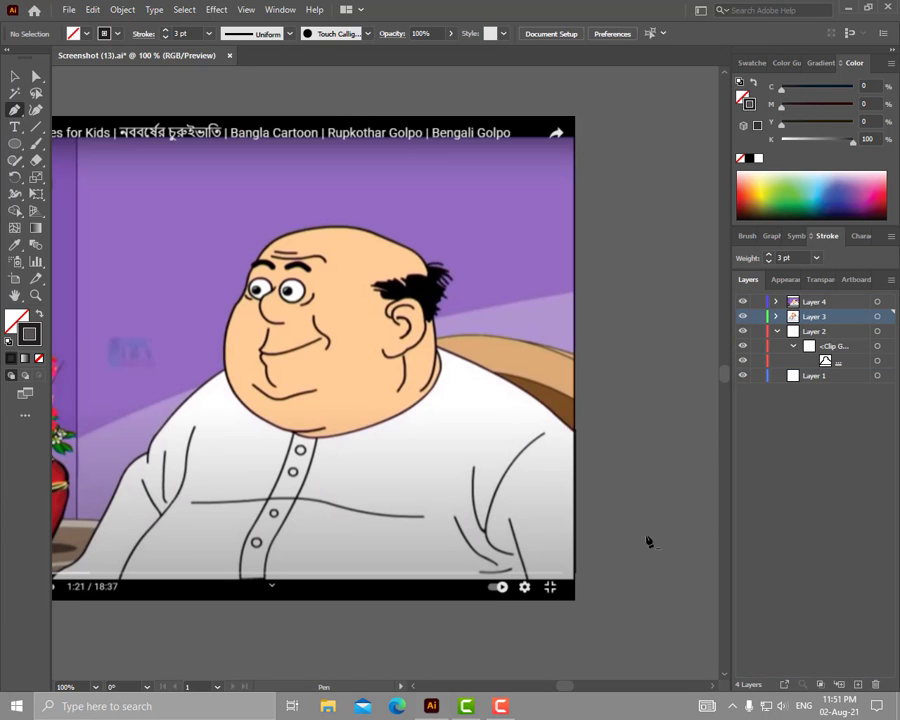
Restore the deleted cover and trace the long curved fold on the shirt's right side
key("ctrl+z")
key("ctrl+z")
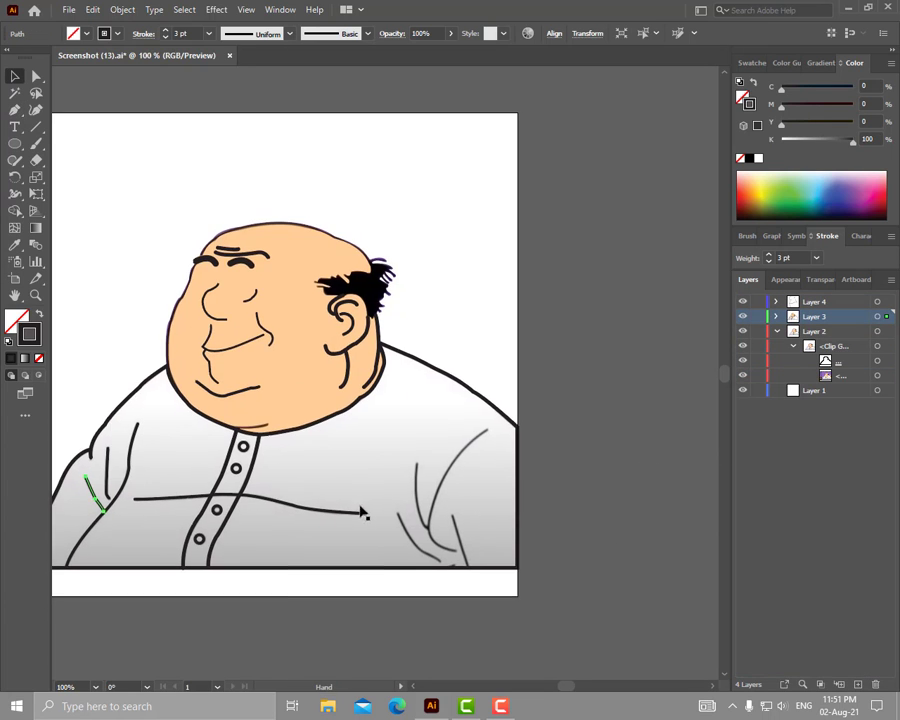
scroll(416, 462, "up", 2)
left_click(416, 462)
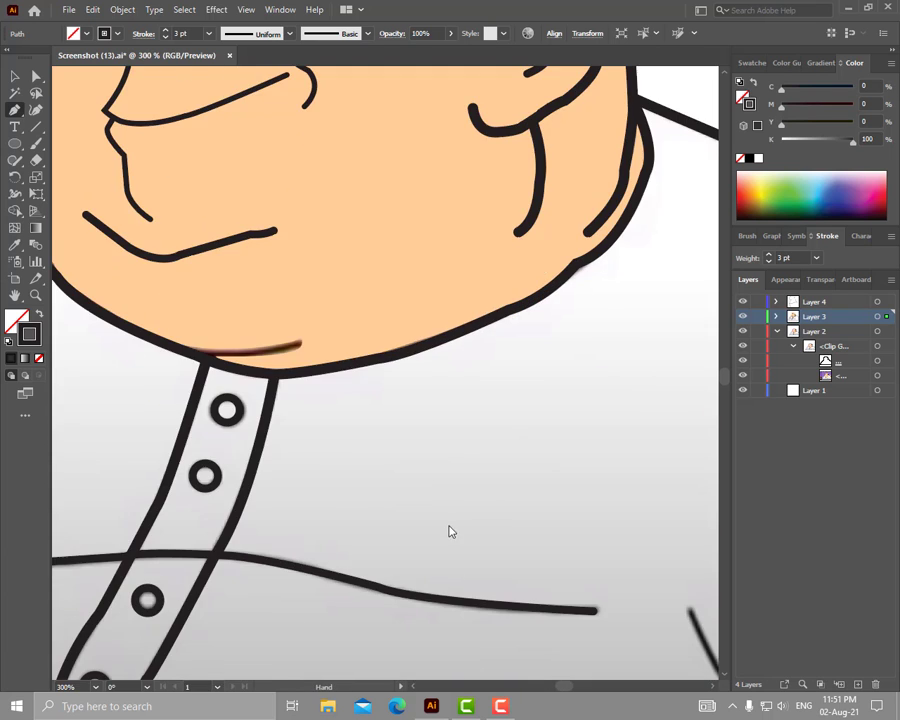
scroll(450, 526, "down", 2)
left_click_drag(472, 460, 490, 488)
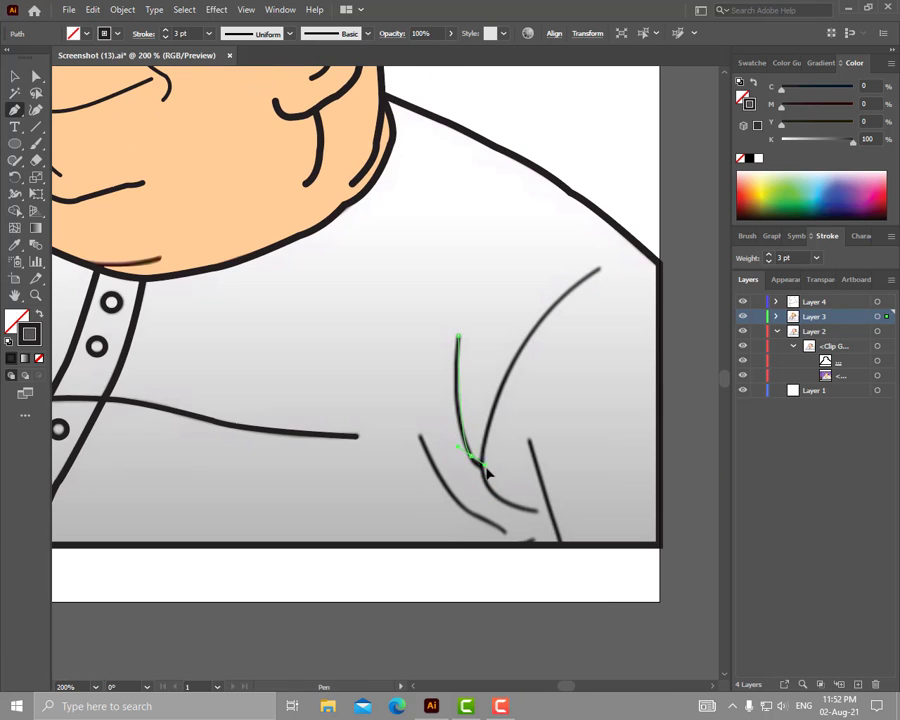
scroll(480, 460, "up", 3)
scroll(480, 460, "right", 2)
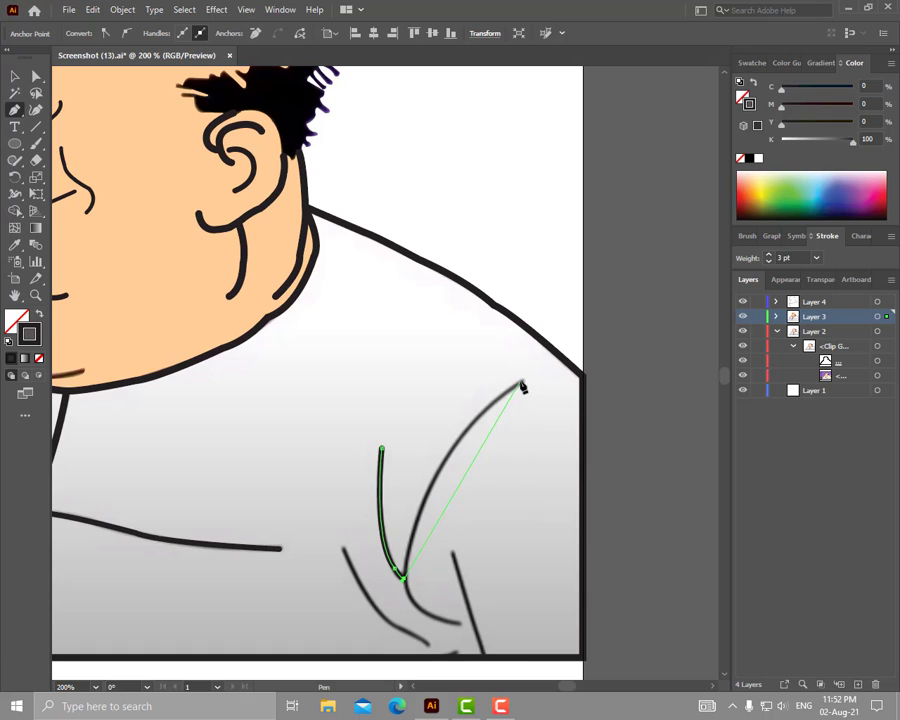
left_click_drag(521, 381, 624, 320)
scroll(624, 320, "down", 2)
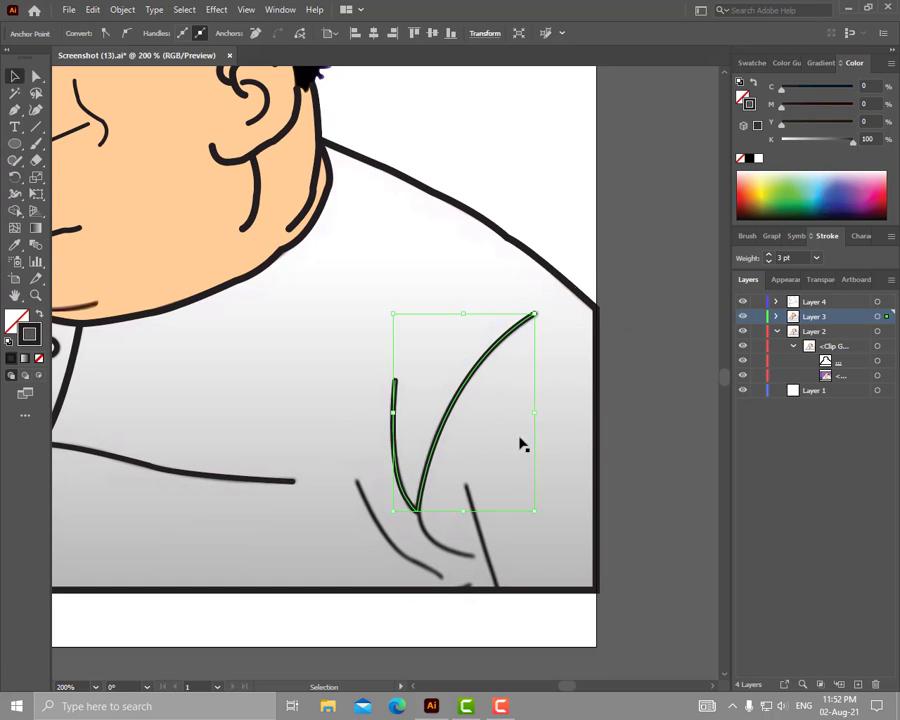
left_click(464, 486, "ctrl")
Trace a short fold line and a four-point curved fold near the shirt's bottom
left_click(465, 486)
left_click(497, 588)
left_click(464, 588, "ctrl")
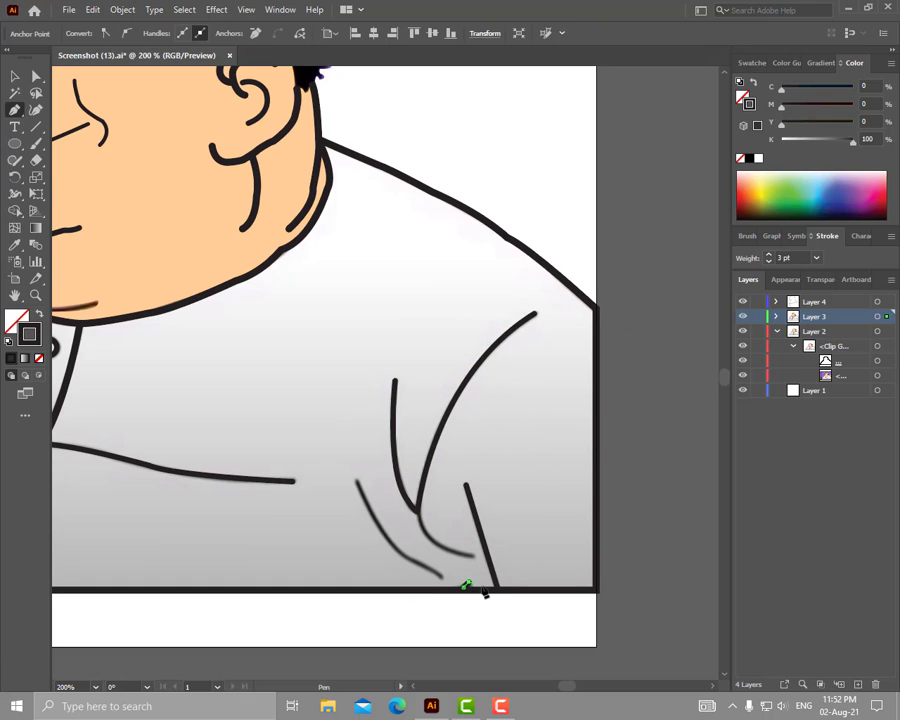
left_click(471, 553)
left_click(421, 519)
left_click(408, 467)
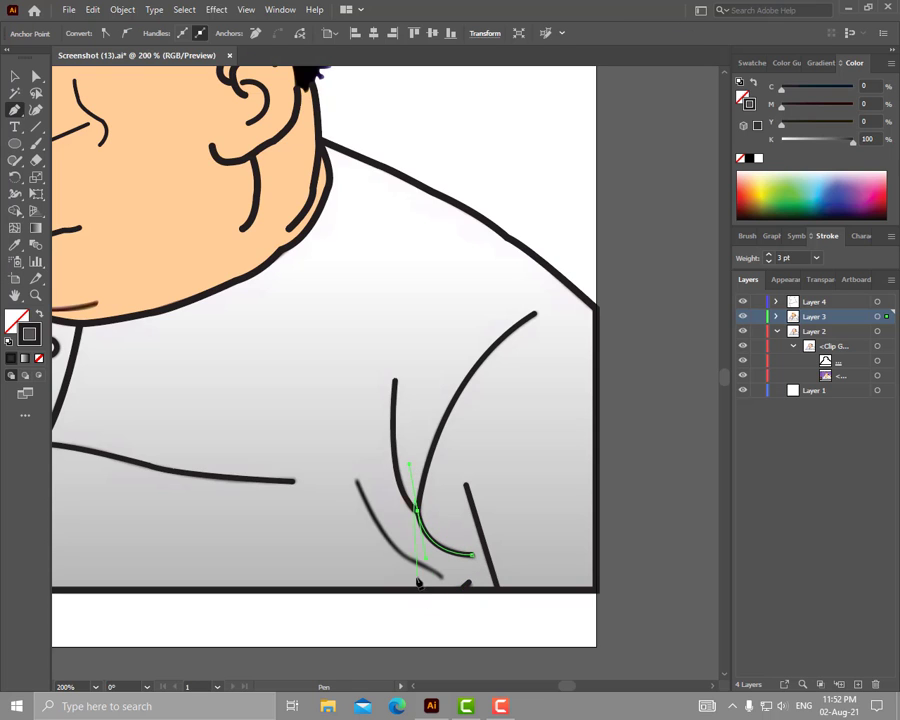
Trace a short three-point fold at the shirt's lower left, then zoom out
left_click(440, 575, "ctrl")
left_click(440, 575)
left_click(399, 557)
left_click(357, 482)
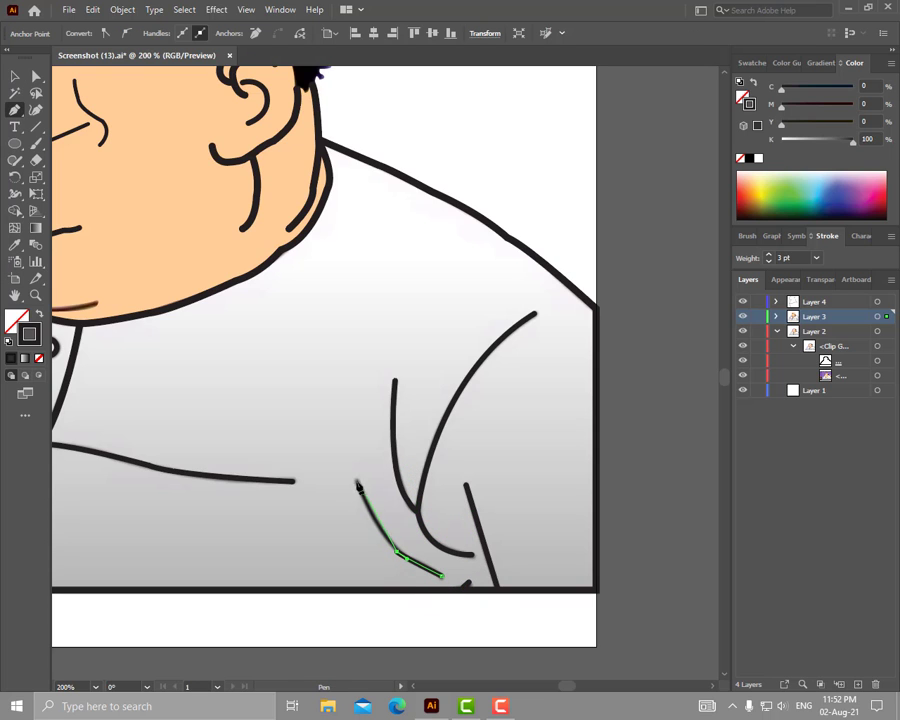
key("v")
key("ctrl+0")
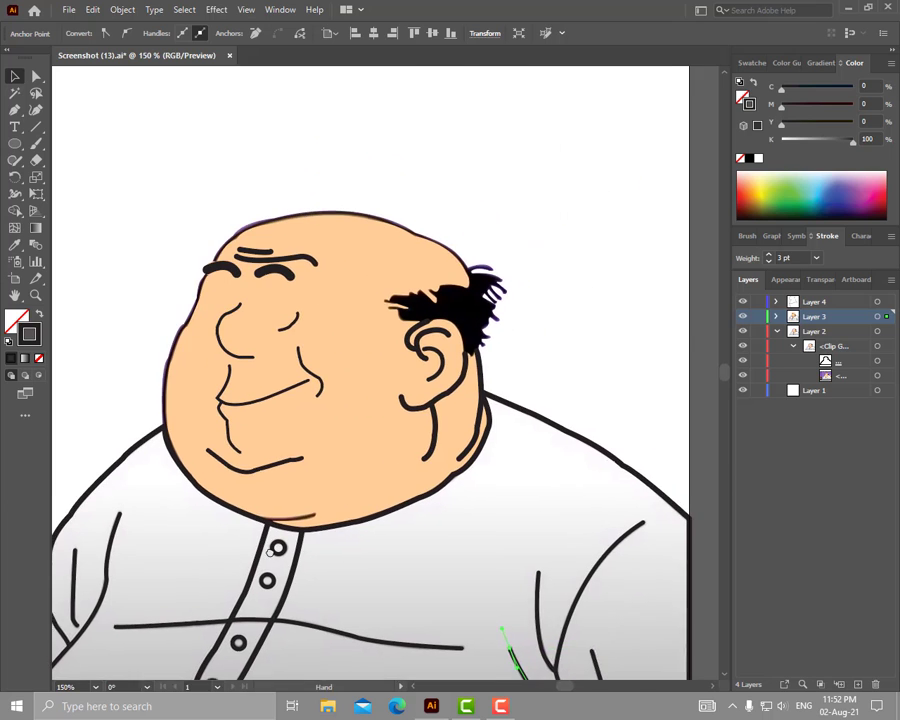
Toggle the reference image's visibility and draw a short chin line under the face
left_click(743, 301)
left_click(743, 301)
left_click(743, 301)
left_click(743, 301)
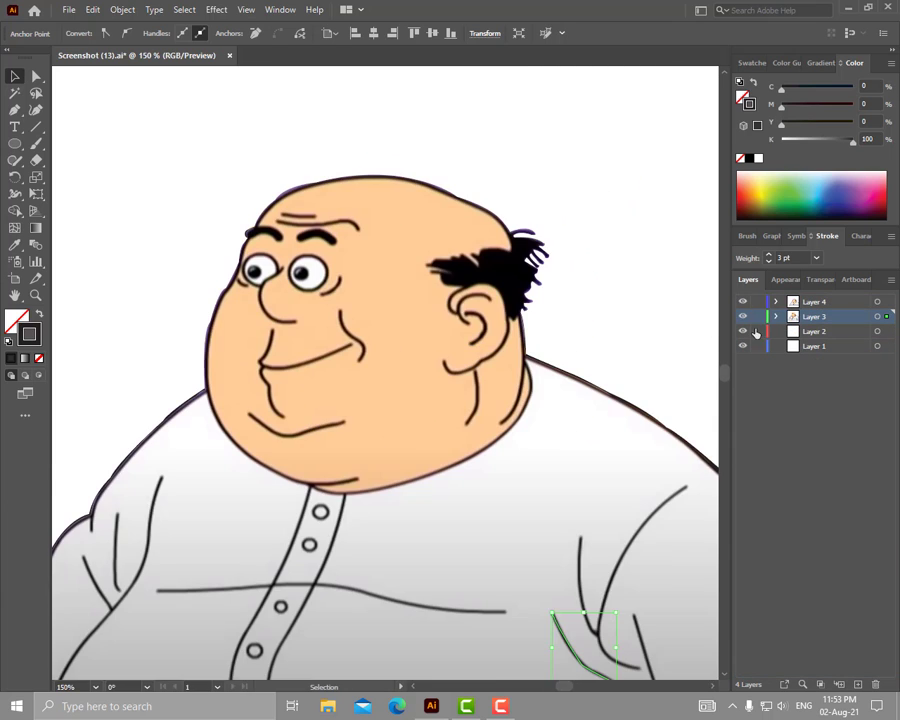
scroll(310, 480, "up", 1)
key("p")
scroll(310, 480, "up", 1)
left_click(308, 477)
left_click(404, 470)
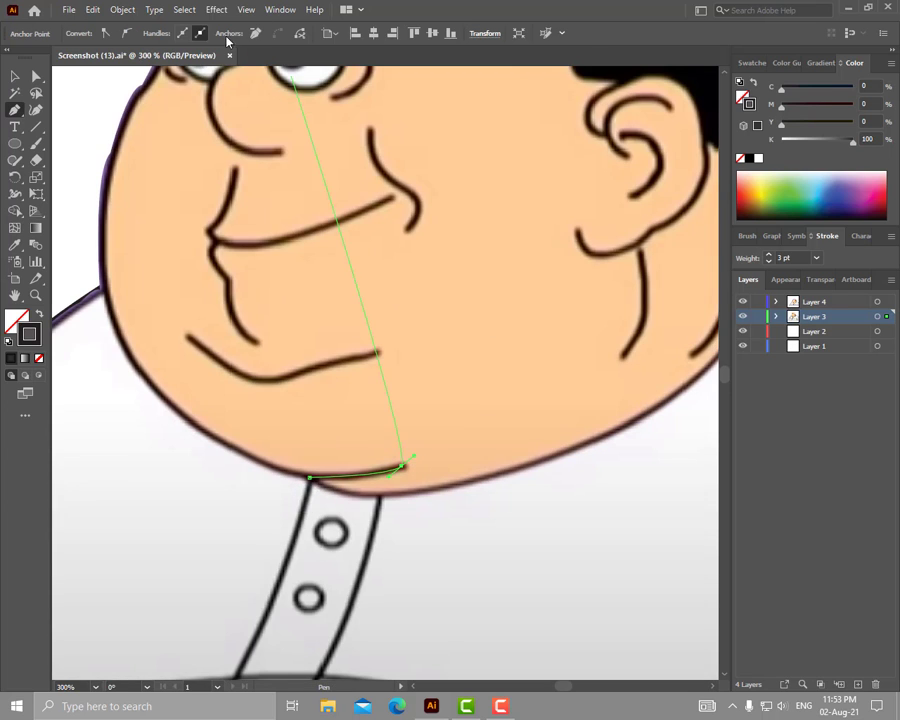
key("v")
Hide the reference image layer and zoom out to view the whole drawing
left_click(743, 317)
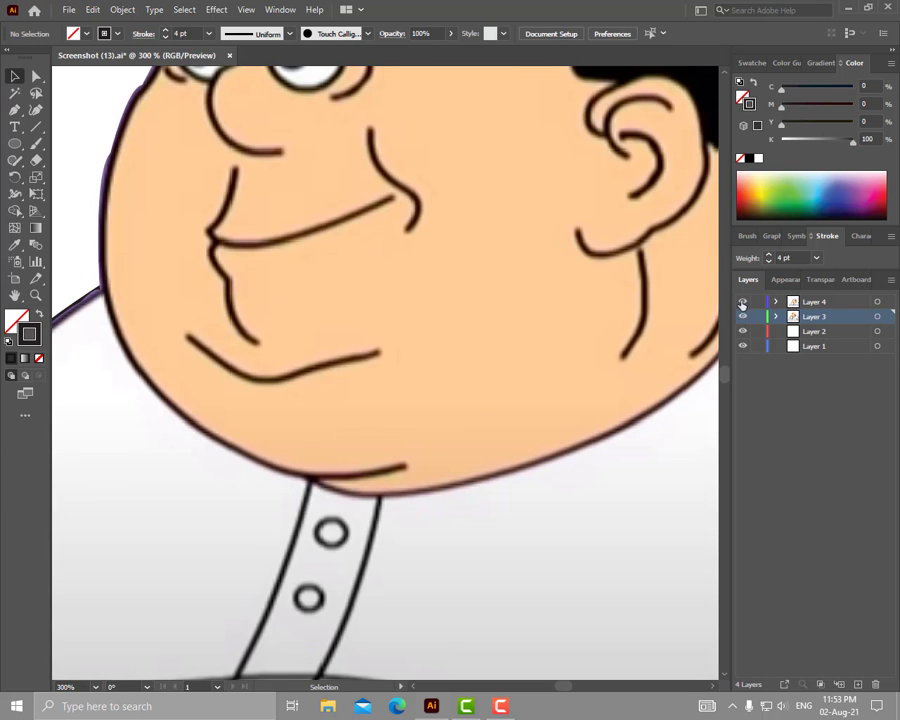
left_click(742, 301)
scroll(371, 455, "down", 1)
key("a")
left_click(371, 455)
key("ctrl+1")
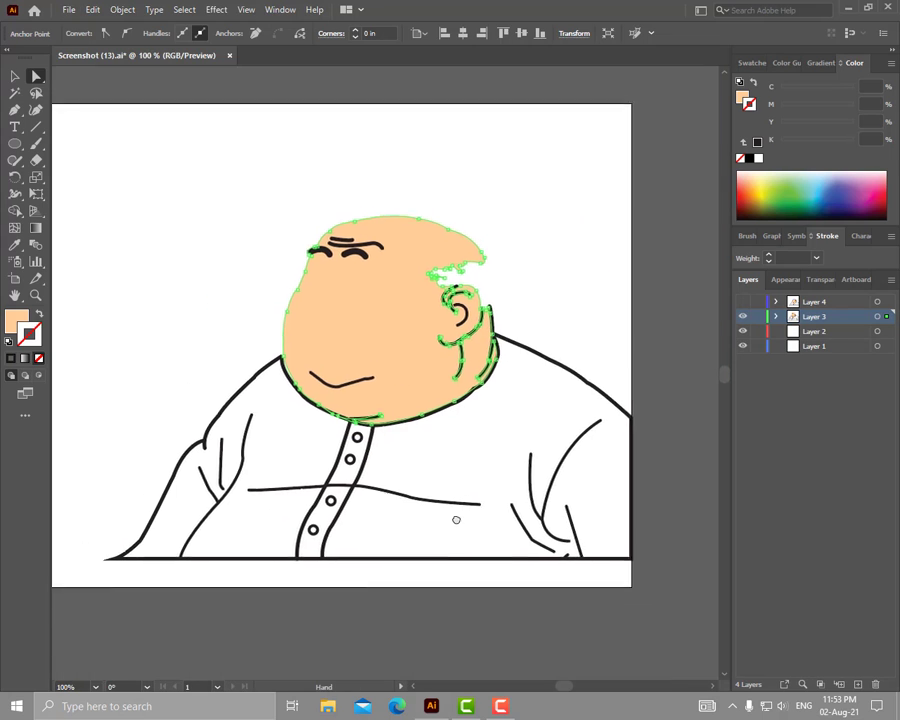
left_click_drag(456, 520, 443, 558)
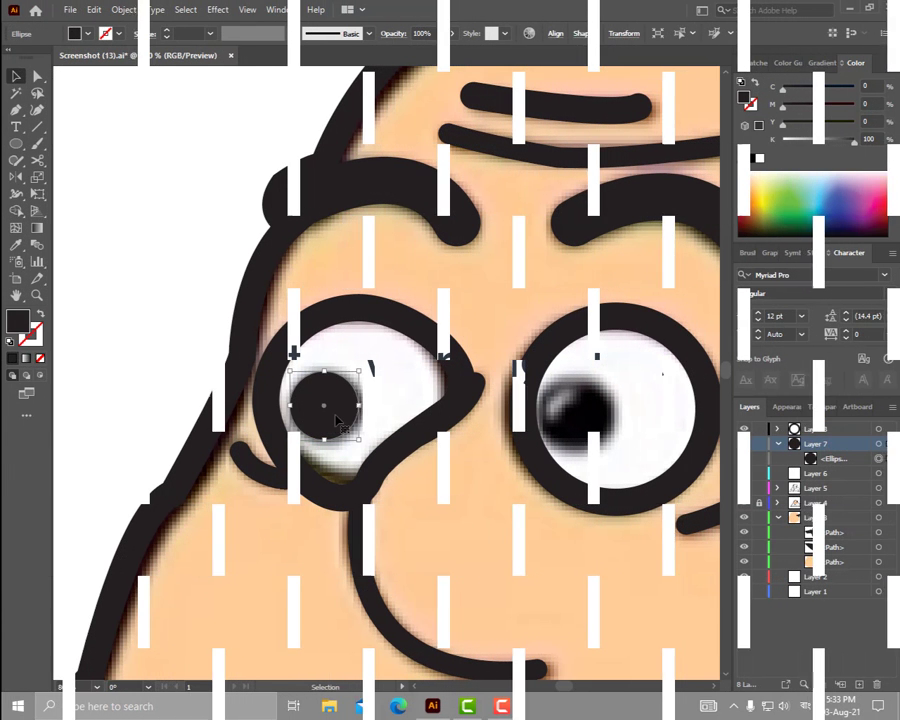
Widen the pupil ellipse by dragging its right side outward
scroll(336, 405, "up", 1)
scroll(330, 400, "up", 1)
scroll(340, 400, "up", 1)
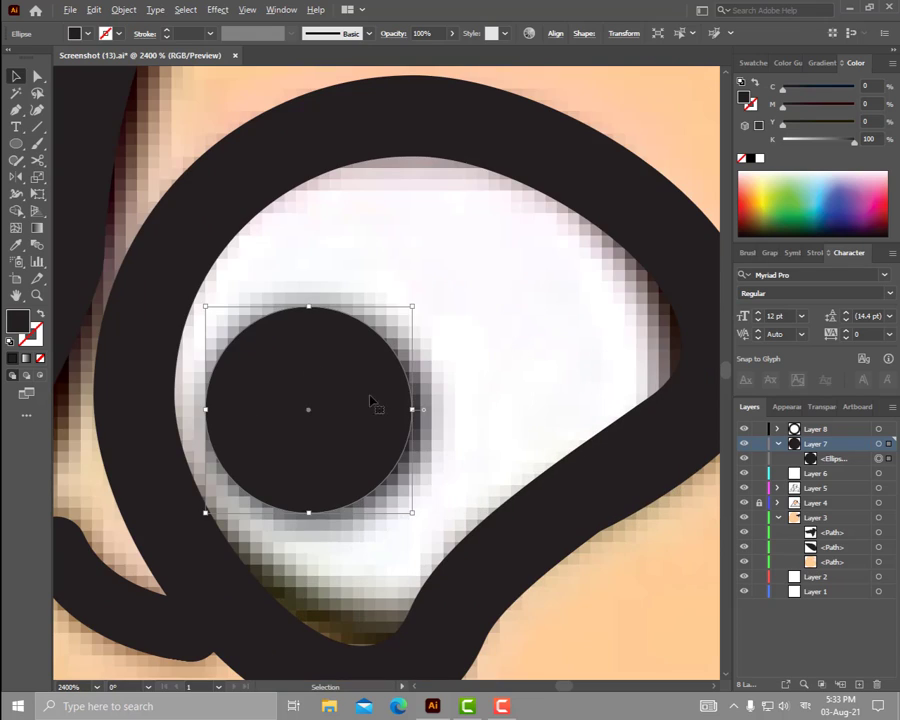
key("a")
left_click_drag(412, 411, 432, 412)
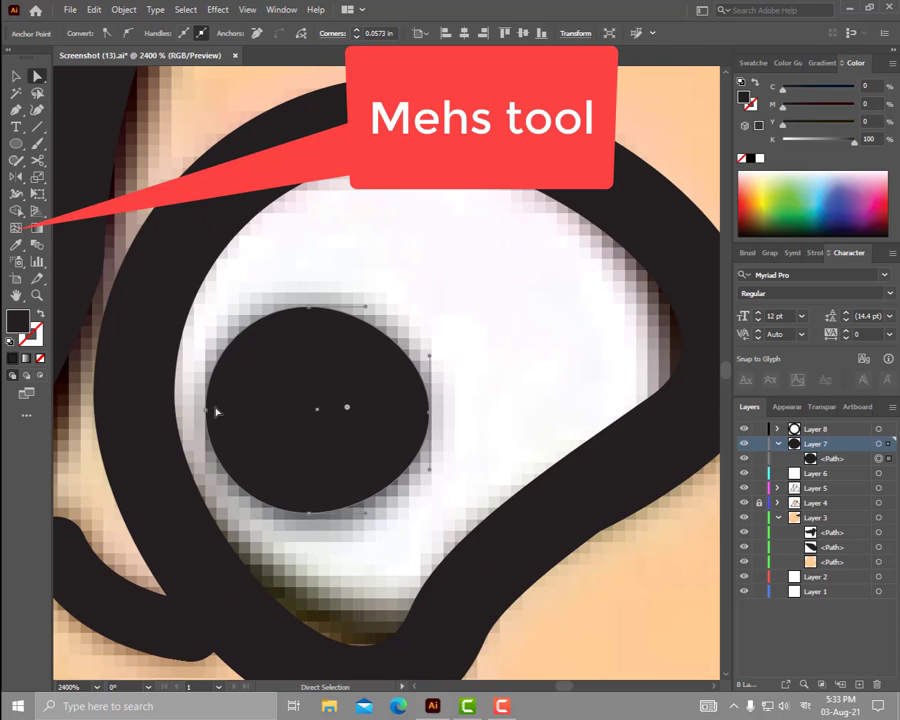
Convert the pupil into a gradient mesh with points in its upper-left area
key("u")
left_click(255, 363)
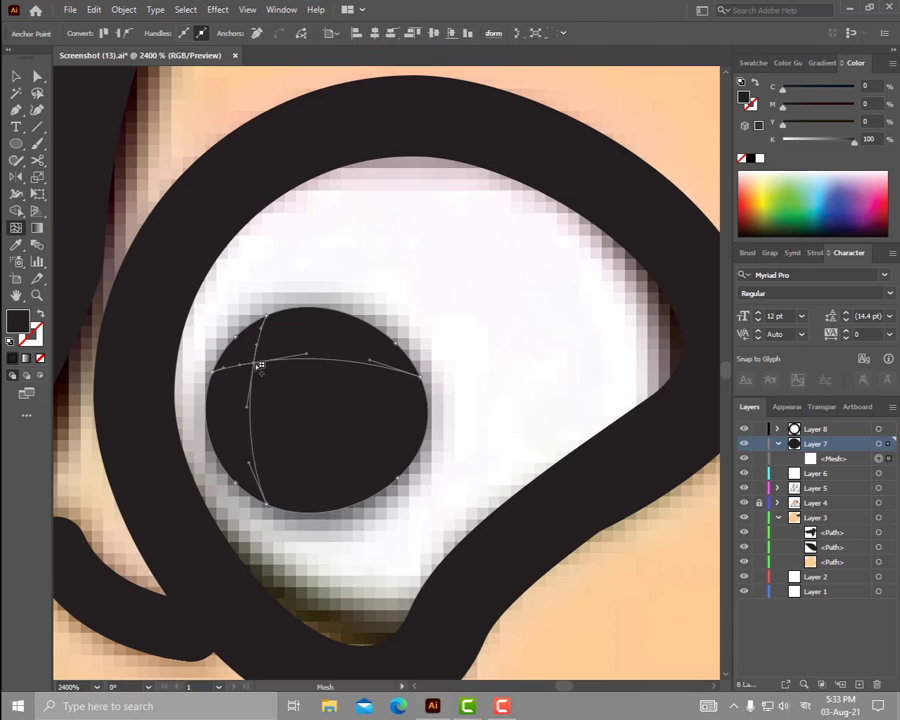
left_click(273, 366)
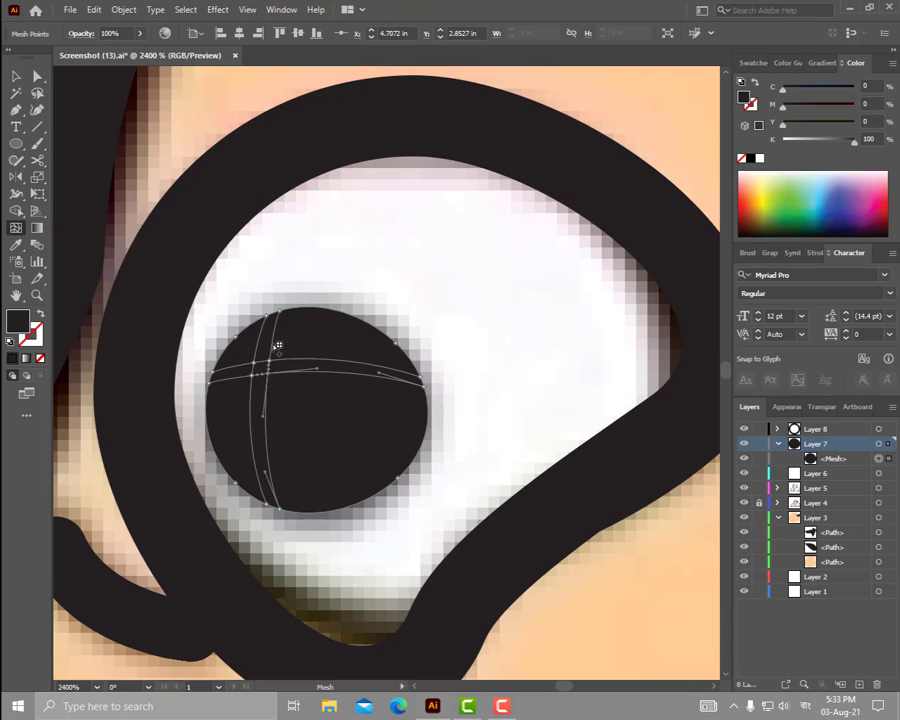
left_click(247, 353)
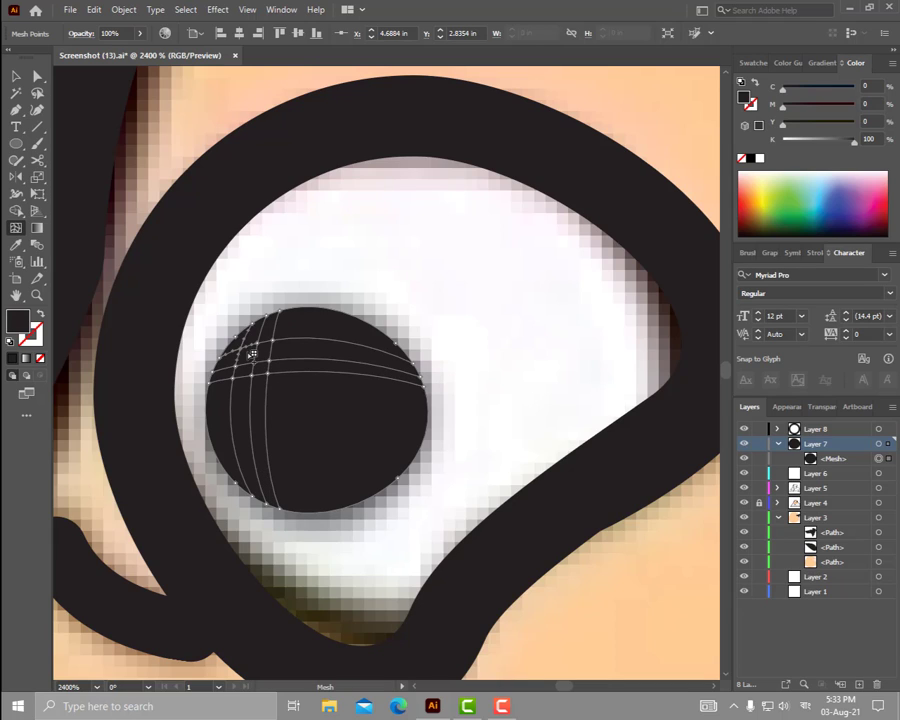
key("ctrl+z")
left_click(254, 356)
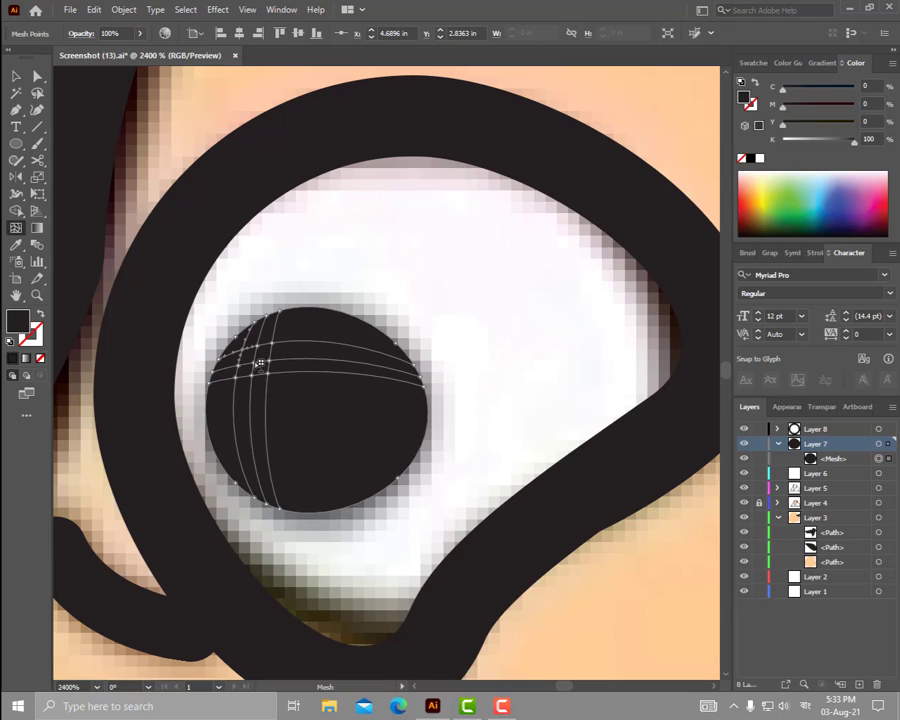
Select two upper-left mesh points on the pupil and fill them white
key("a")
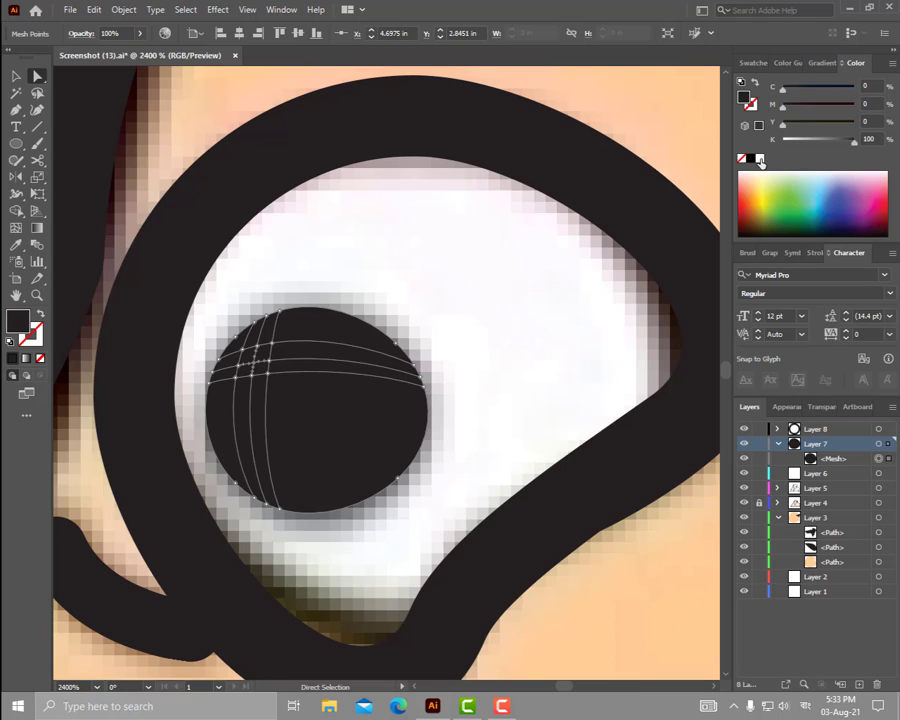
left_click(760, 159)
left_click(761, 159)
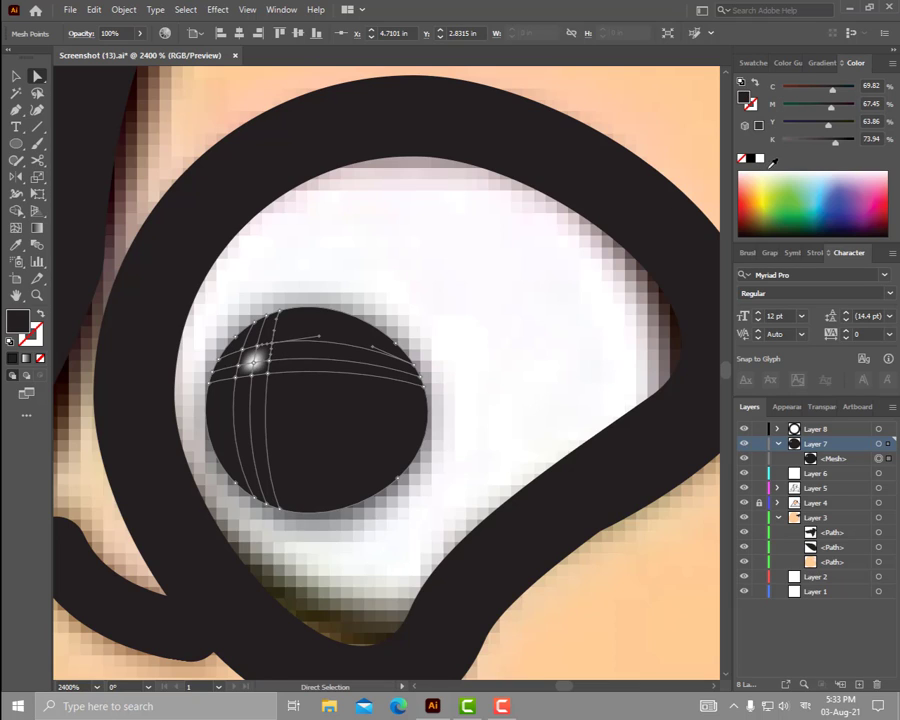
left_click(761, 159)
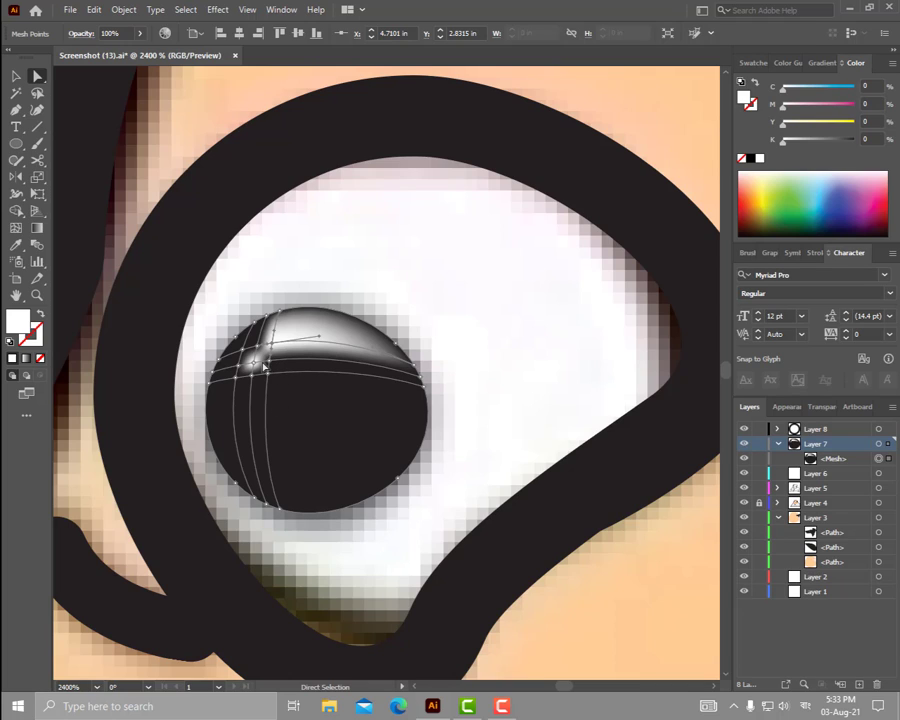
key("ctrl+z")
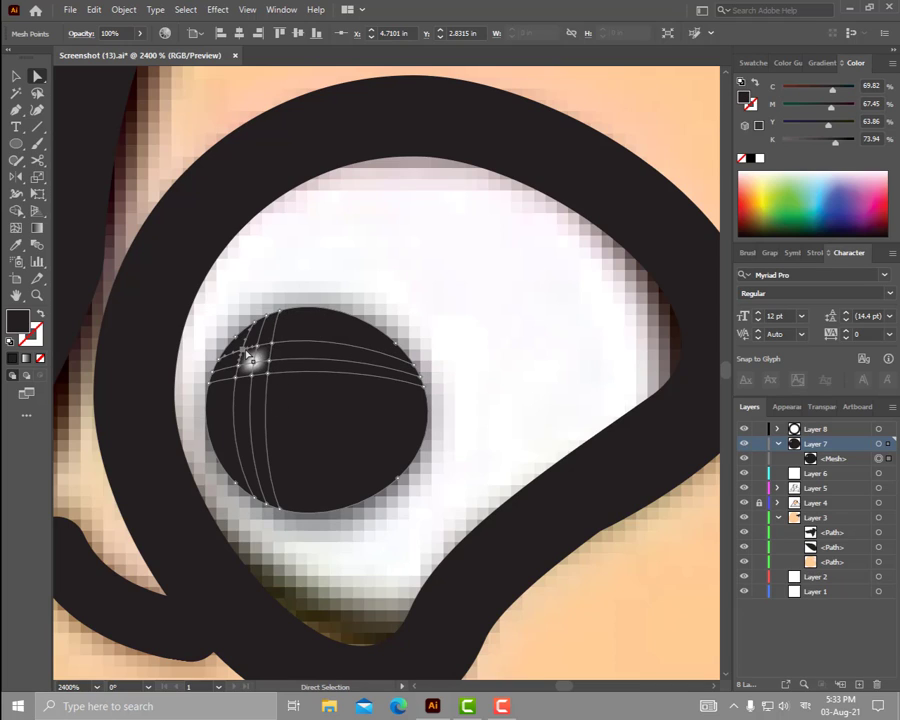
left_click(760, 160)
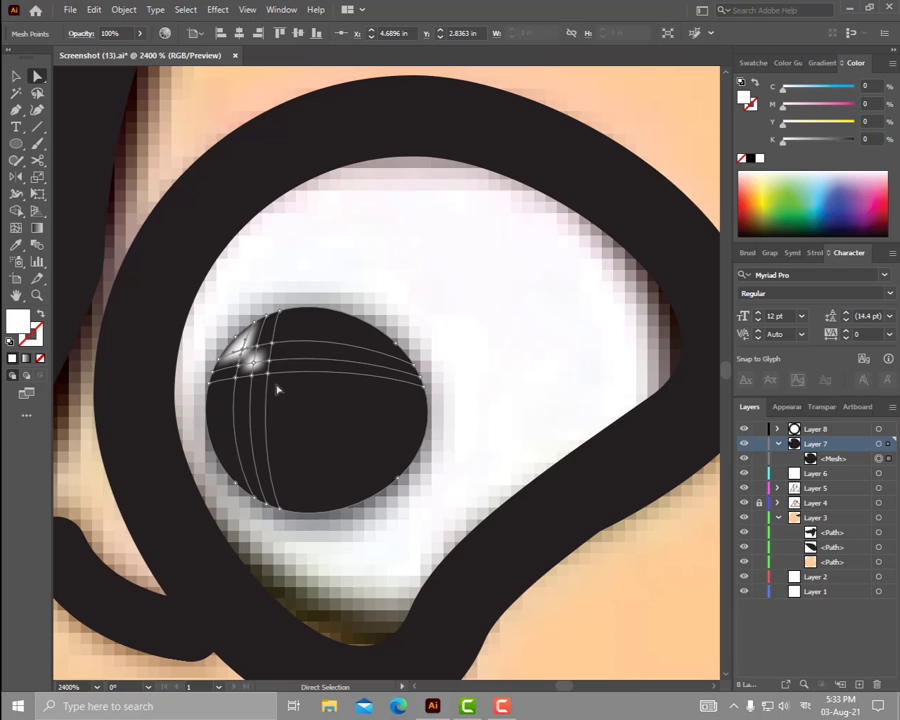
left_click(254, 360, "shift")
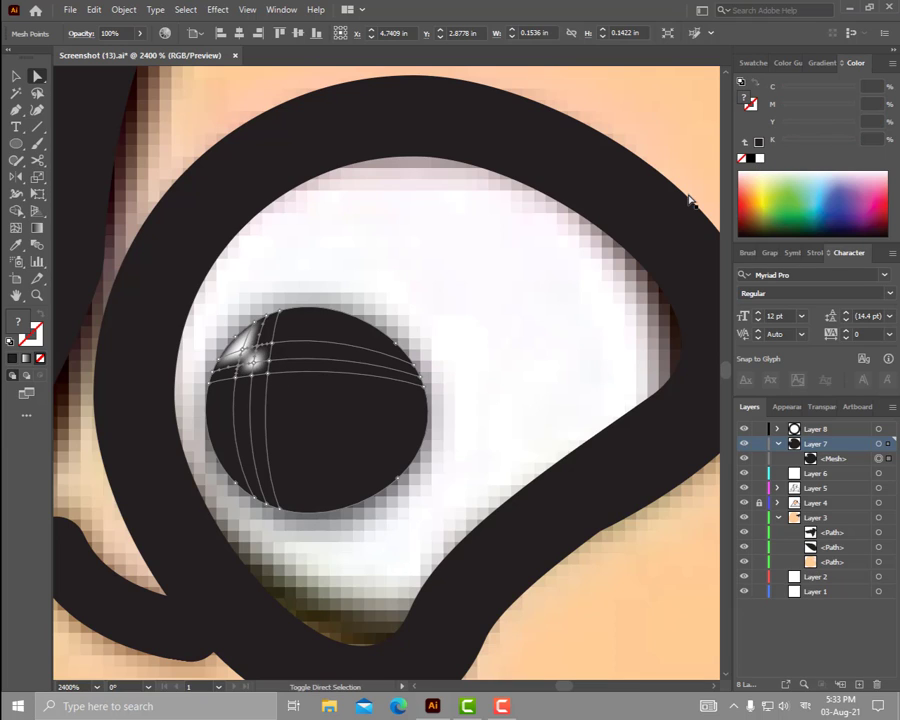
left_click(740, 189)
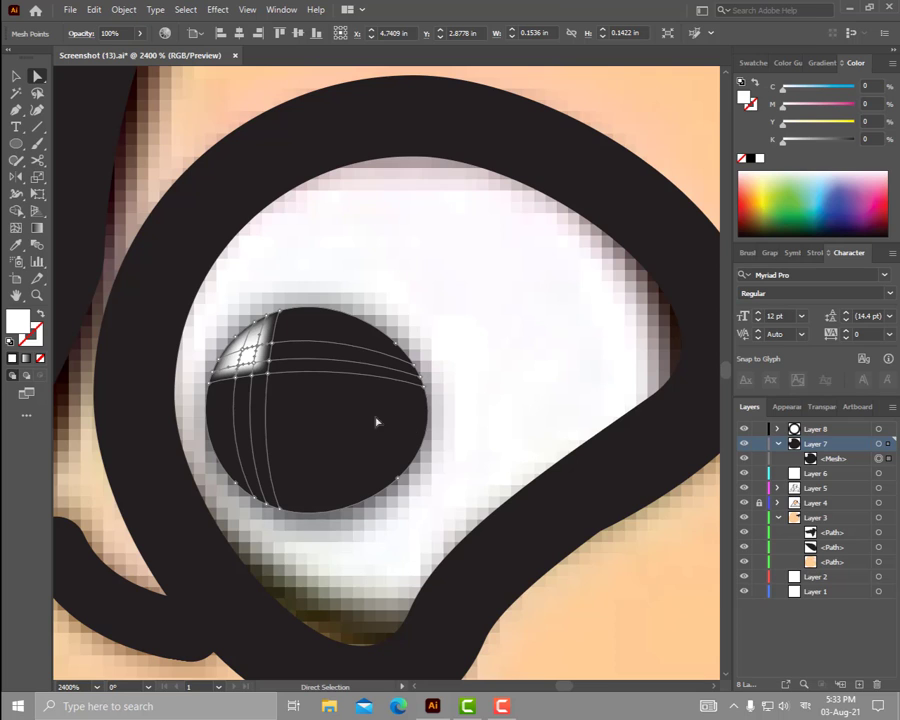
Reselect the pupil's upper-left mesh points and colour them white
key("v")
scroll(542, 458, "down", 3)
scroll(460, 430, "down", 2)
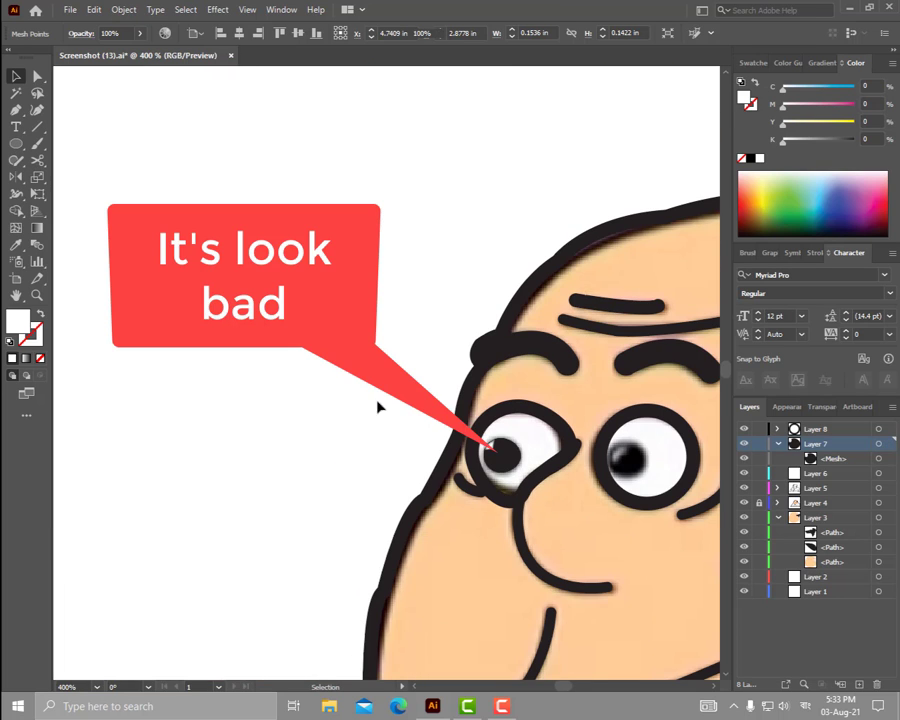
left_click(376, 404)
scroll(546, 498, "right", 3)
scroll(468, 470, "down", 2)
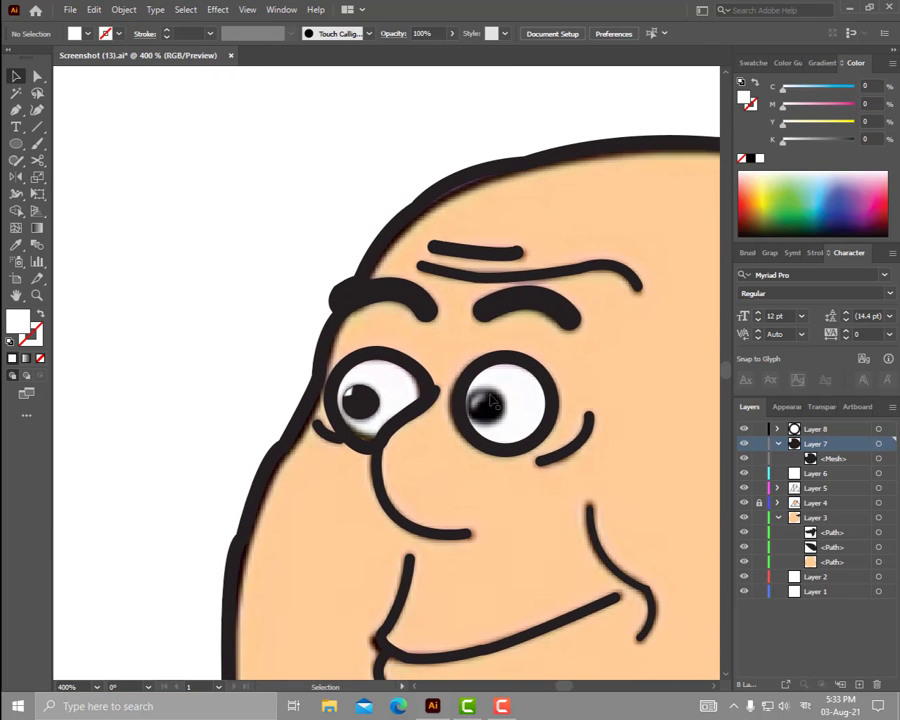
scroll(390, 405, "up", 5)
scroll(367, 394, "up", 1)
key("a")
left_click(275, 378)
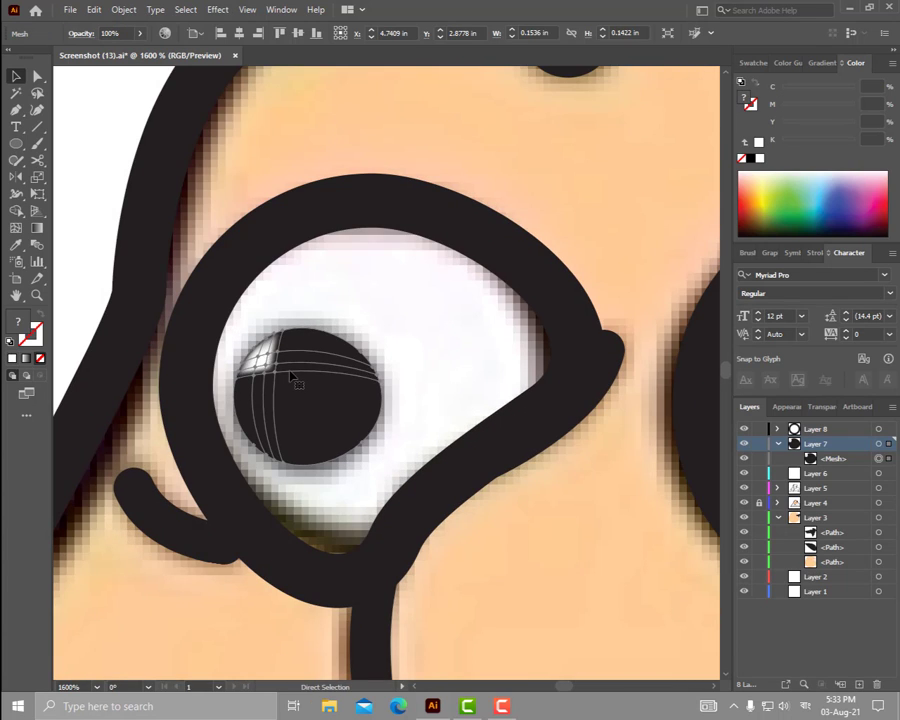
key("v")
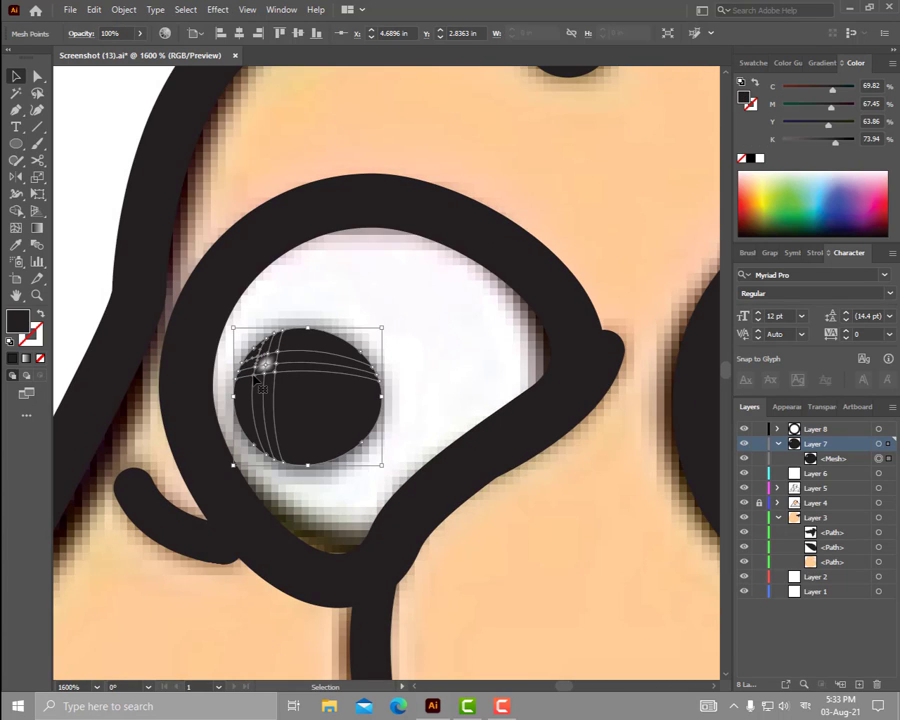
key("a")
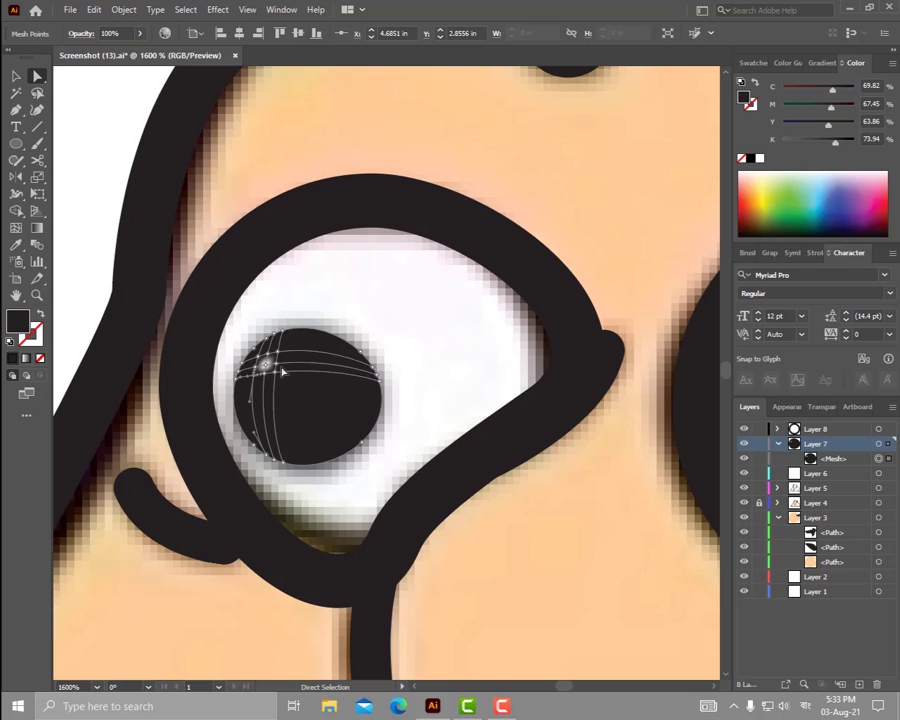
left_click(277, 355)
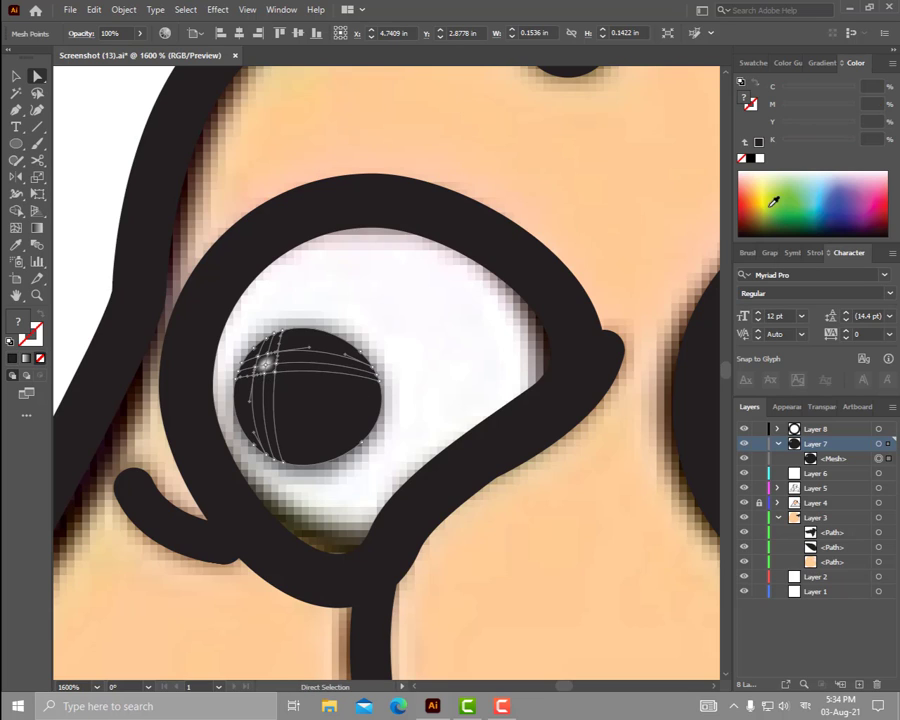
left_click(761, 159)
Marquee the mesh points around the highlight and set their fill back to black
scroll(556, 450, "right", 1)
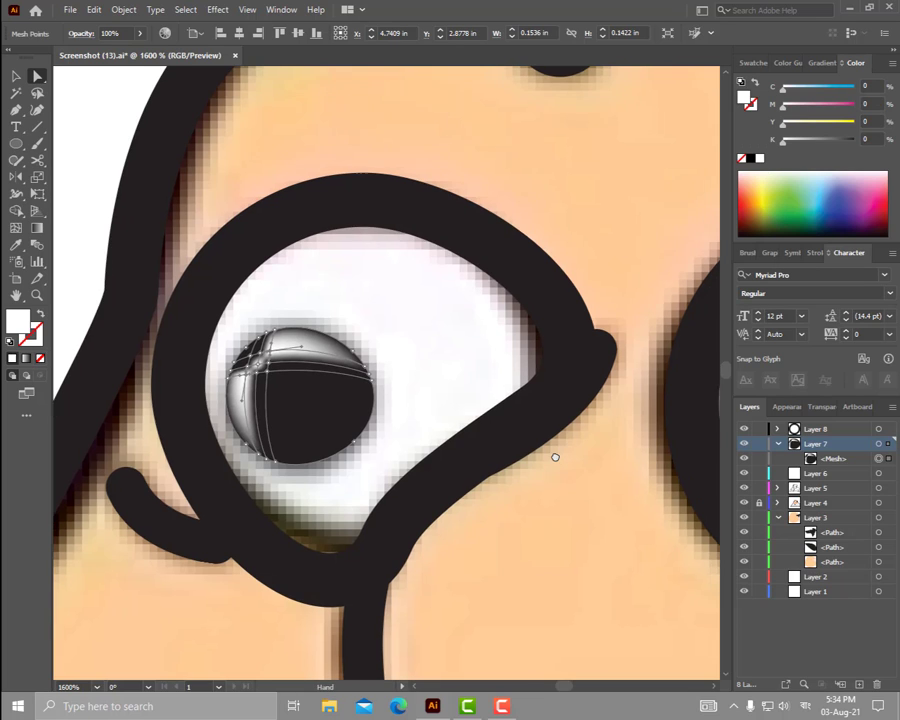
key("u")
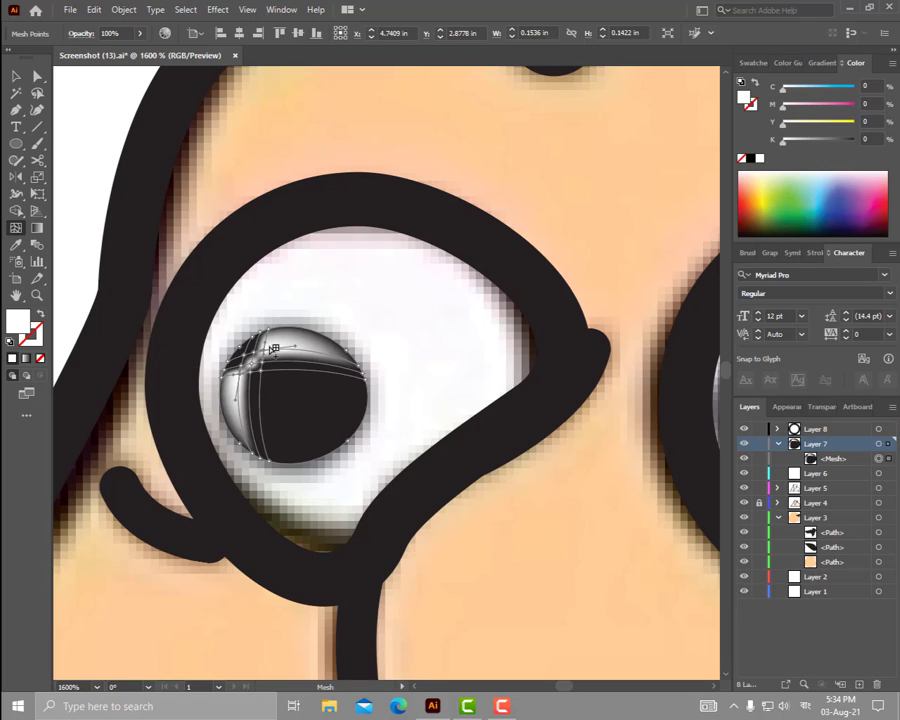
left_click(273, 349)
left_click_drag(200, 260, 280, 375)
key("v")
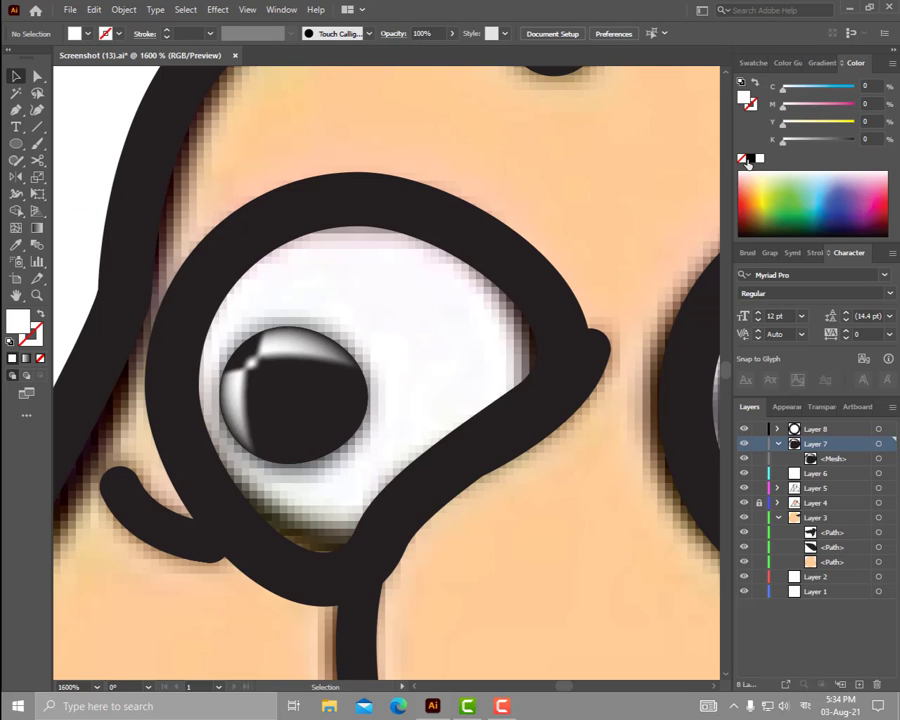
left_click(750, 158)
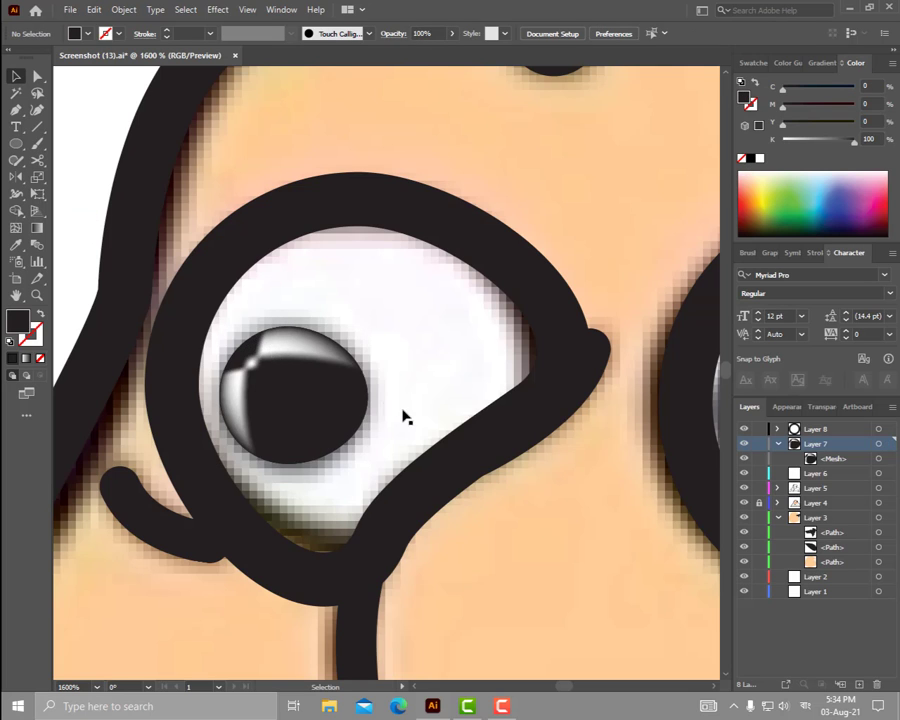
key("u")
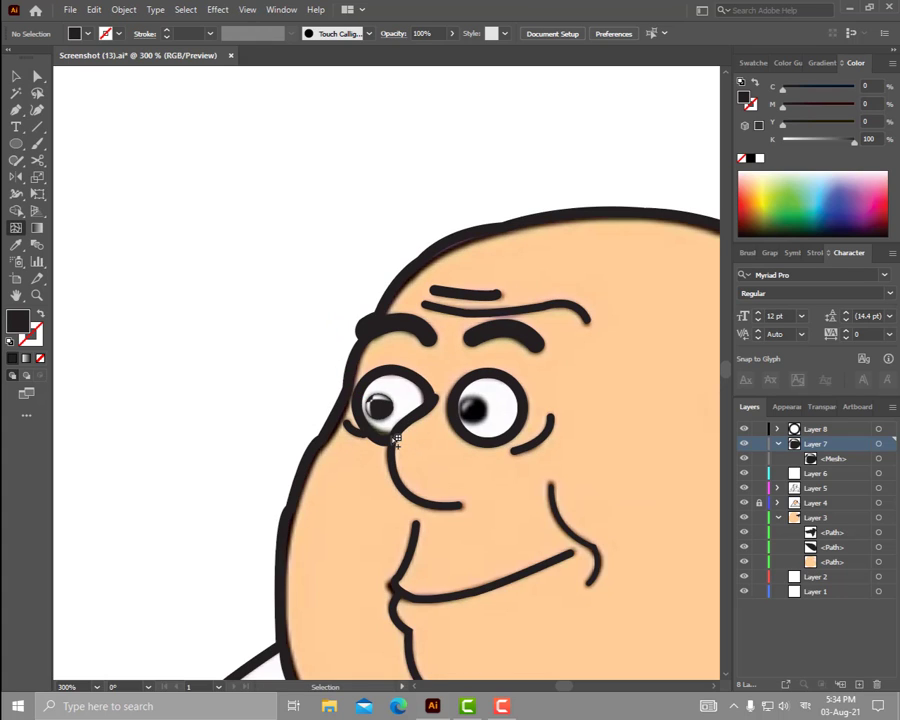
scroll(380, 403, "up", 6)
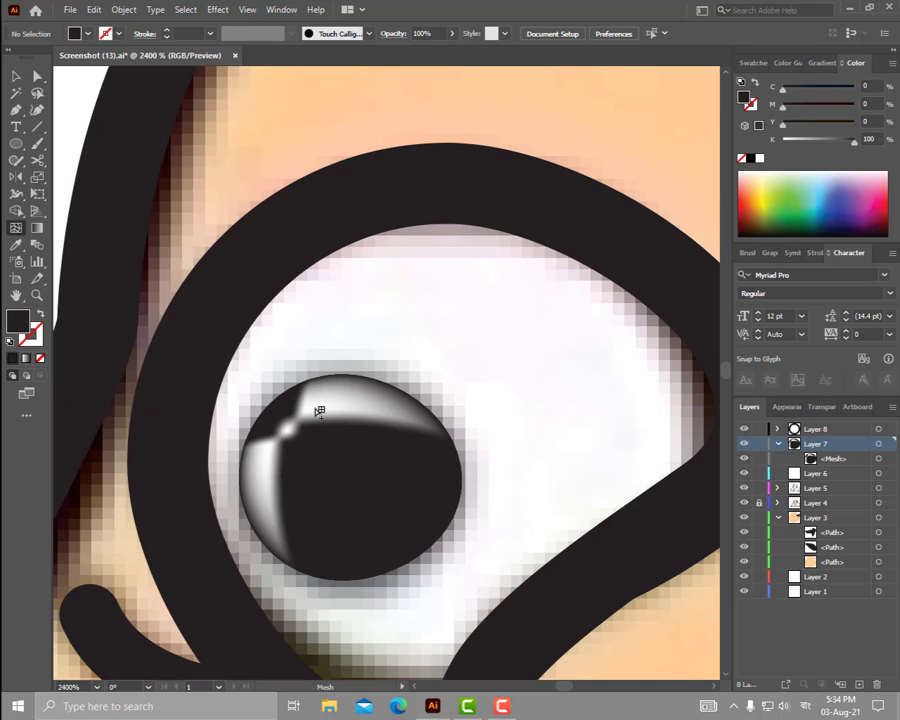
left_click(317, 410)
key("ctrl+shift+a")
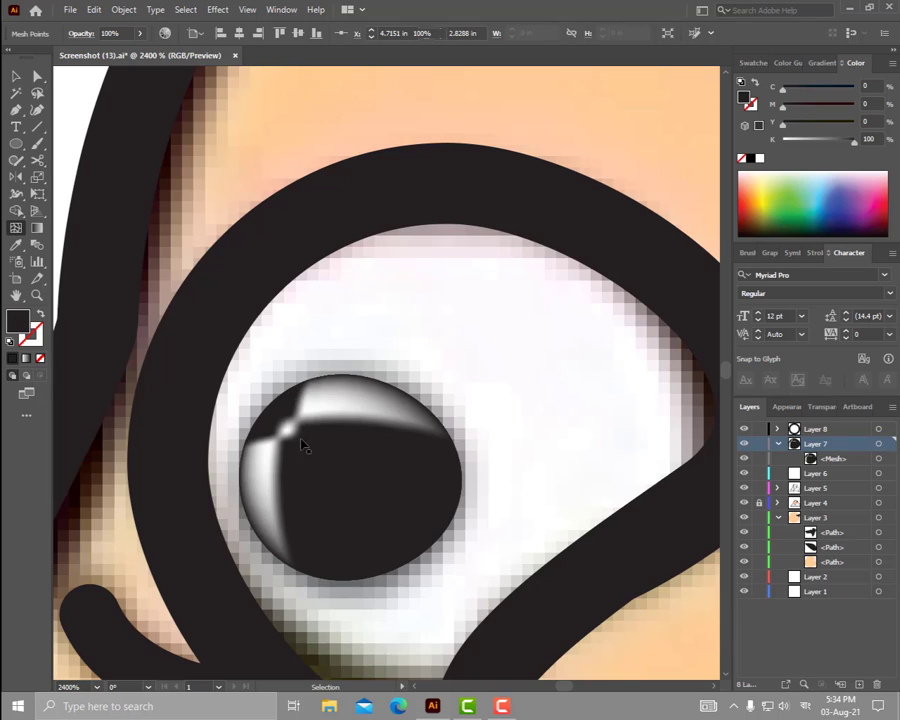
Add two mesh points near the highlight and blacken the points along its vertical line
left_click(311, 405)
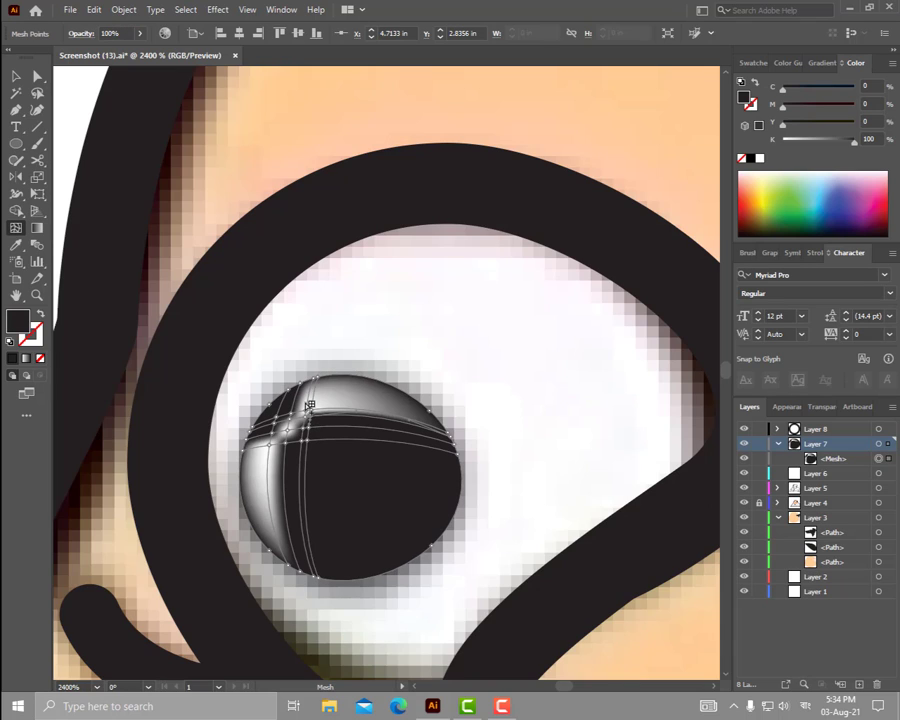
left_click(306, 408)
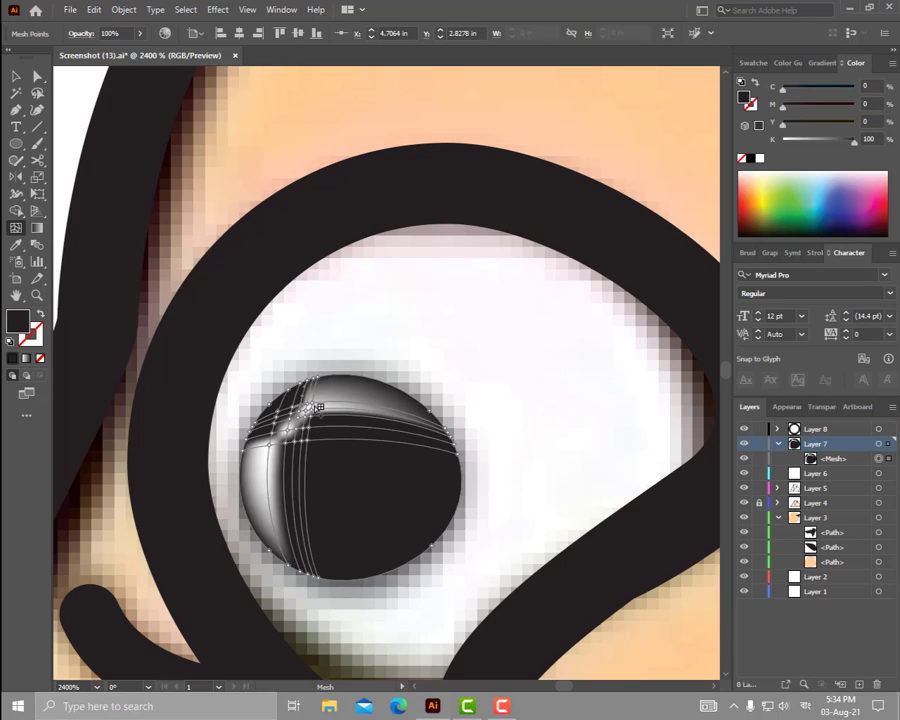
left_click_drag(299, 494, 304, 449)
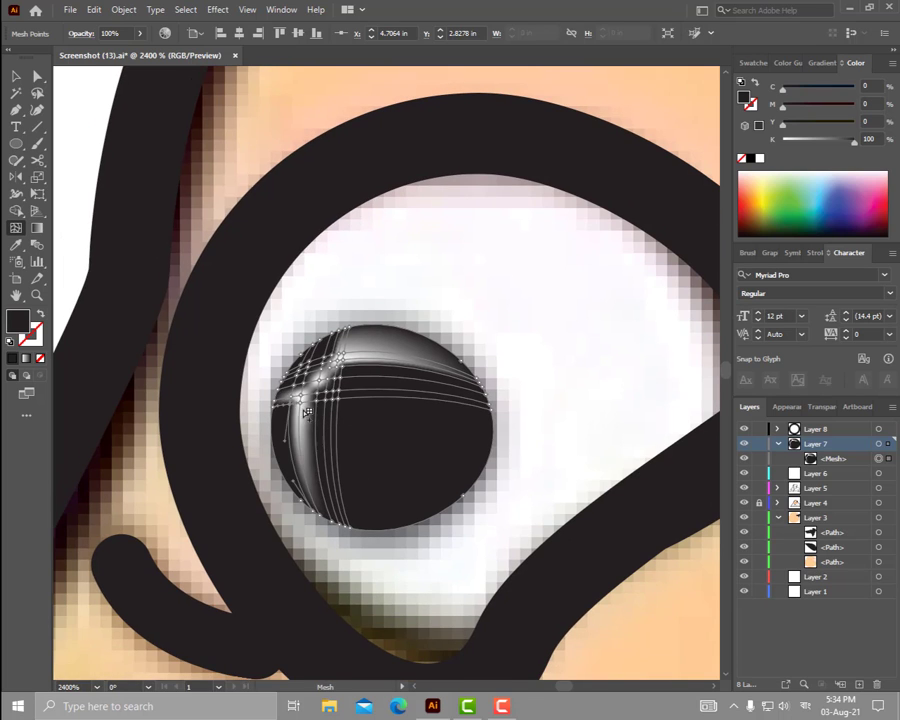
scroll(306, 411, "up", 3)
scroll(306, 411, "up", 2)
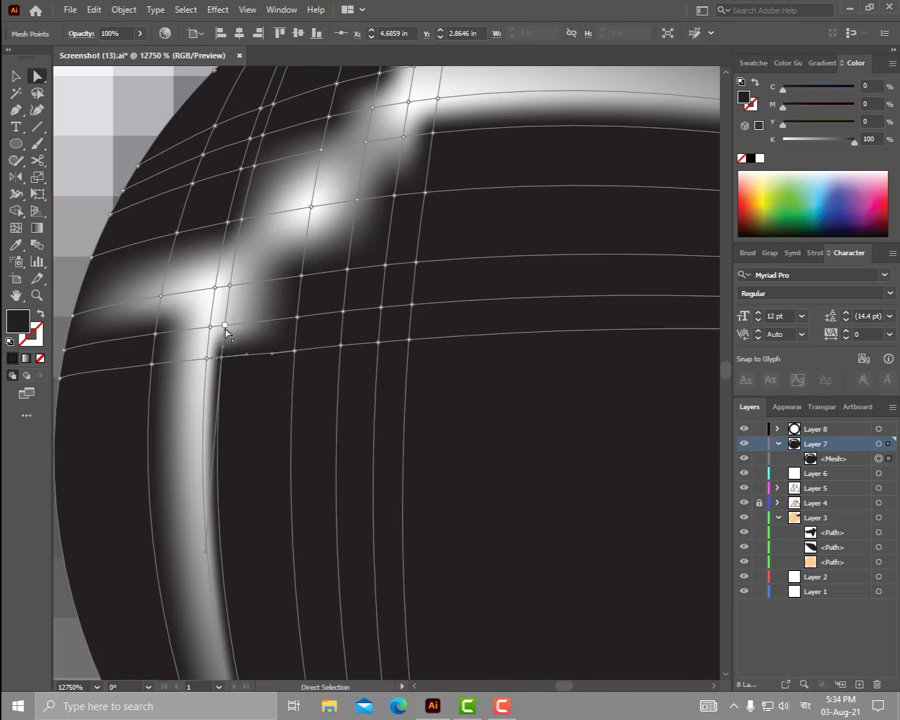
left_click_drag(226, 330, 152, 337)
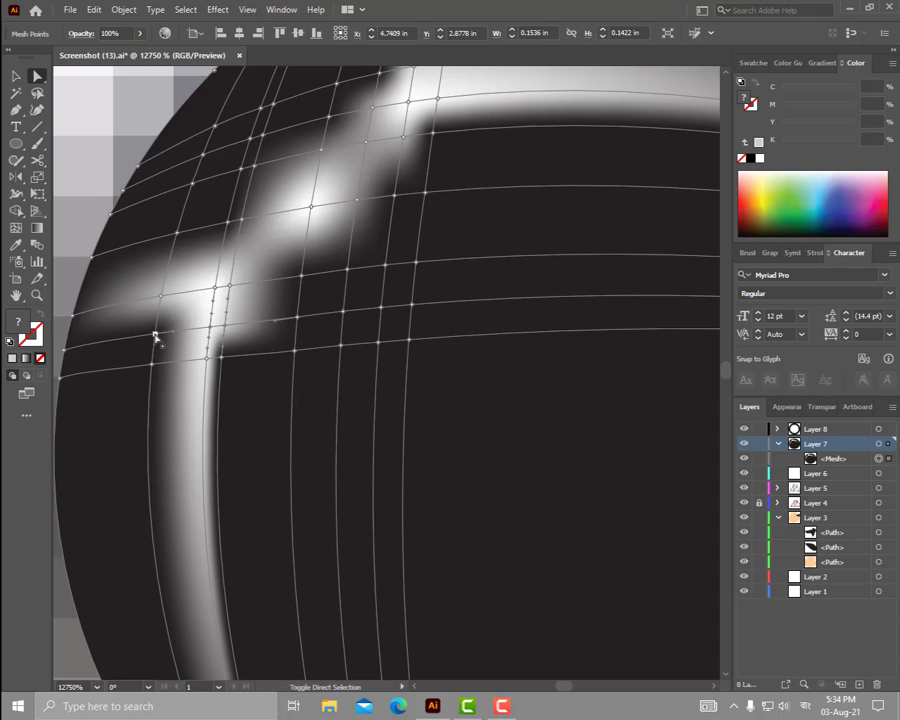
left_click(160, 296, "shift")
left_click(750, 158)
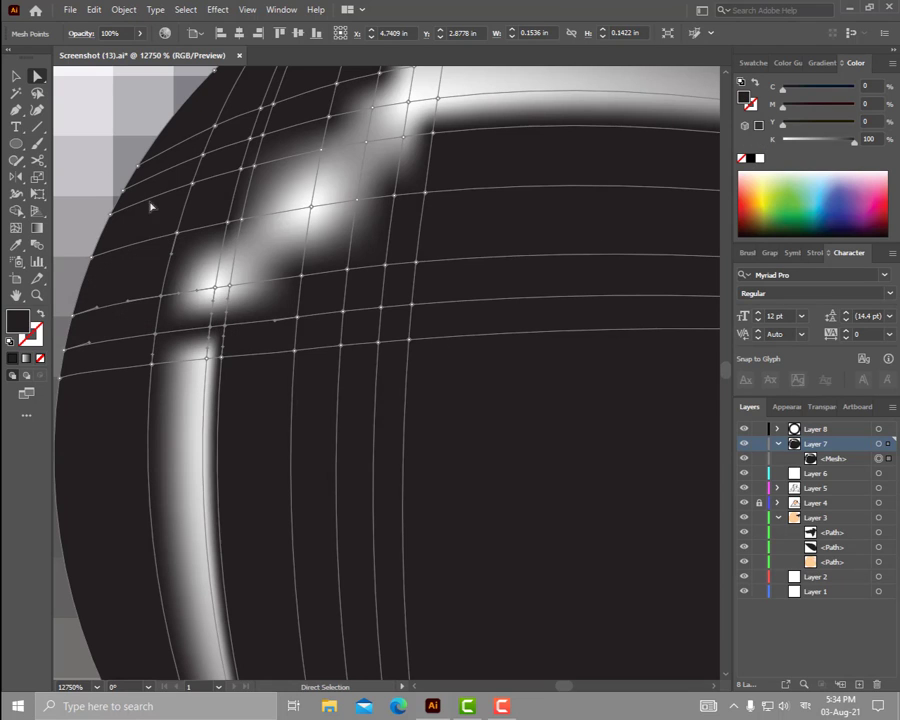
Darken the top highlight's mesh points to black and deselect the pupil
scroll(211, 363, "down", 2)
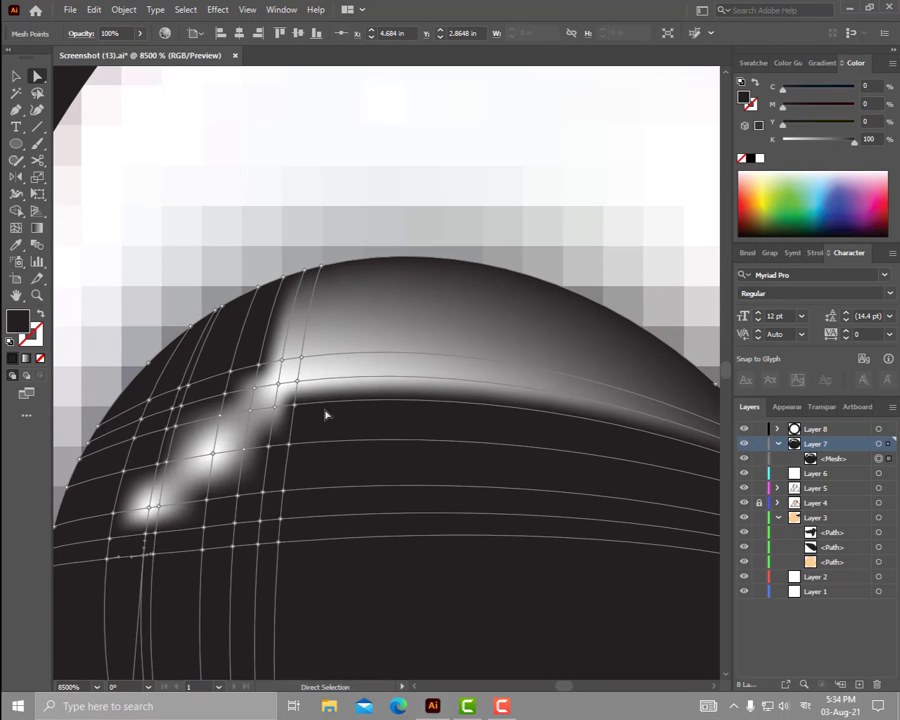
left_click_drag(298, 385, 260, 370)
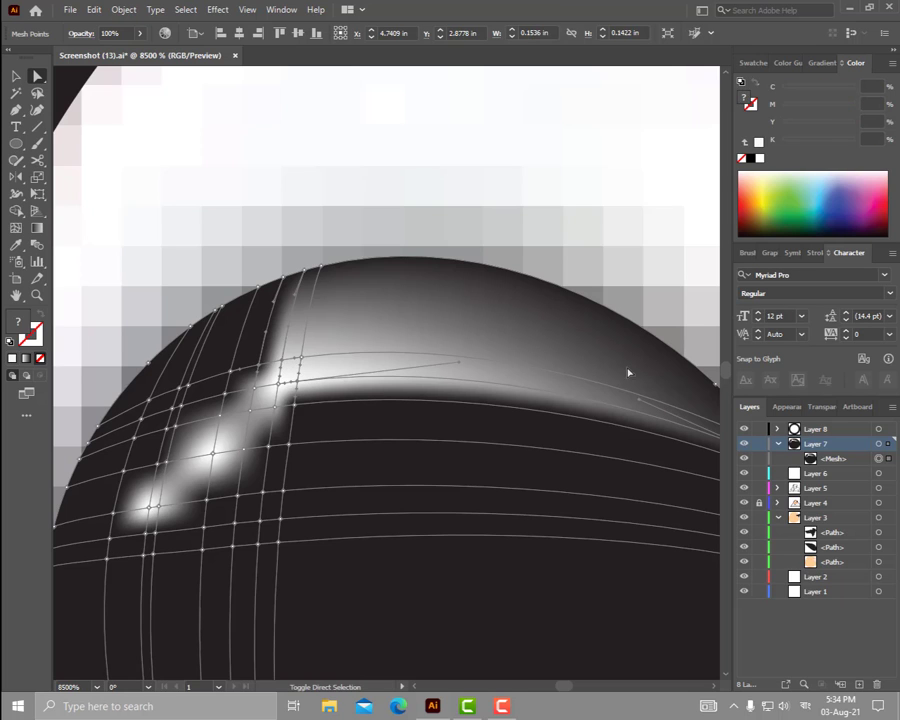
left_click(275, 377)
scroll(530, 470, "down", 2)
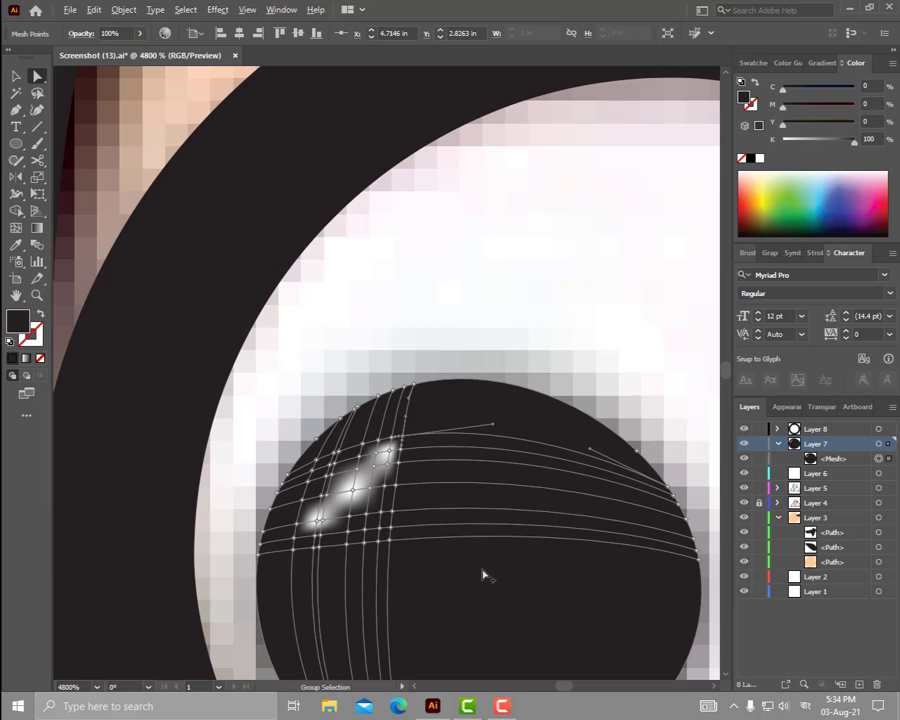
scroll(485, 577, "down", 2)
scroll(490, 577, "down", 2)
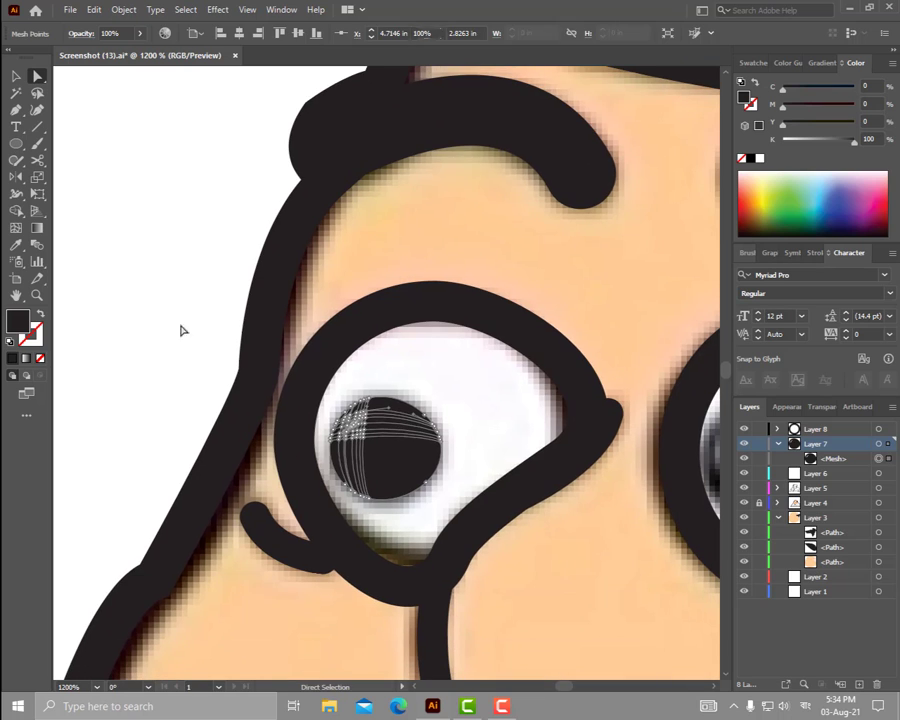
left_click(182, 330)
scroll(464, 563, "right", 3)
scroll(464, 563, "down", 1)
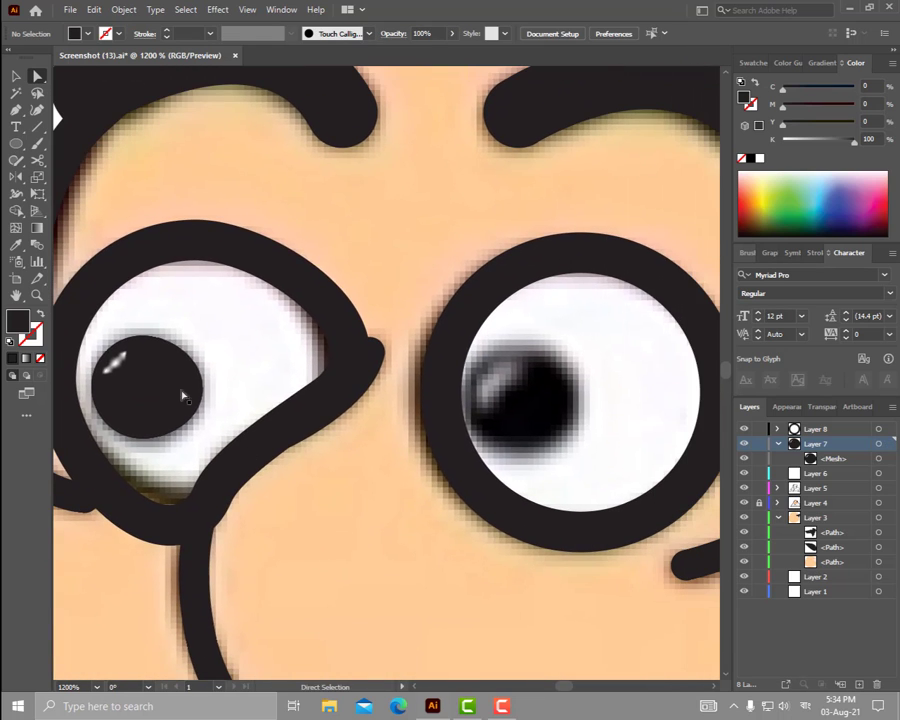
Copy the glossy pupil into the right eye and place a white circle behind it
left_click_drag(182, 397, 537, 401)
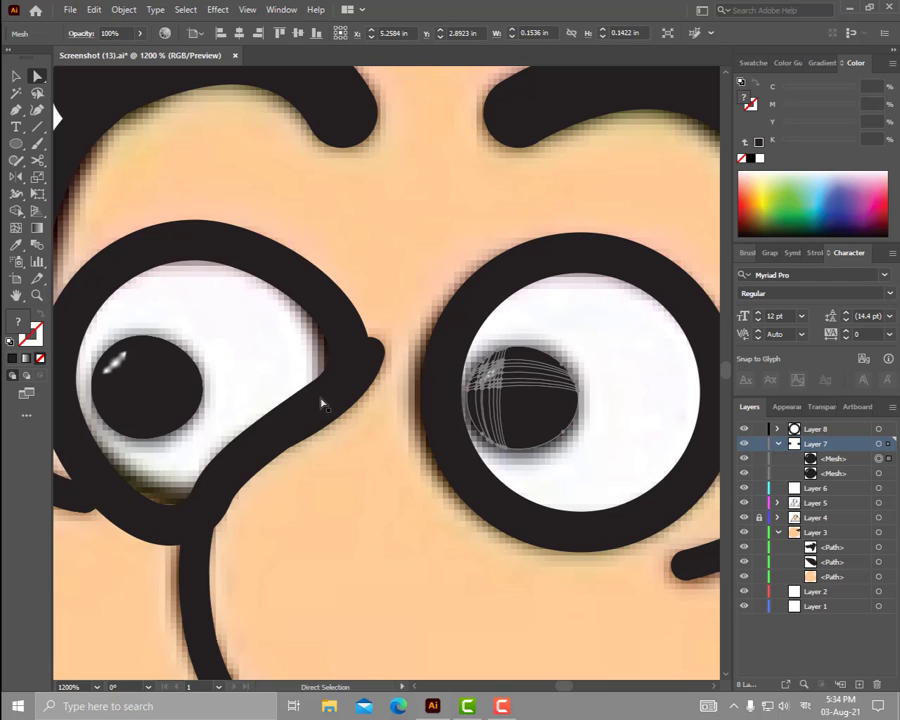
key("l")
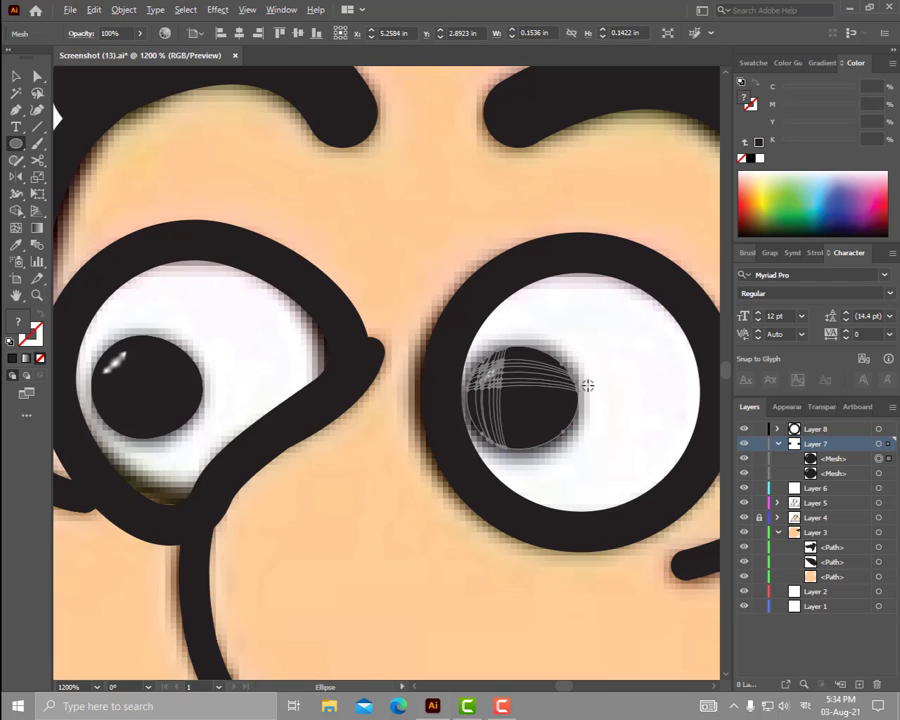
left_click_drag(588, 385, 717, 466)
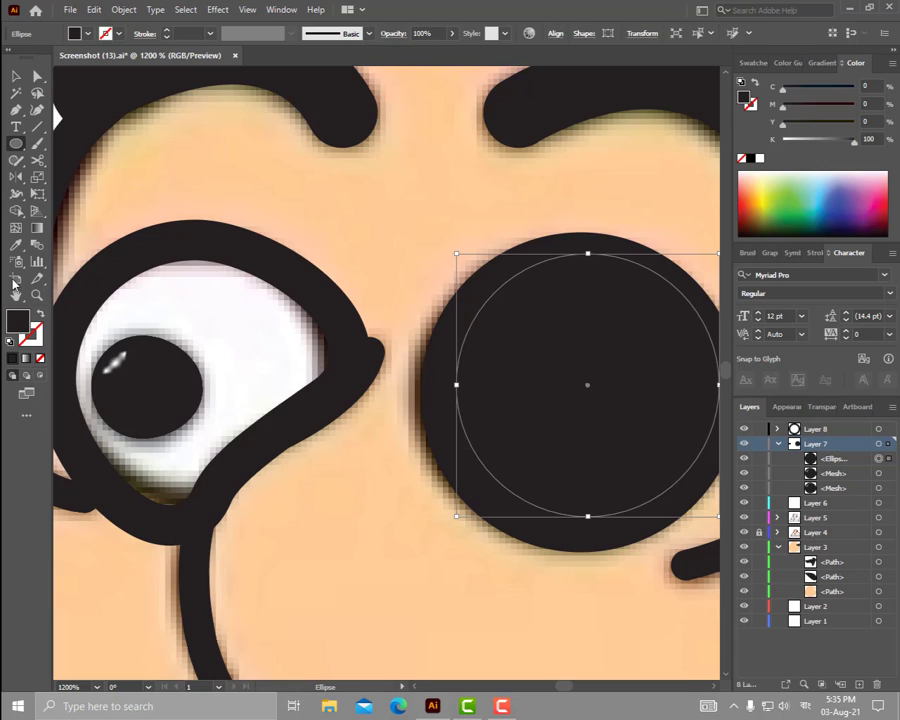
left_click(760, 158)
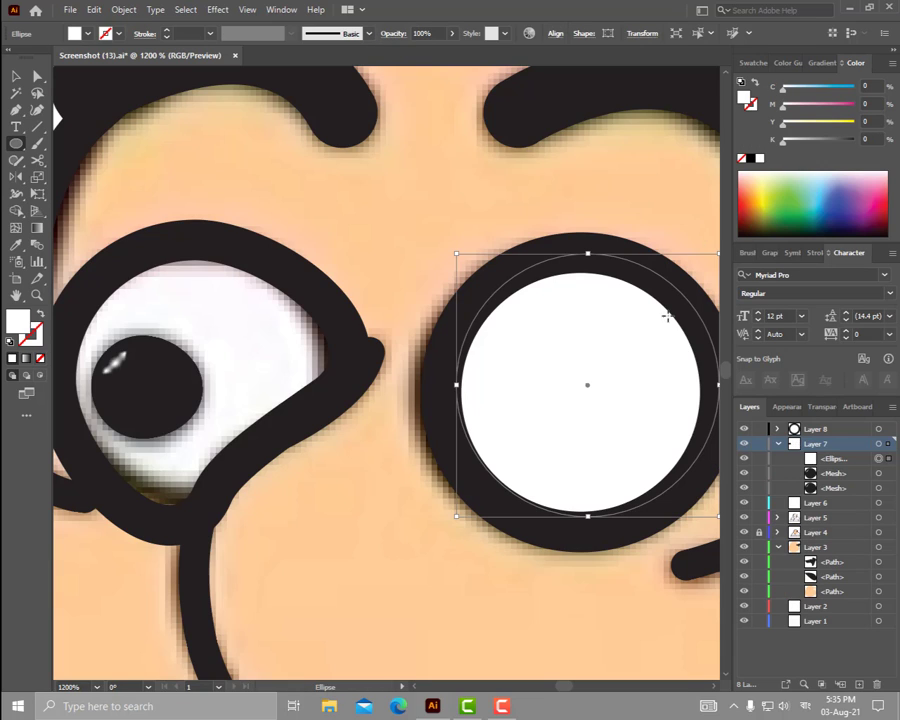
key("v")
right_click(633, 378)
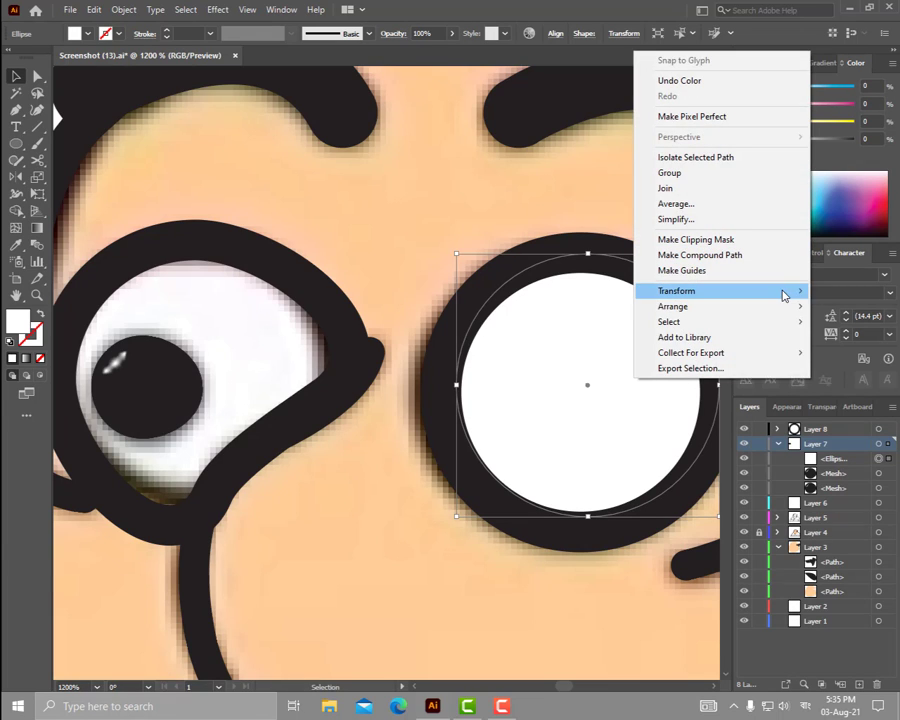
mouse_move(673, 306)
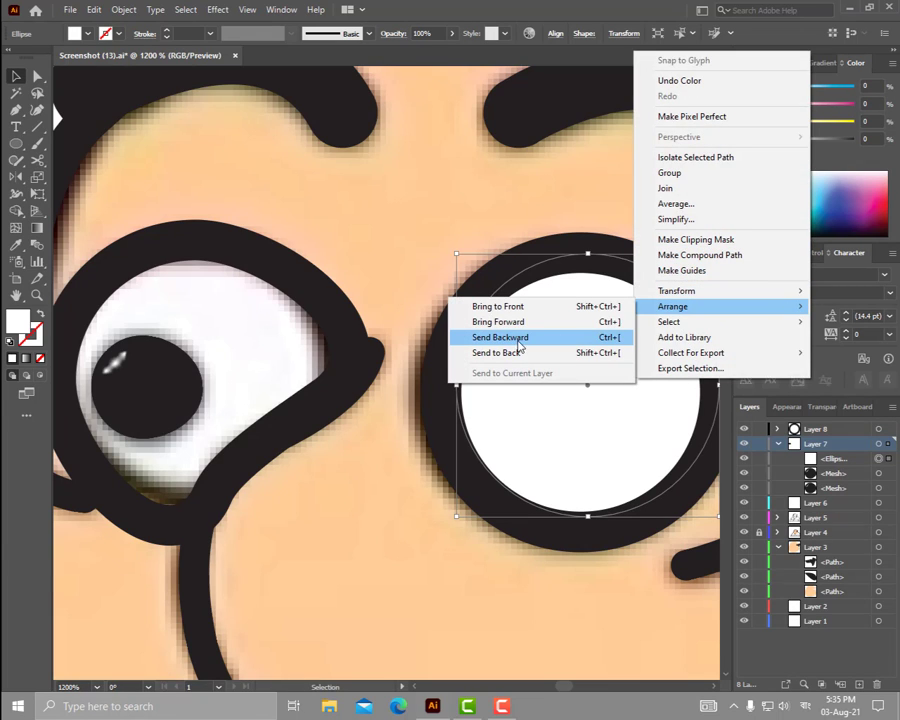
left_click(524, 340)
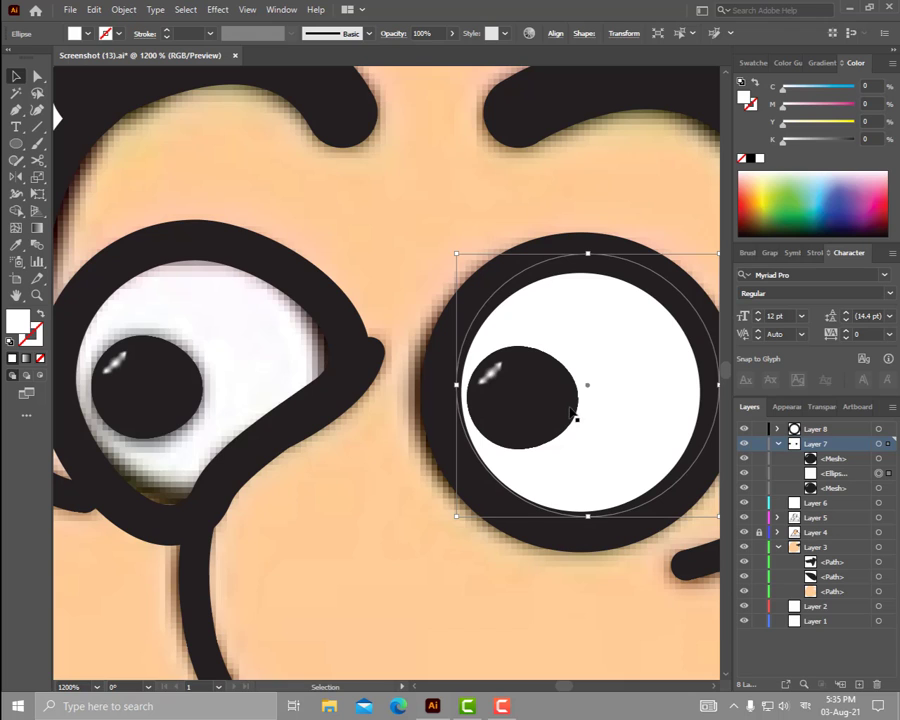
Alt-drag a copy of the white circle onto the left eye
scroll(290, 413, "left", 5)
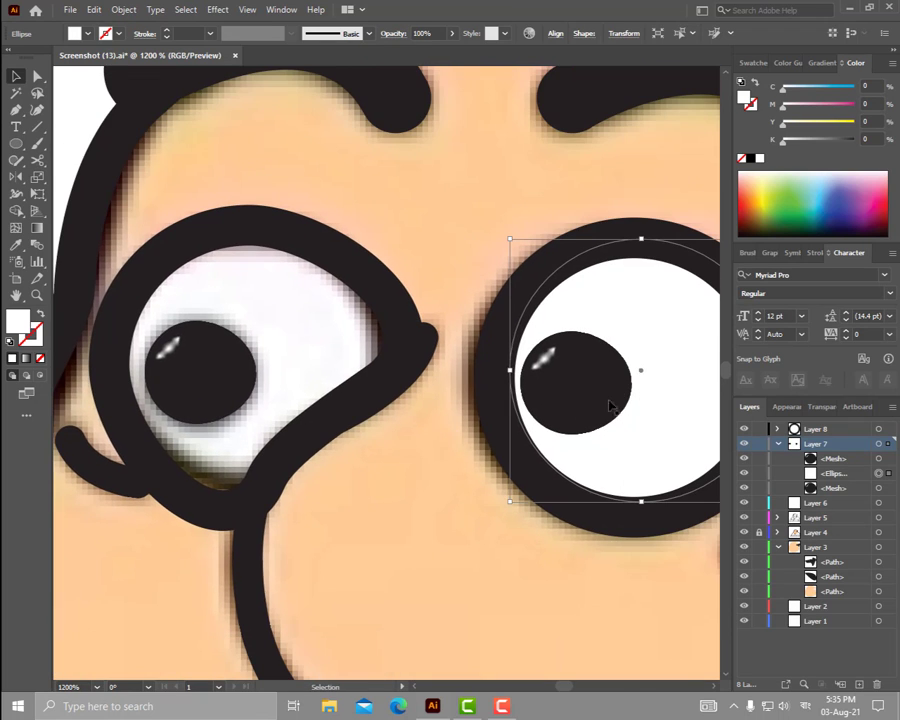
scroll(606, 400, "right", 3)
left_click_drag(680, 400, 287, 384)
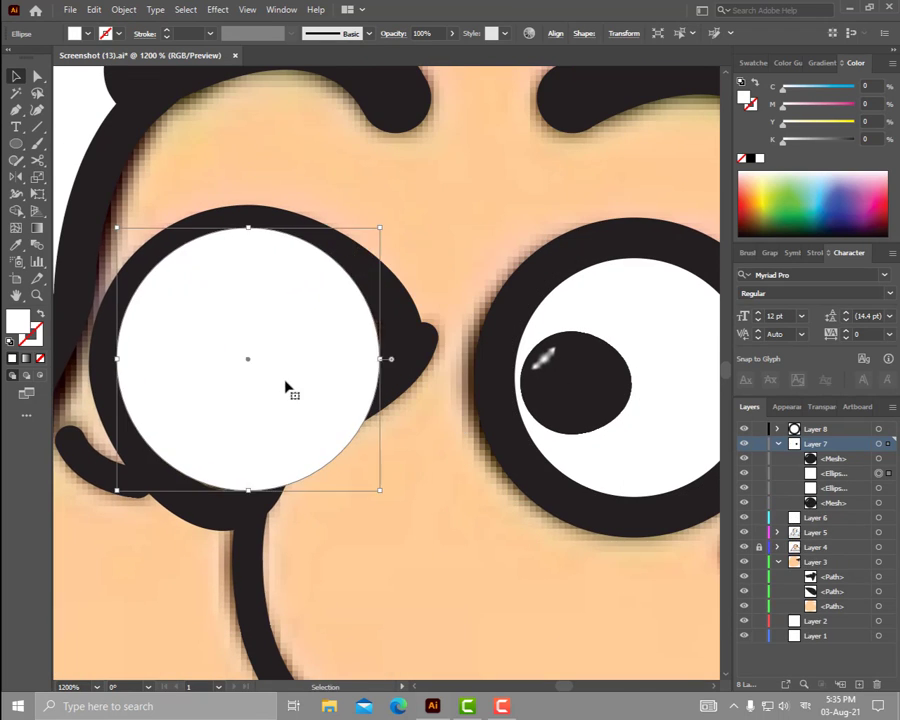
Send the left eye's white circle behind the pupil and outline, reordering it in the Layers panel
right_click(287, 382)
left_click(556, 349)
left_click(388, 305)
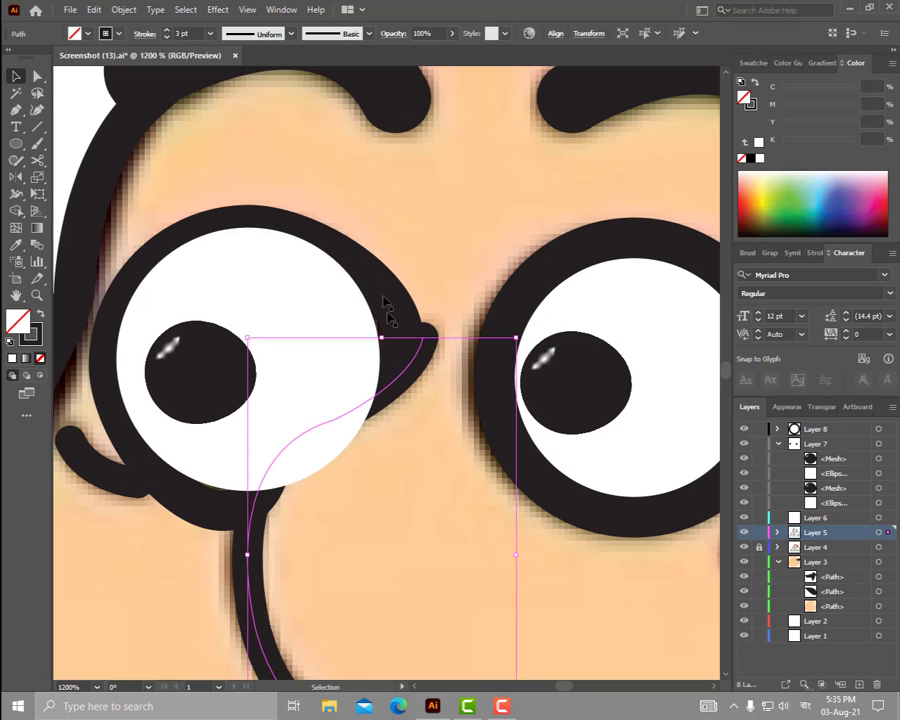
left_click(390, 318)
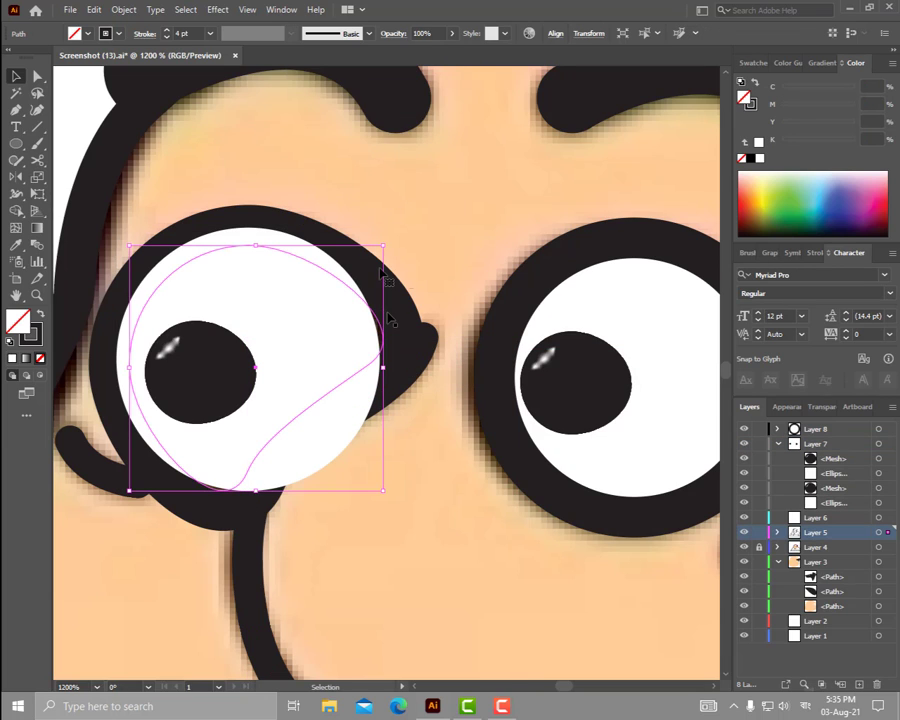
left_click(807, 686)
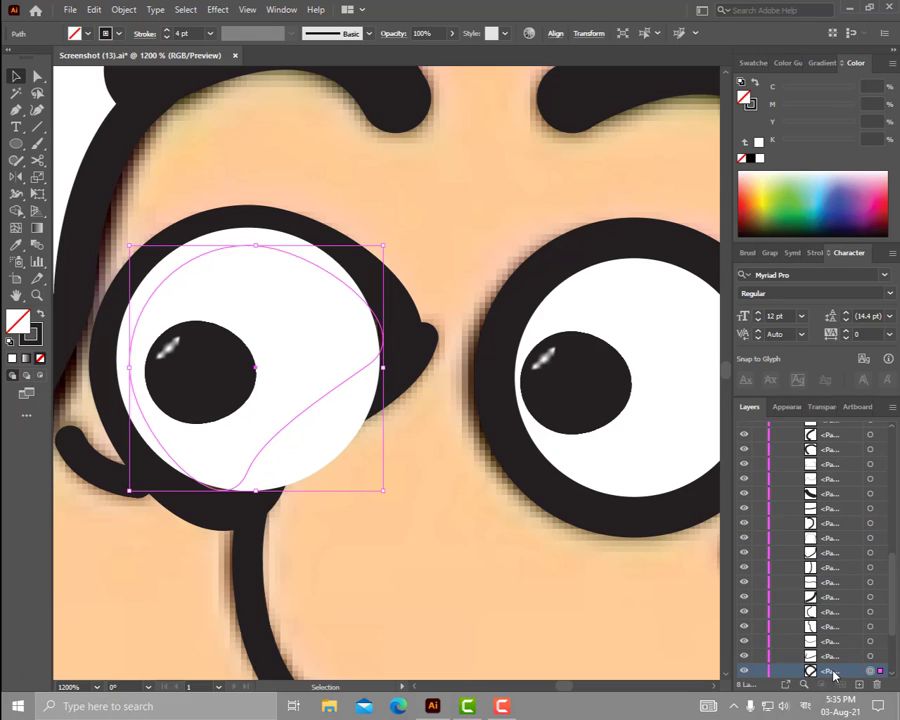
left_click(320, 375)
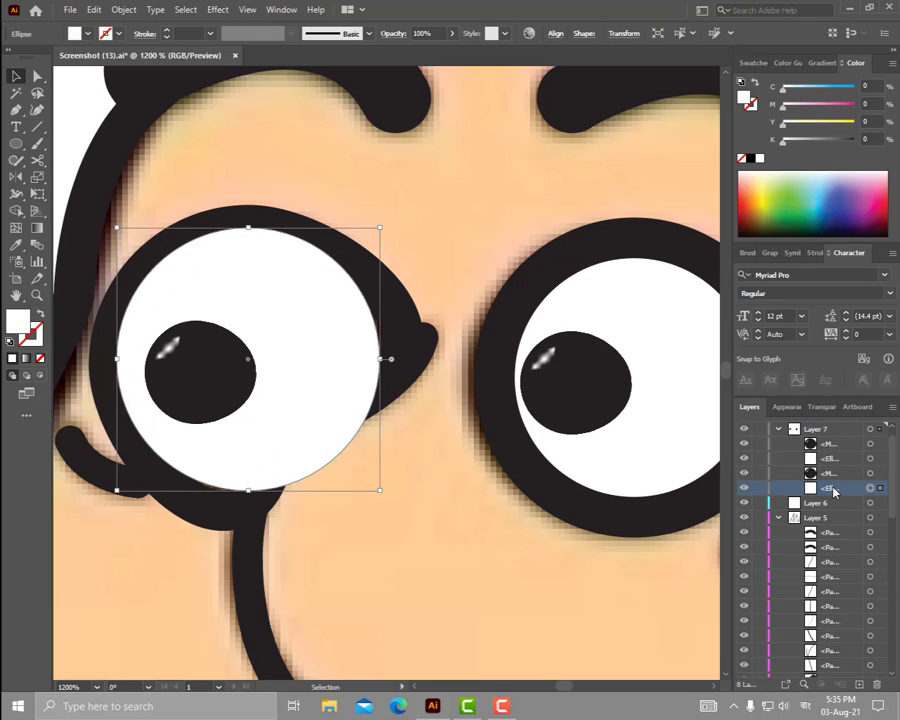
mouse_move(833, 490)
left_mouse_down()
mouse_move(844, 684)
mouse_move(845, 672)
left_mouse_up()
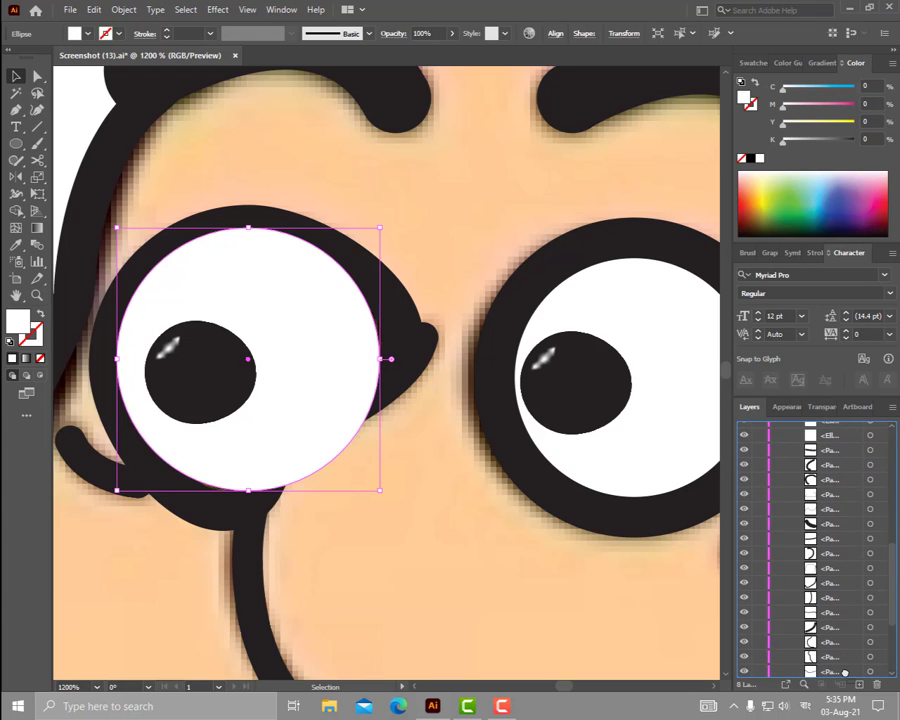
left_click_drag(845, 672, 842, 622)
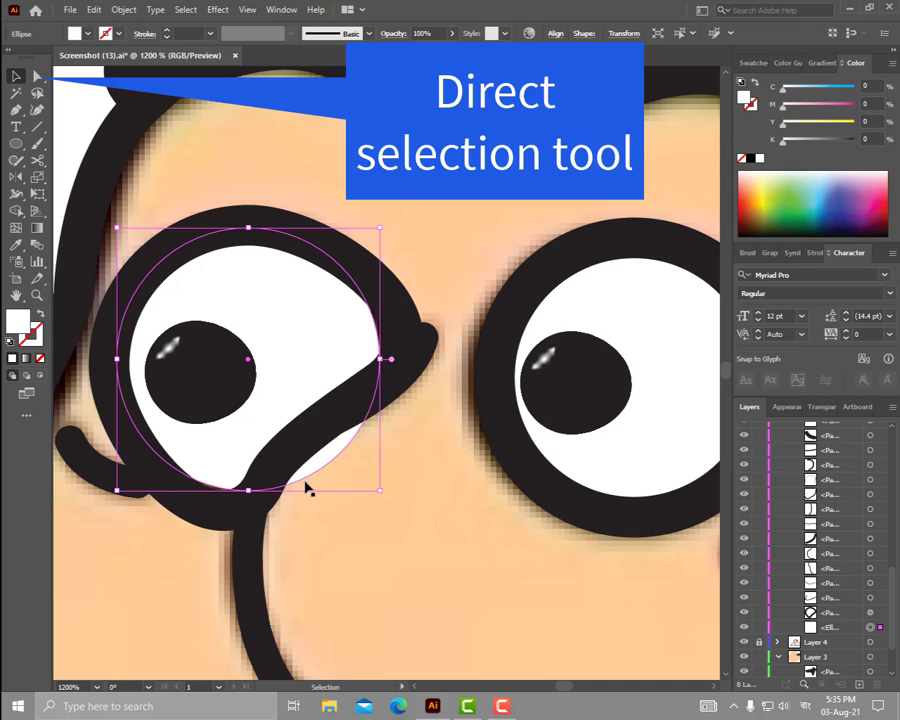
Drag the circle's bottom anchor so its lower edge follows the eyelid curve
key("a")
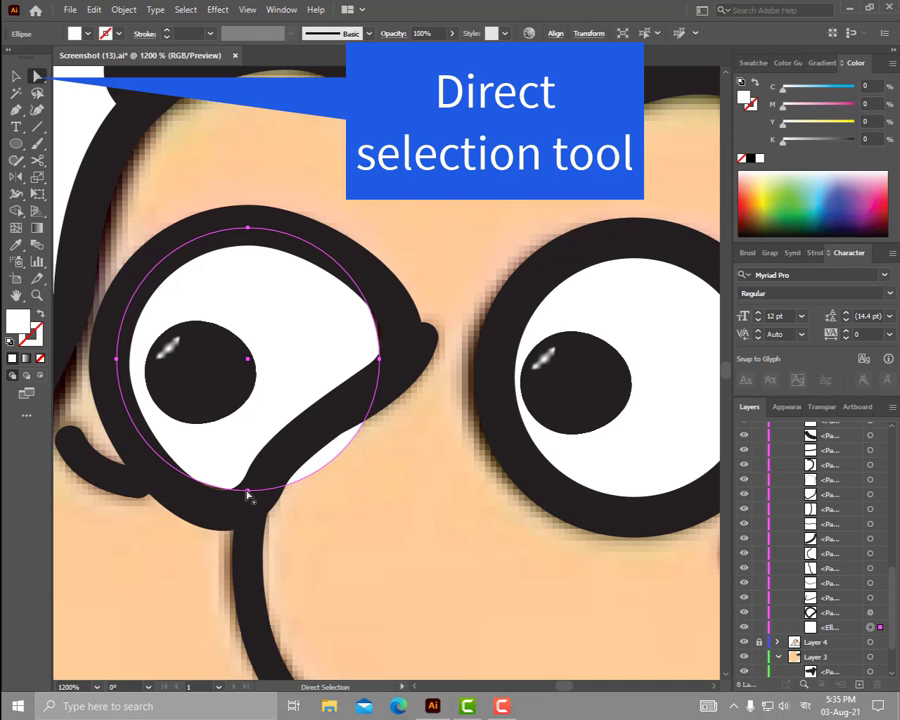
left_click(248, 494)
left_click(247, 493)
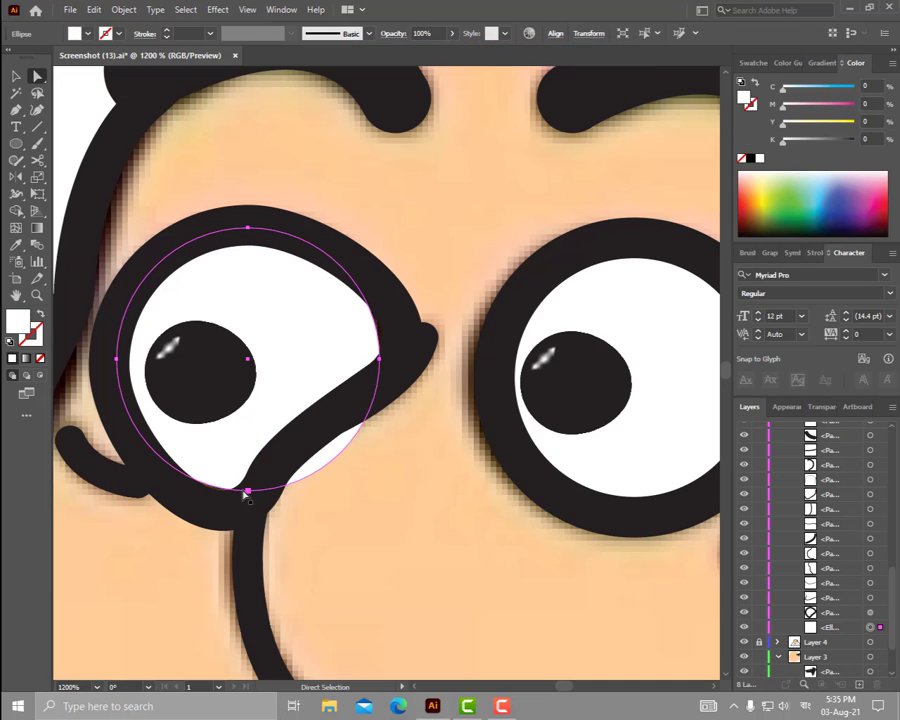
left_click(248, 492)
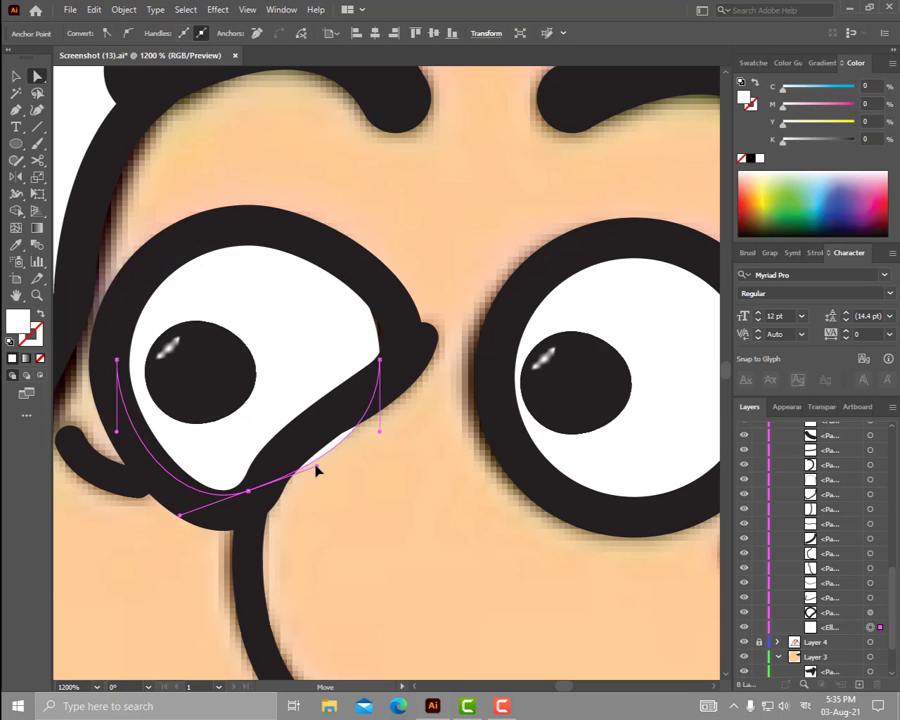
left_click_drag(322, 494, 296, 456)
Deselect everything and collapse Layer 5 and Layer 7 in the Layers panel
key("v")
left_click(412, 532)
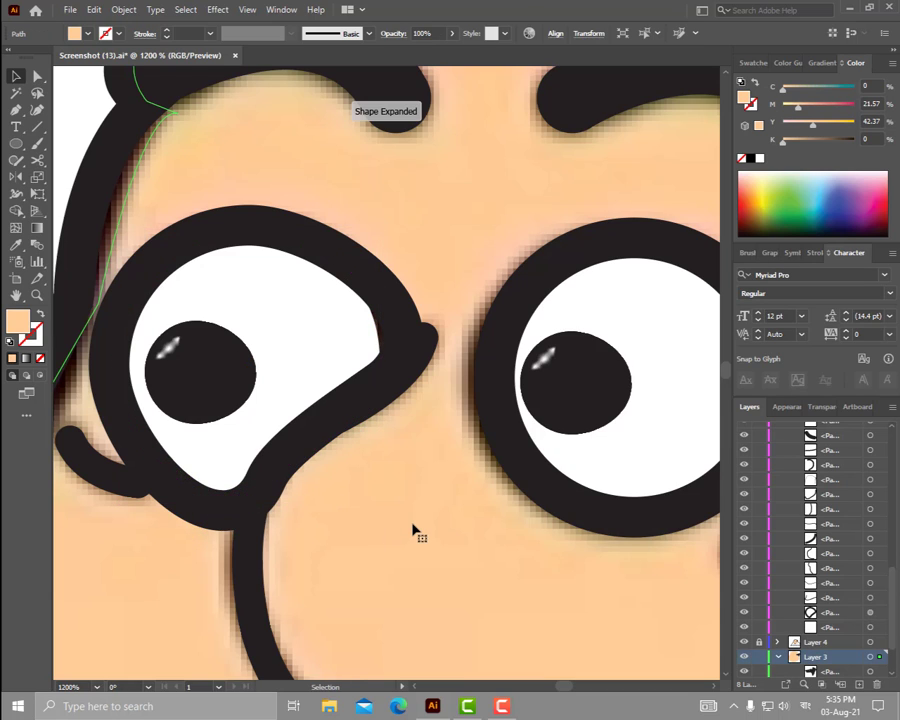
scroll(388, 537, "down", 5)
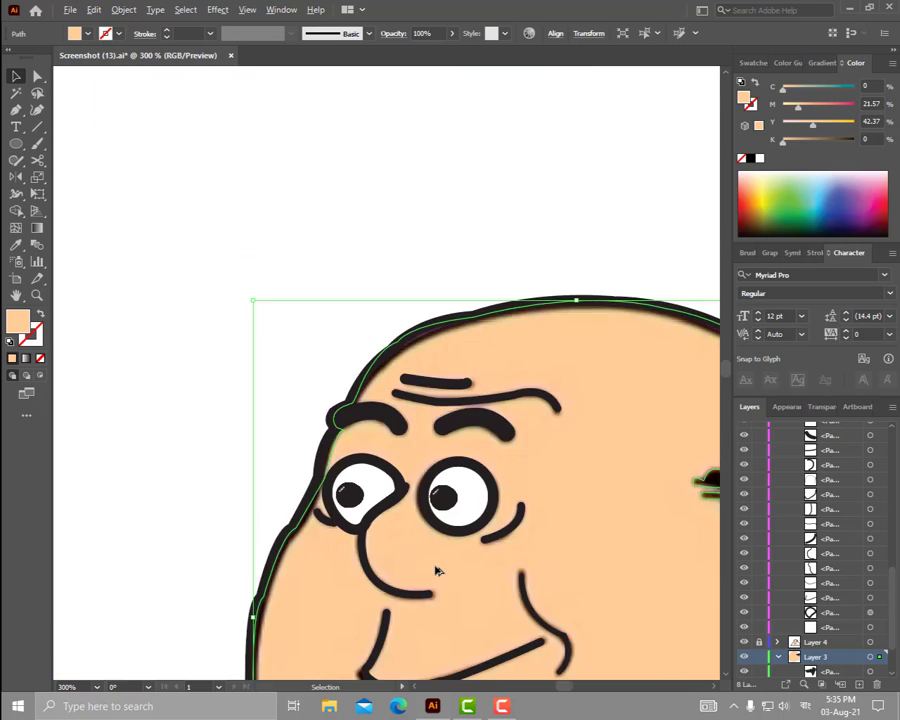
scroll(418, 536, "down", 2)
scroll(462, 568, "down", 2)
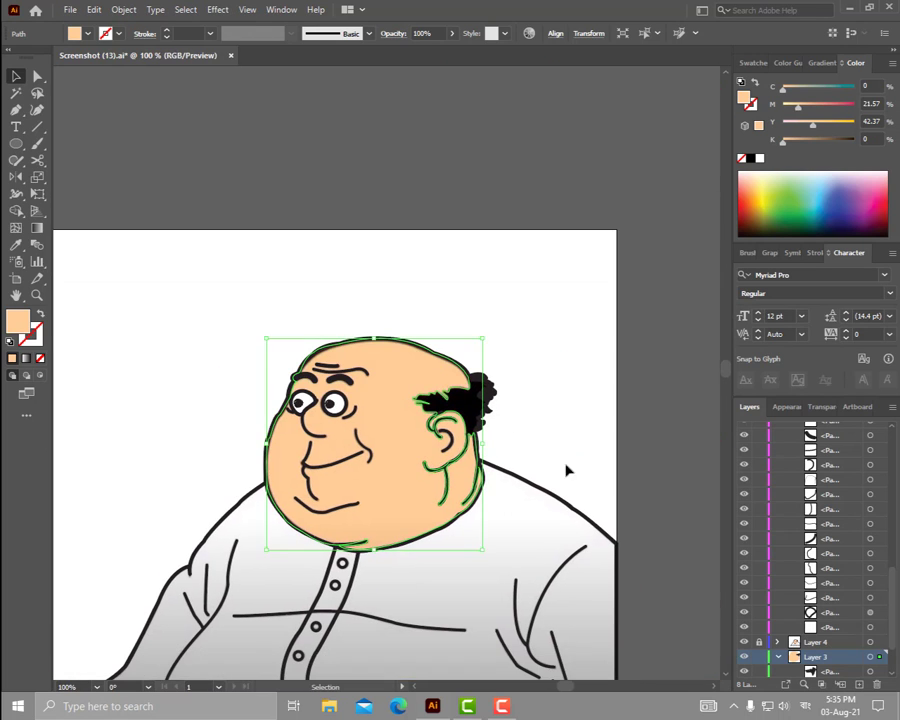
left_click(604, 461)
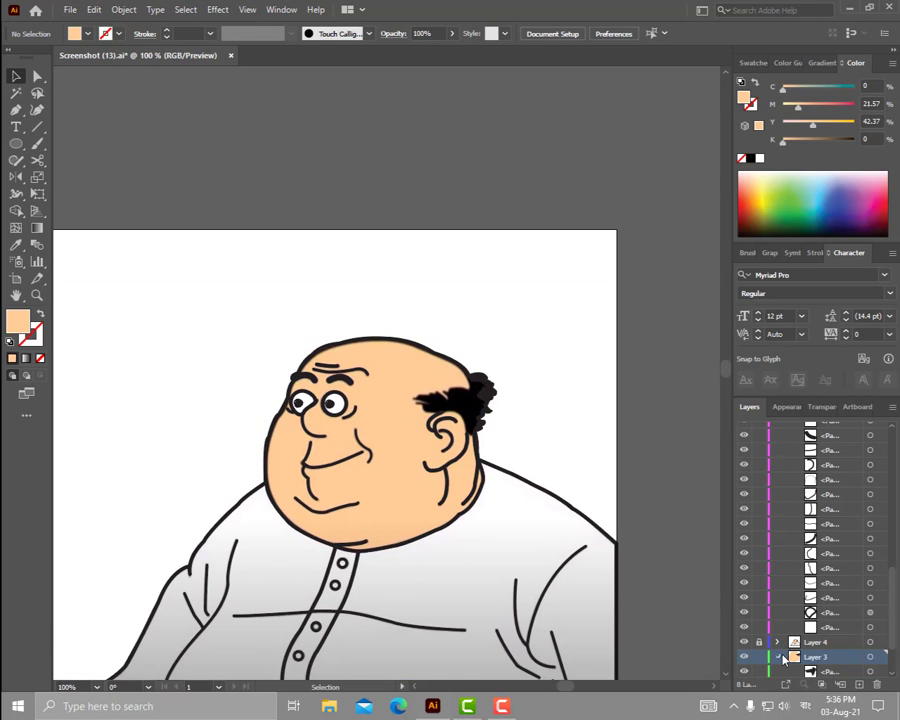
scroll(786, 520, "up", 10)
left_click(779, 518)
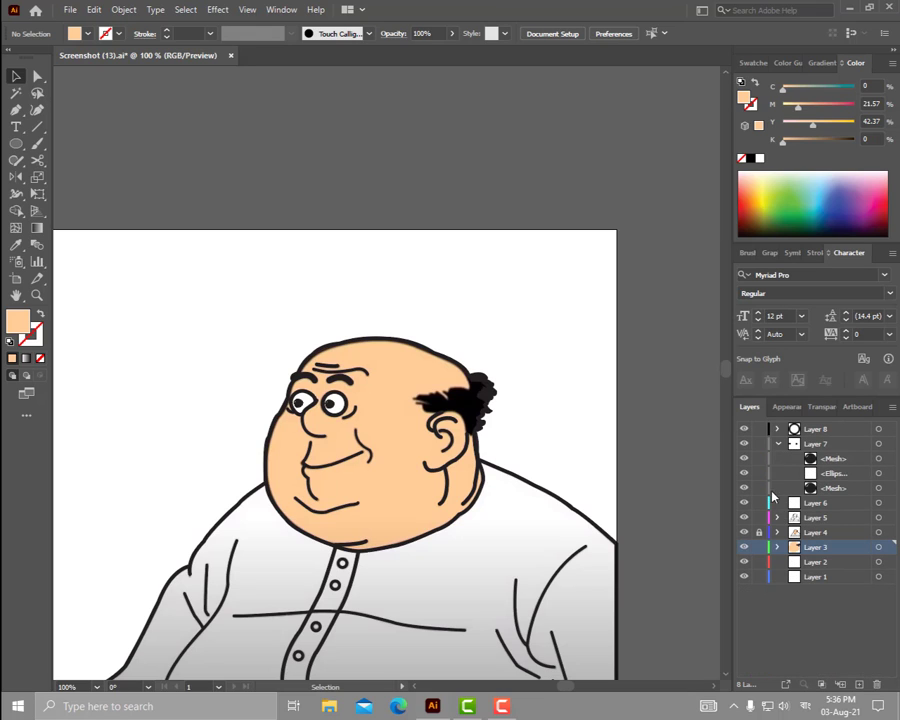
left_click(779, 444)
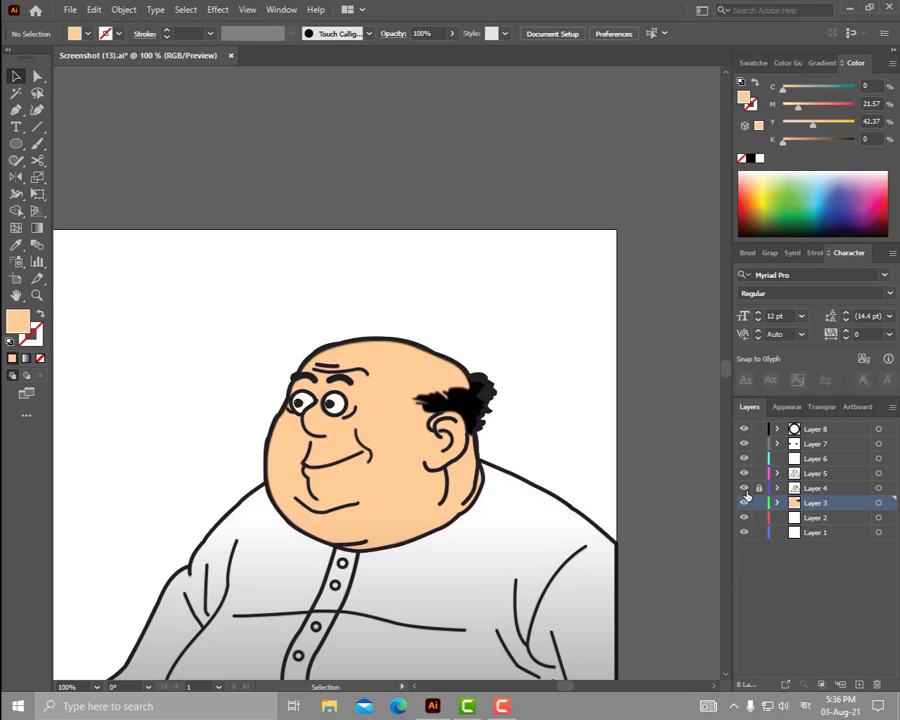